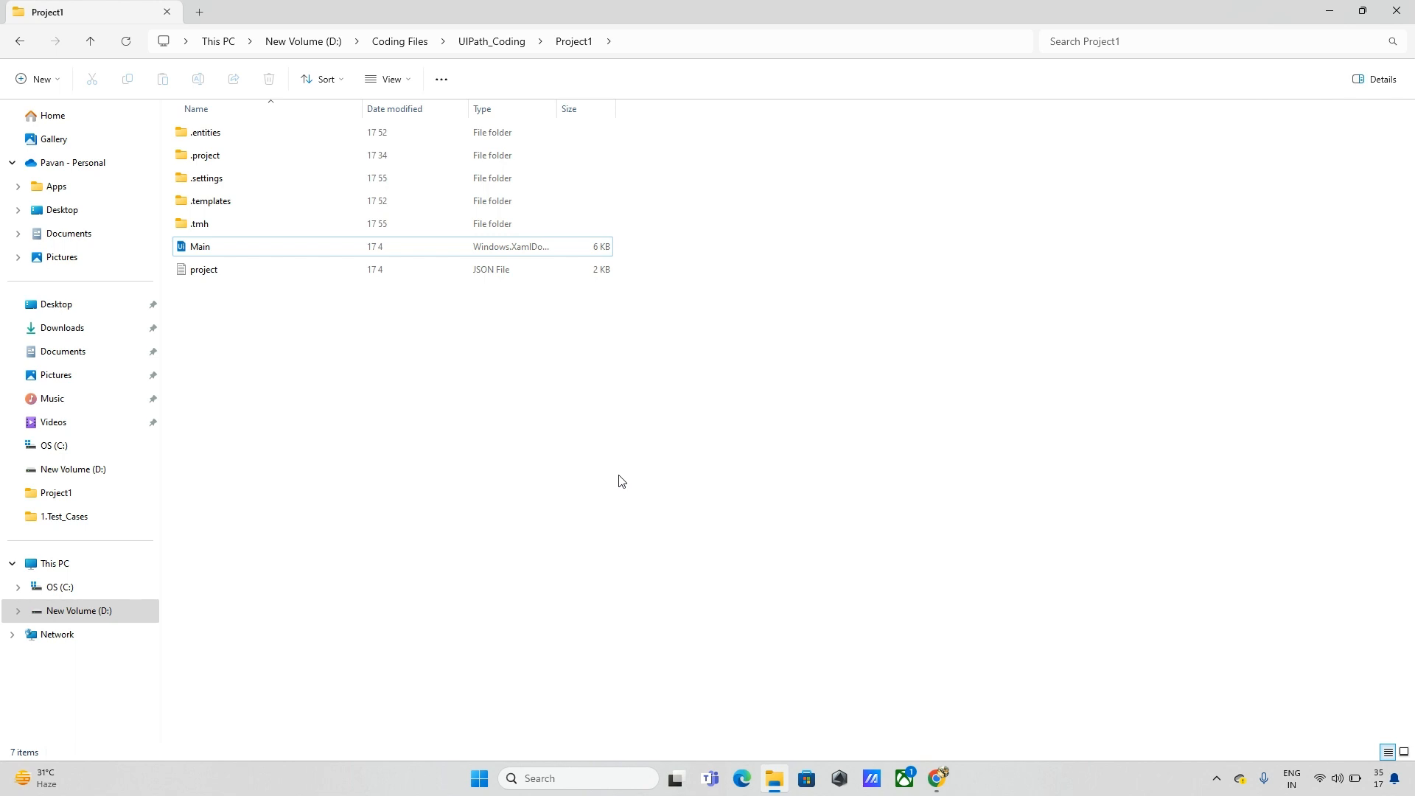
Step: Open the Main workflow from D:\Coding Files\UIPath_Coding\Project1 in UiPath Studio
click(257, 252)
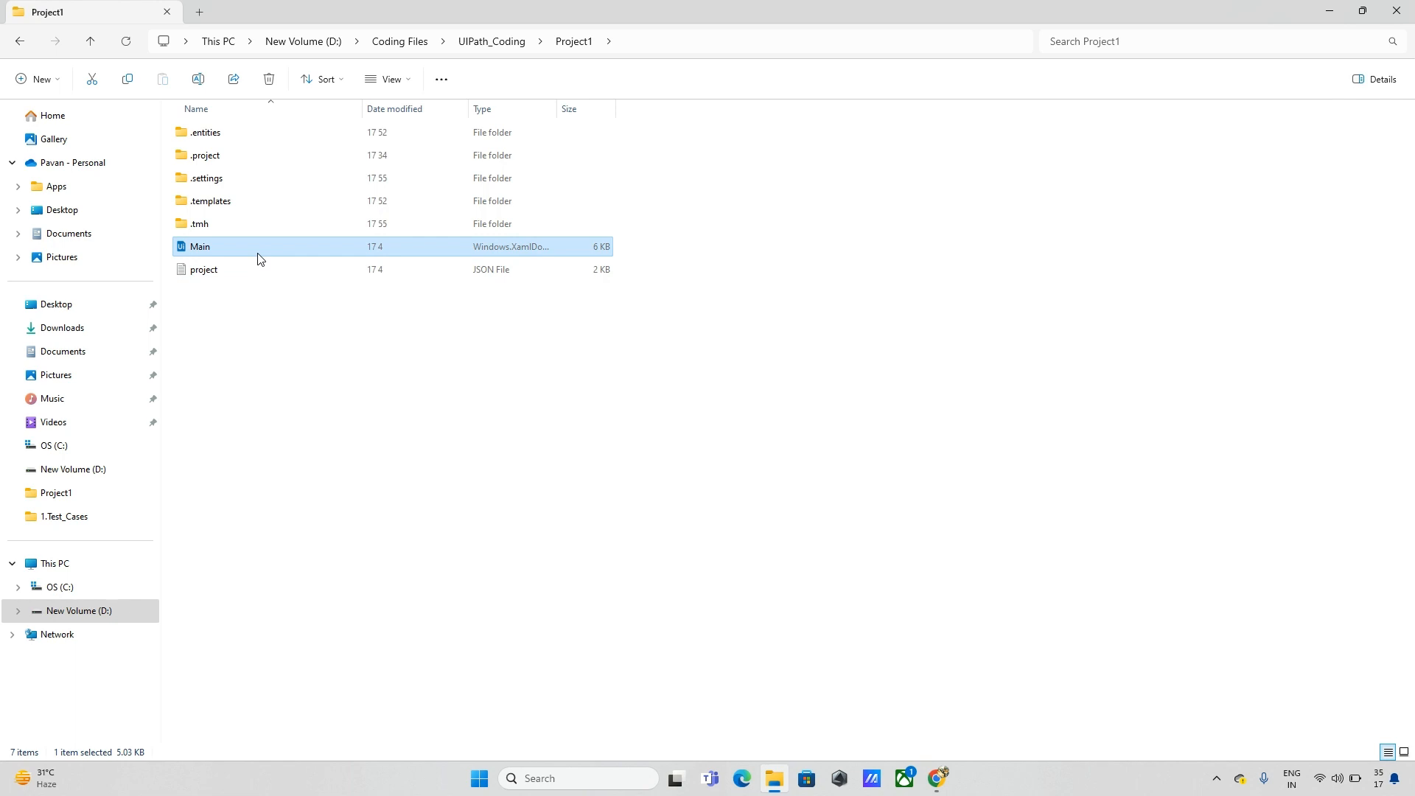
double_click(258, 257)
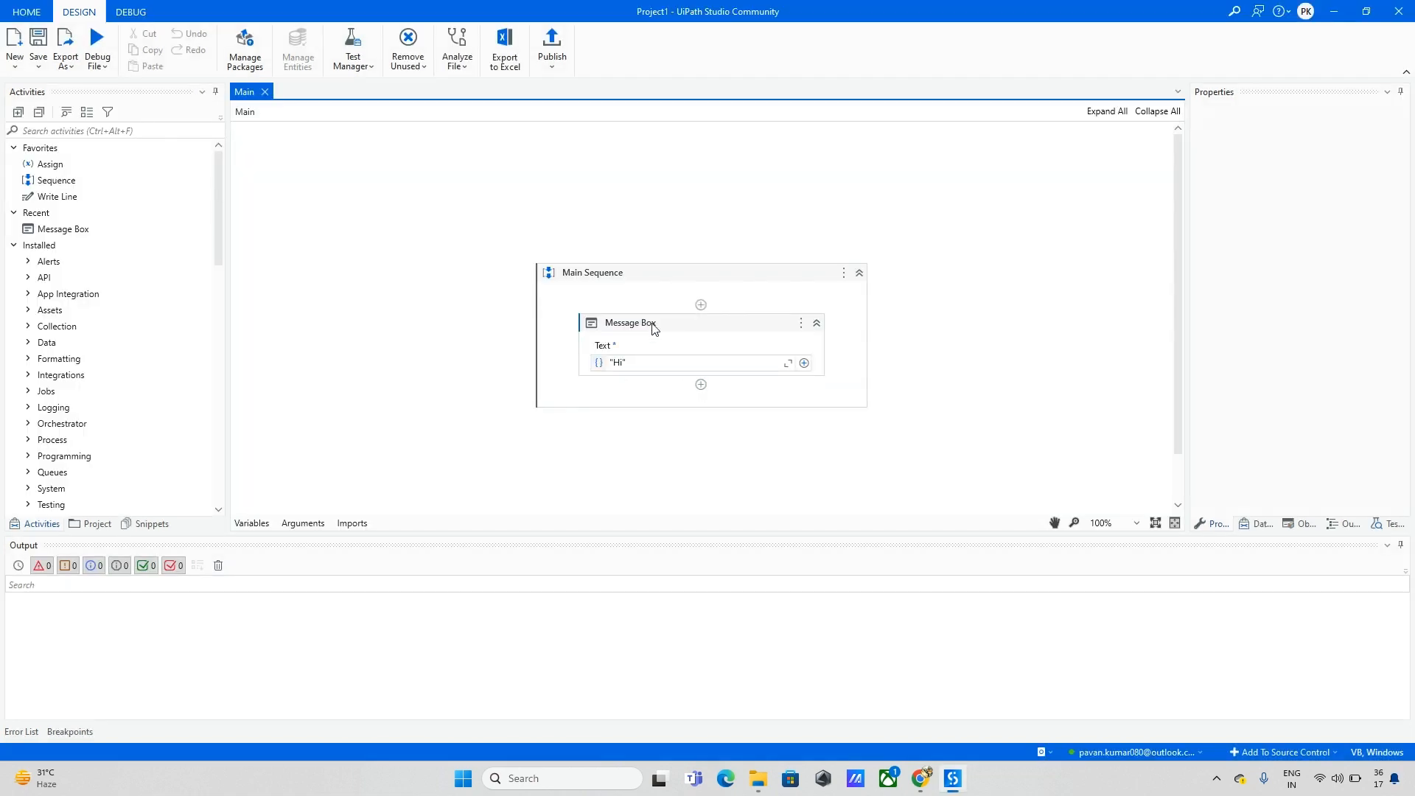
Step: Delete the existing 'Hi' Message Box from Main Sequence
click(650, 322)
click(595, 340)
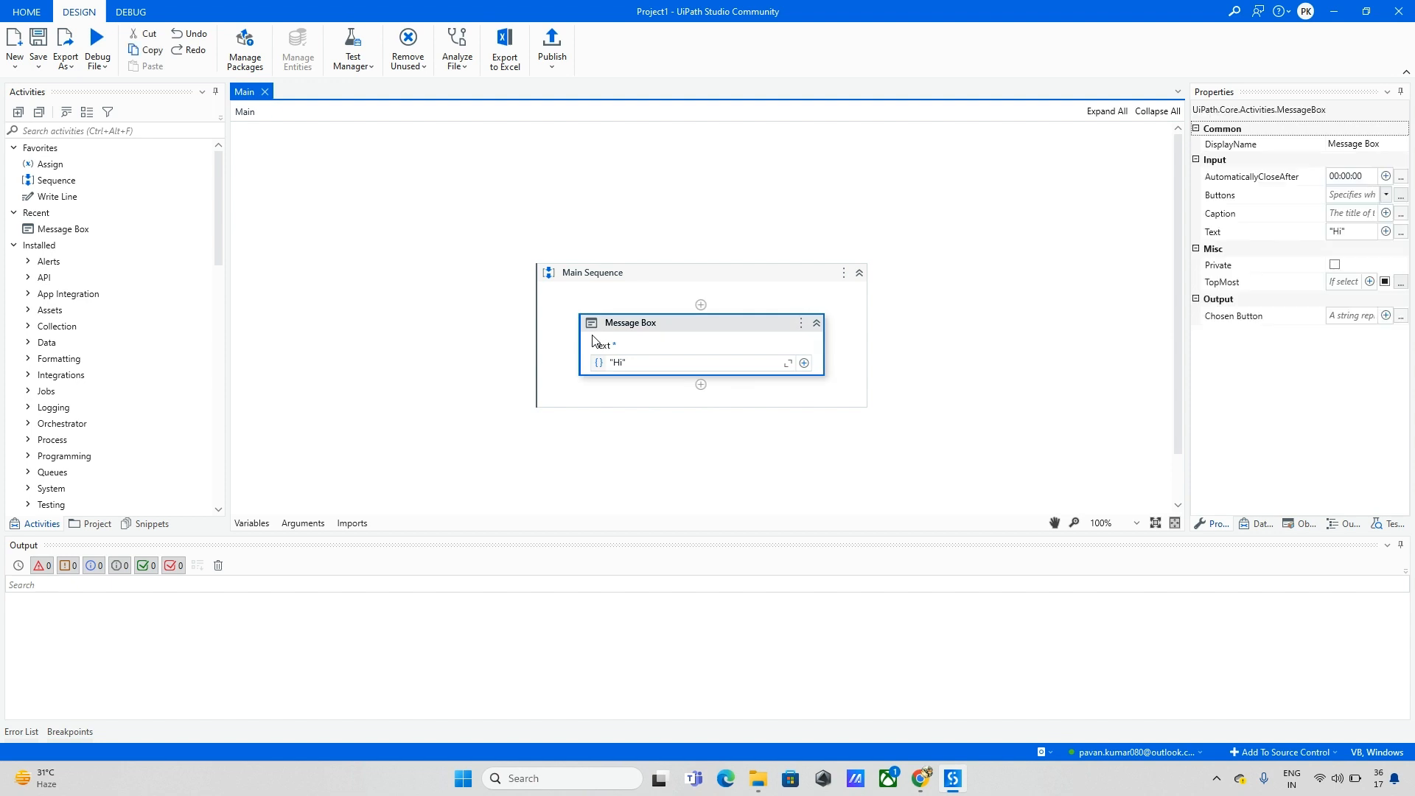
key(Delete)
Step: Search the Activities panel for 'message', then open the project's package dependencies
click(97, 130)
text(m)
right_click(103, 136)
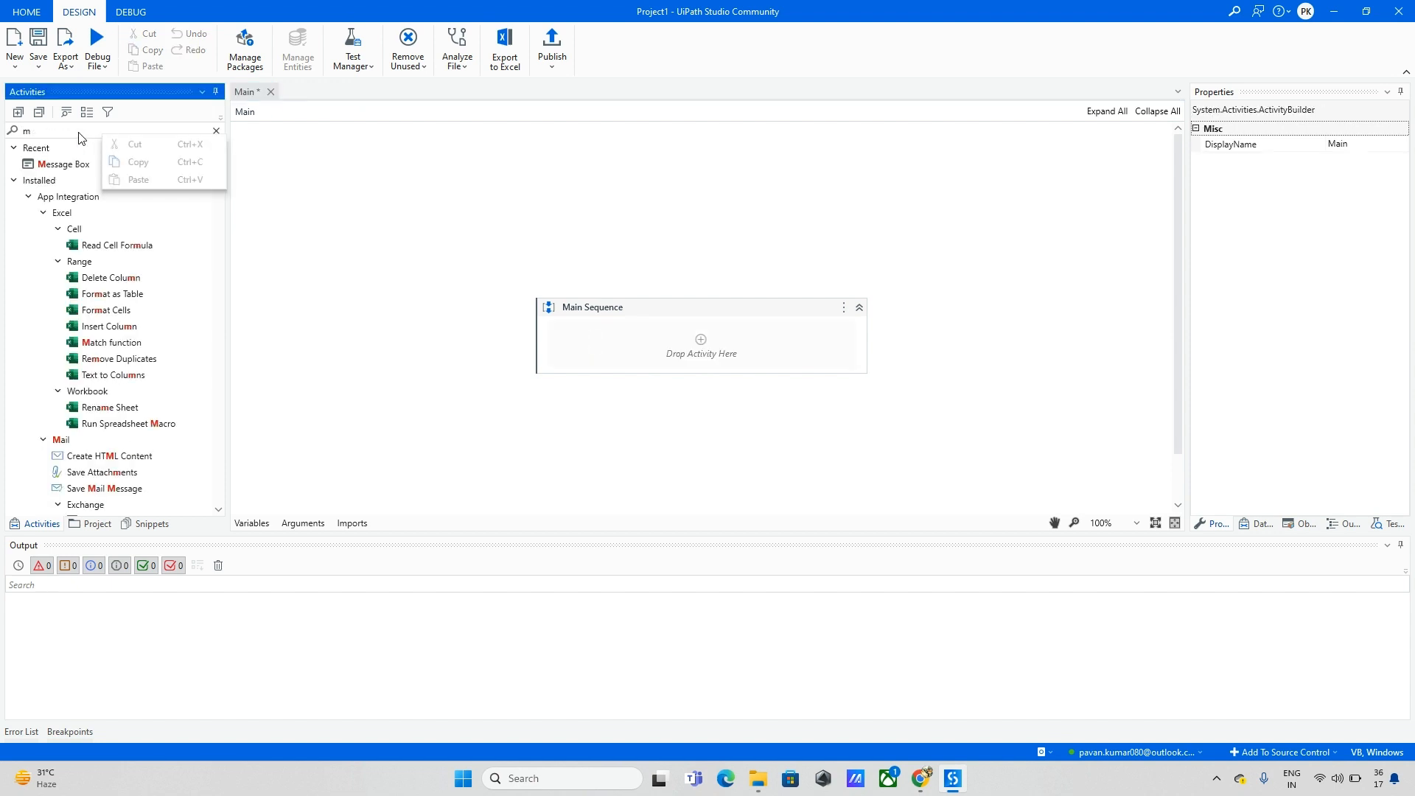
click(79, 133)
text(essaeg)
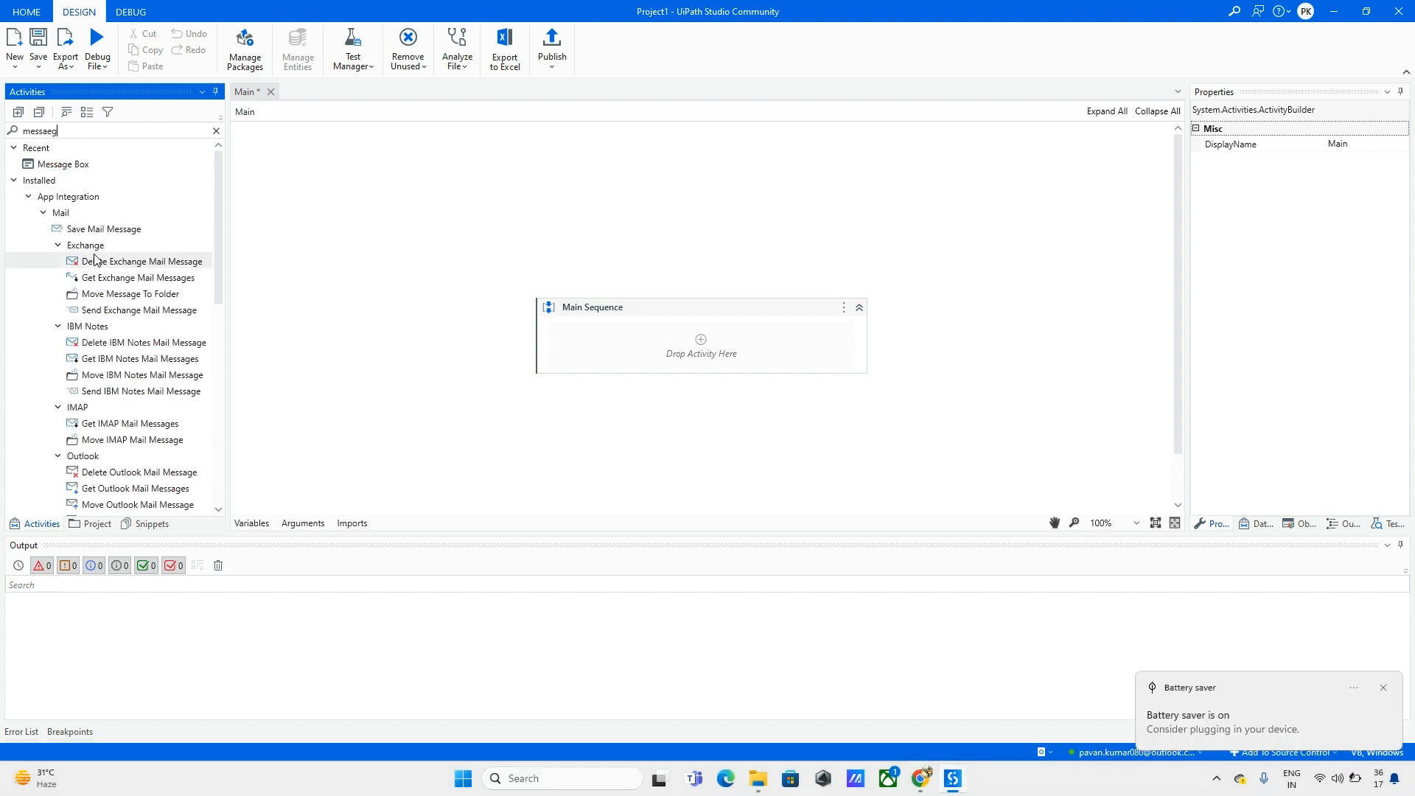
scroll(118, 291, down, 10)
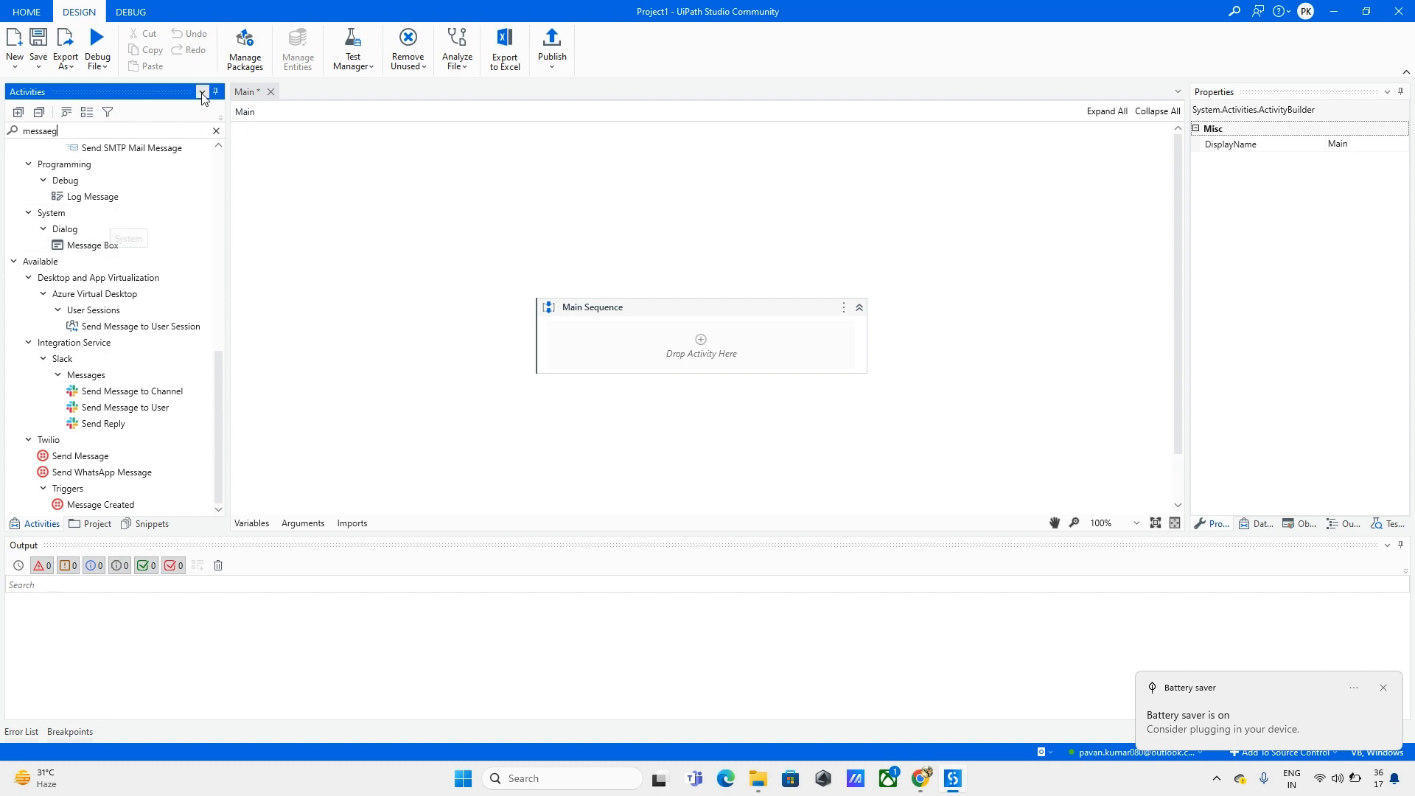
click(237, 55)
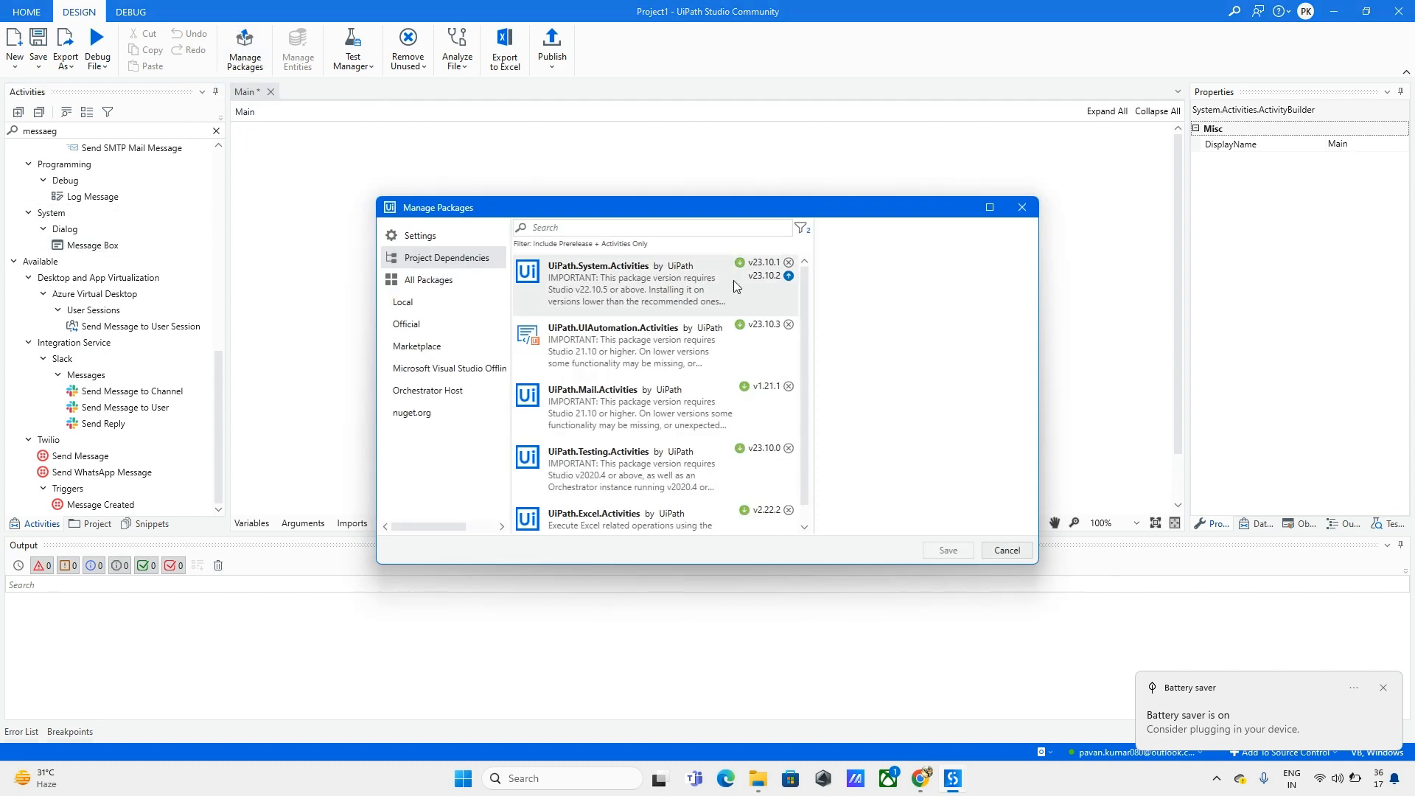
click(949, 316)
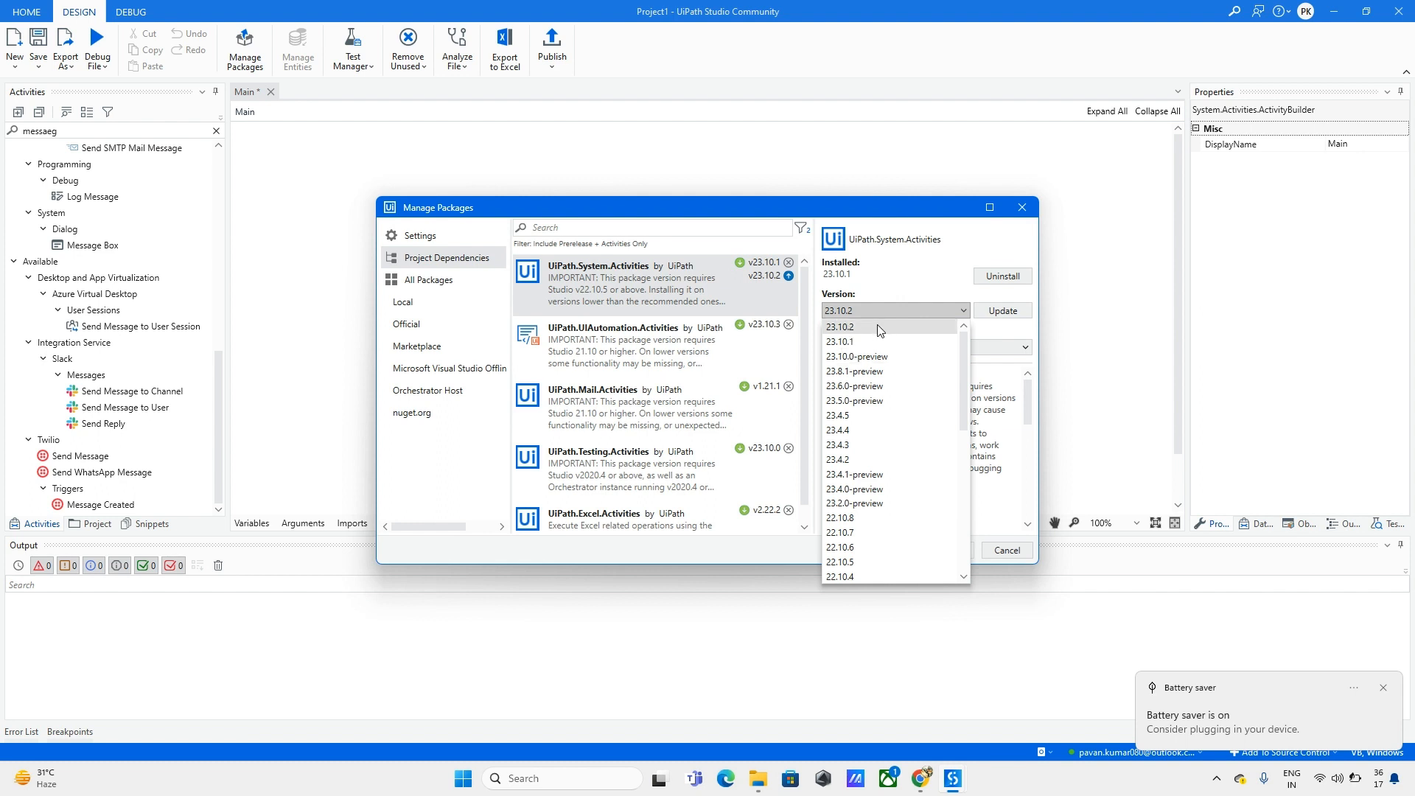
click(1022, 221)
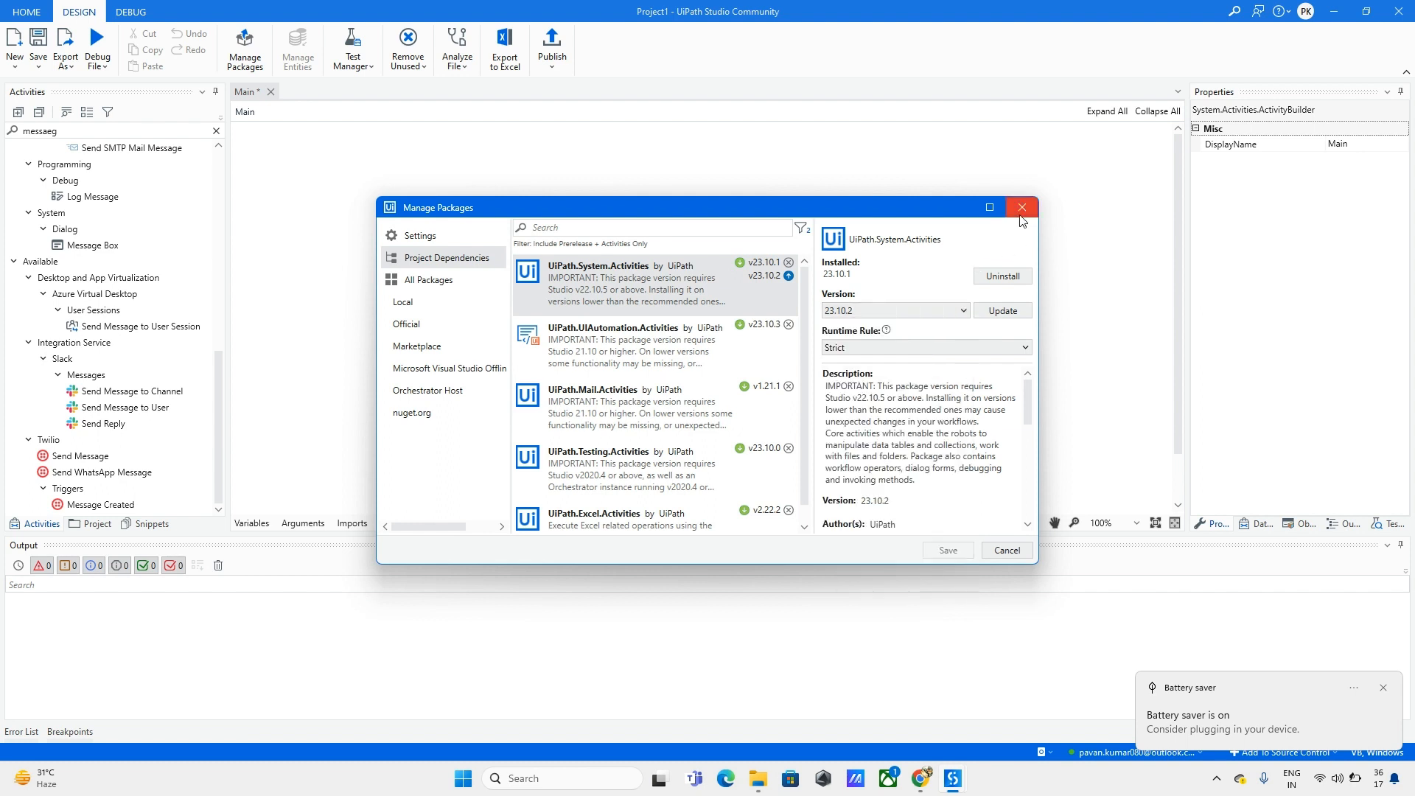
click(917, 311)
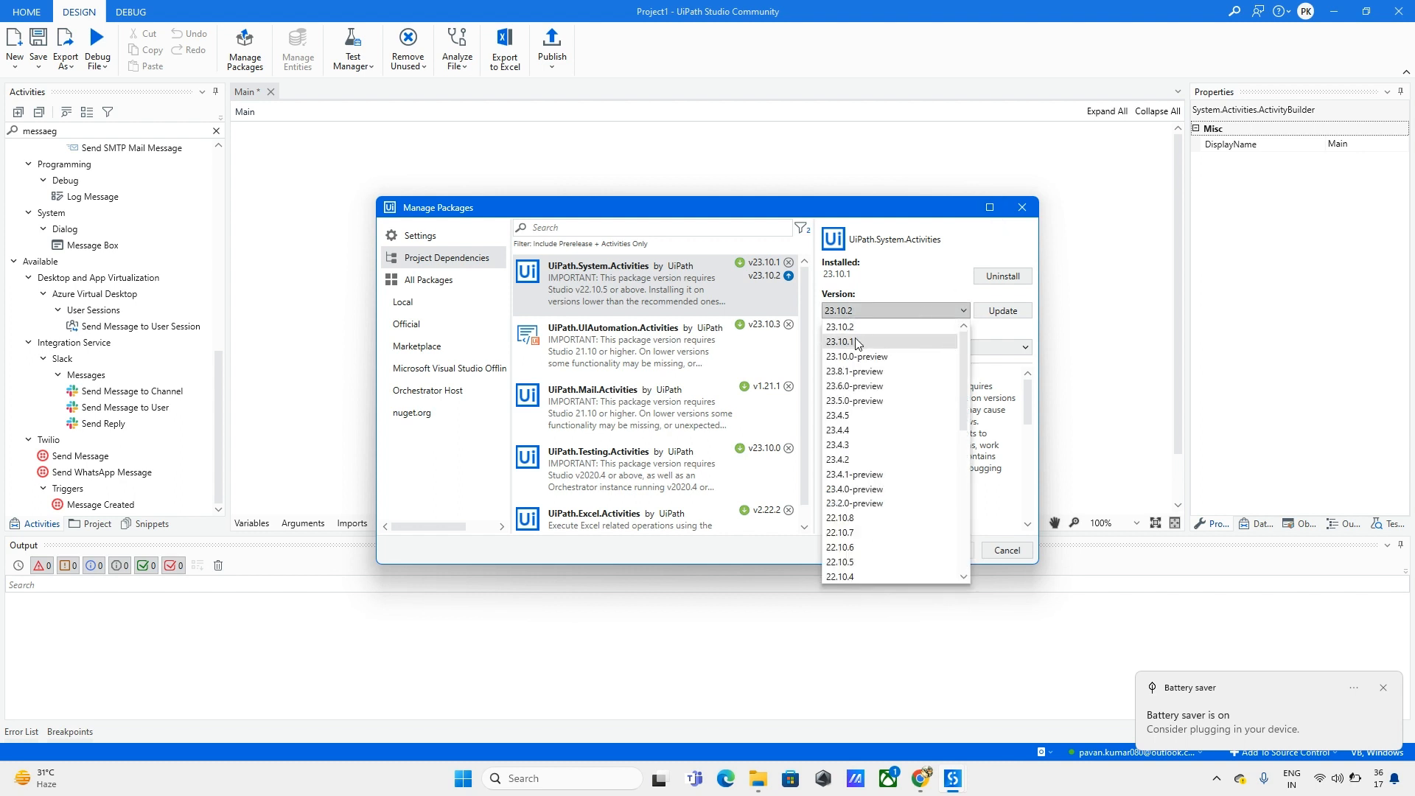
click(1022, 209)
click(1022, 209)
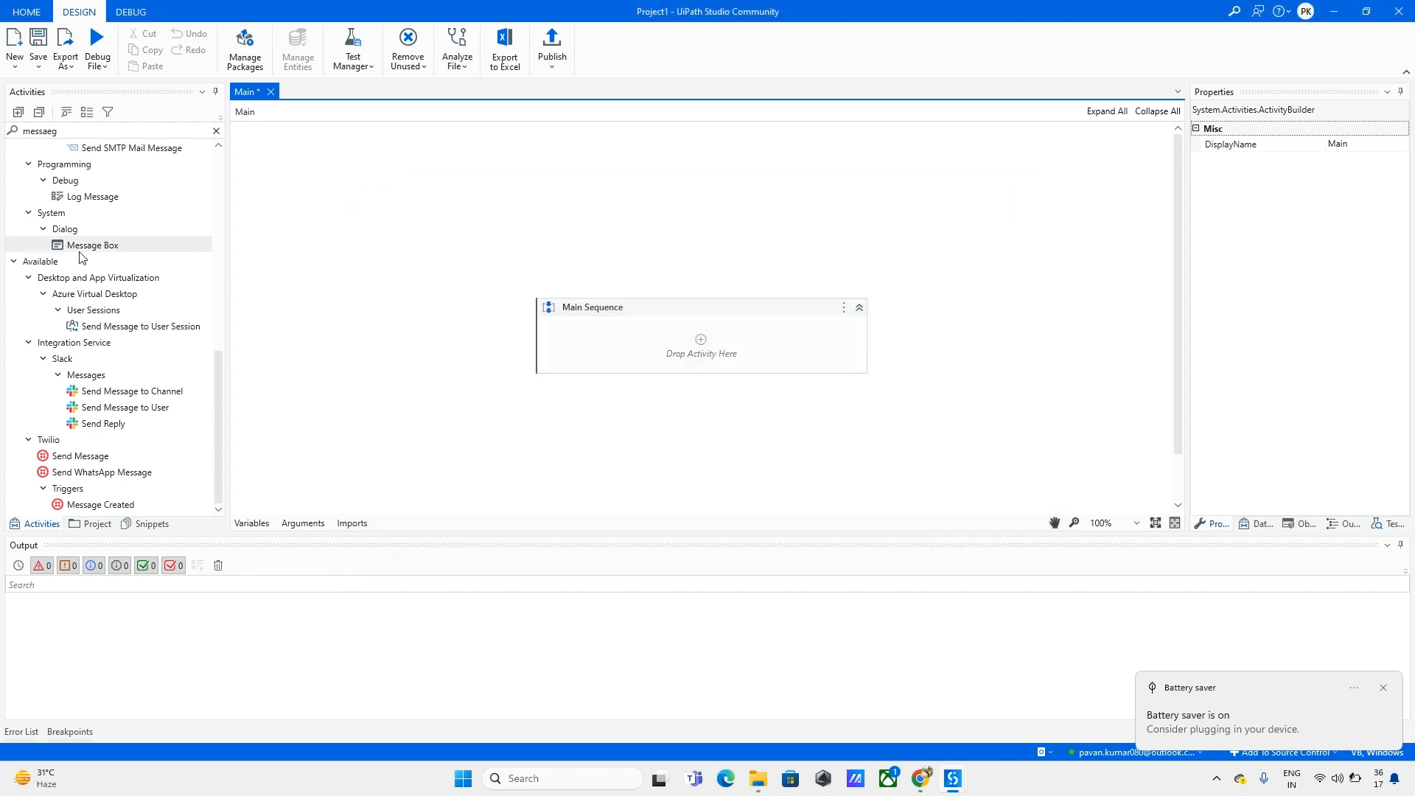
Step: Drop a Message Box into Main Sequence with text 'First Automation From Orch' and save
drag(93, 247, 701, 343)
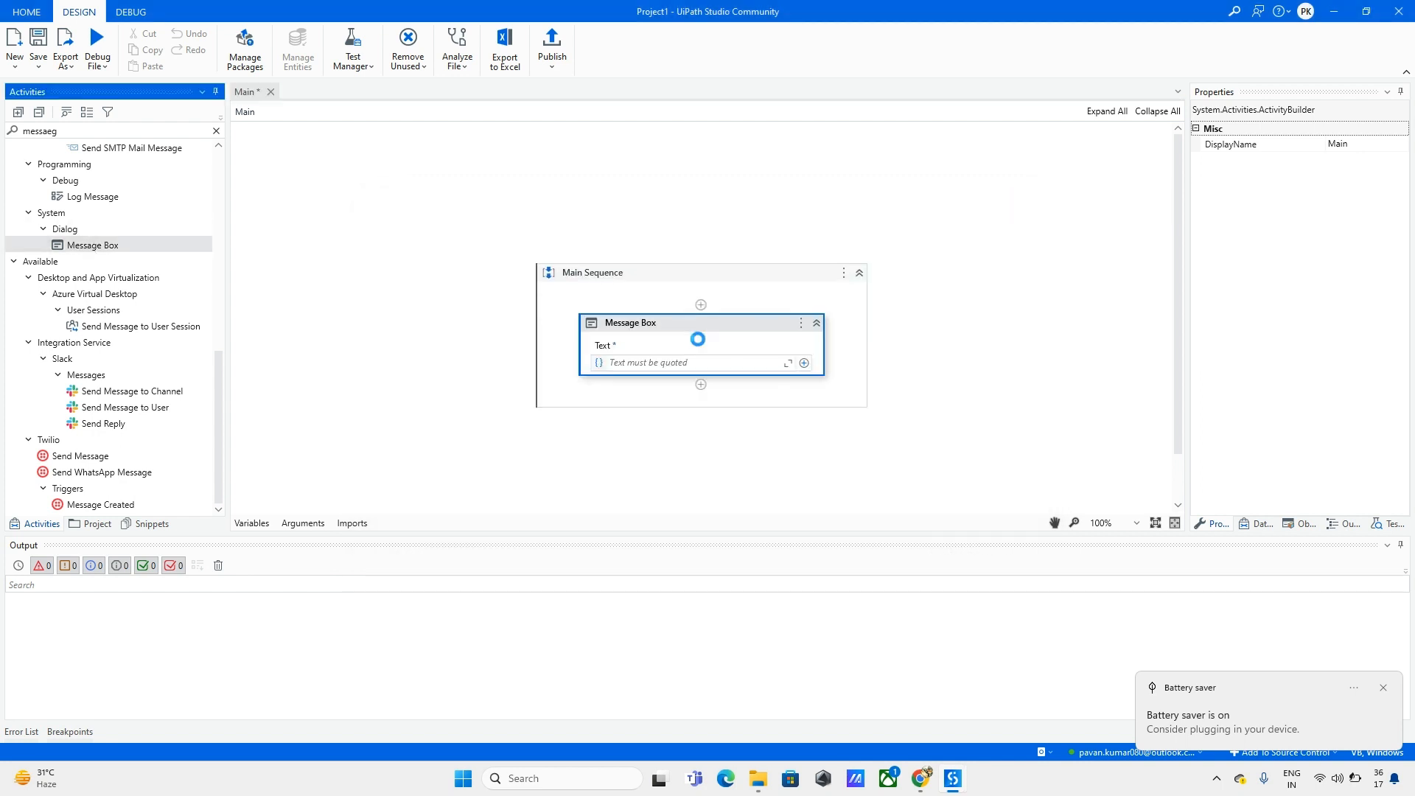
click(1400, 545)
click(732, 470)
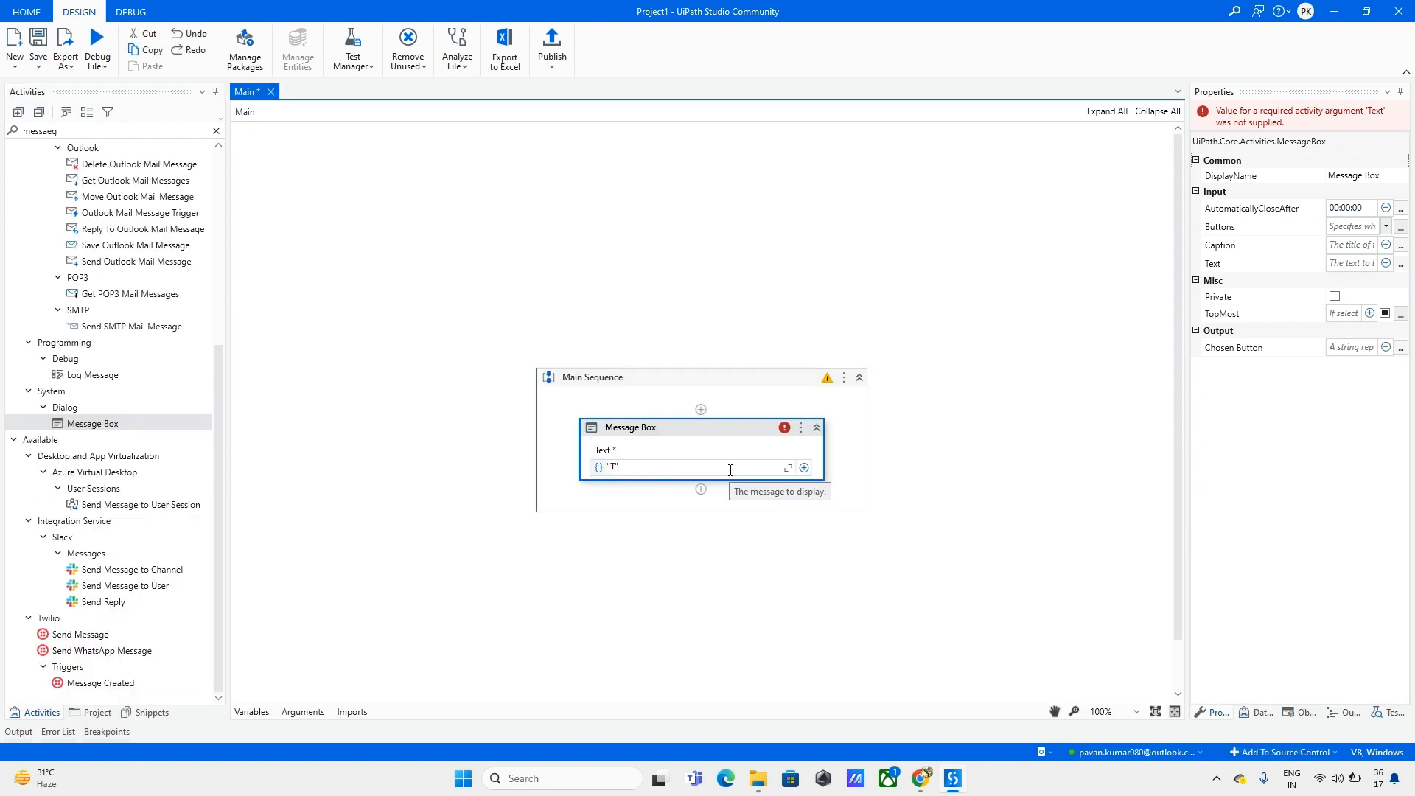
text("First Automation From Or)
click(914, 465)
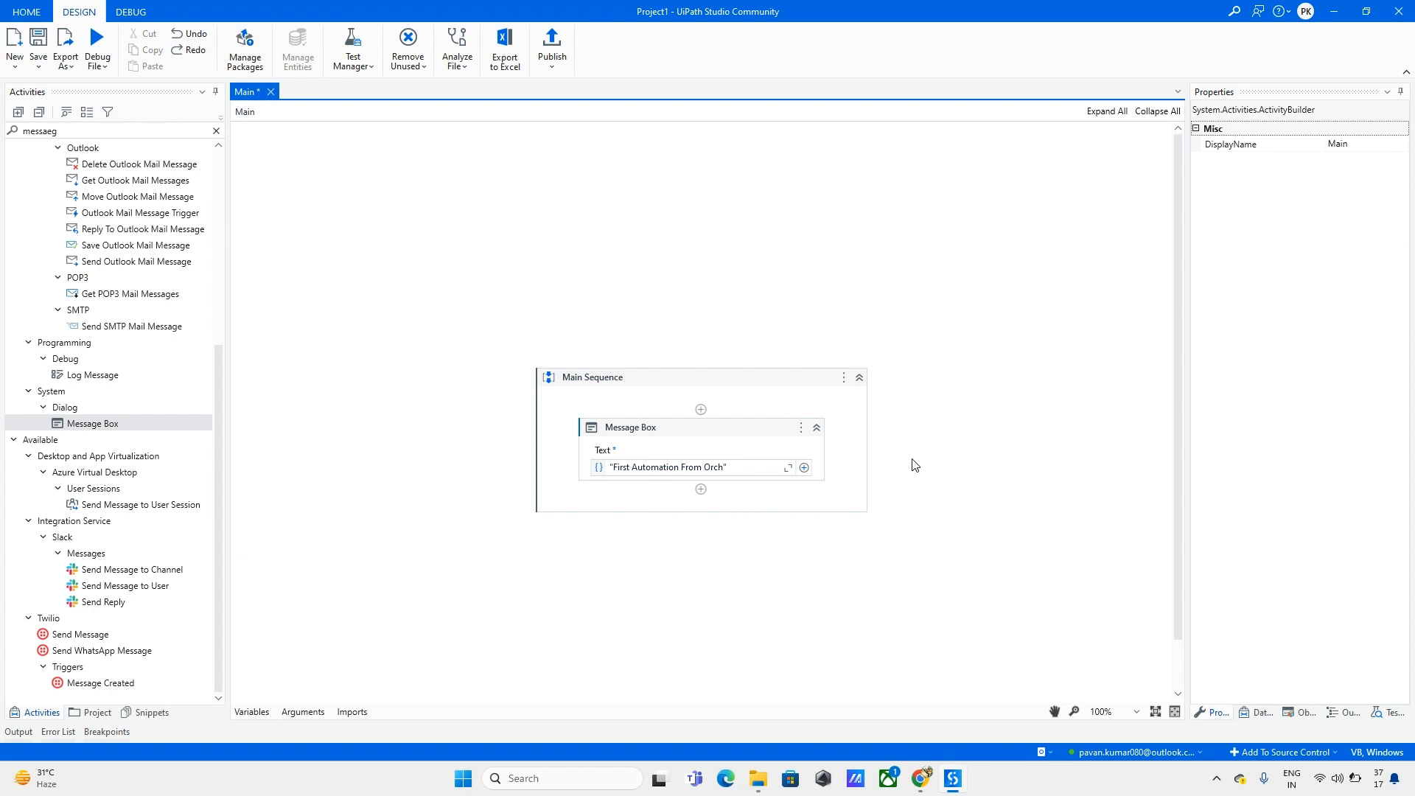
key(ctrl+s)
Step: Start publishing with package name Test_Project and new version 1.0.1
click(557, 44)
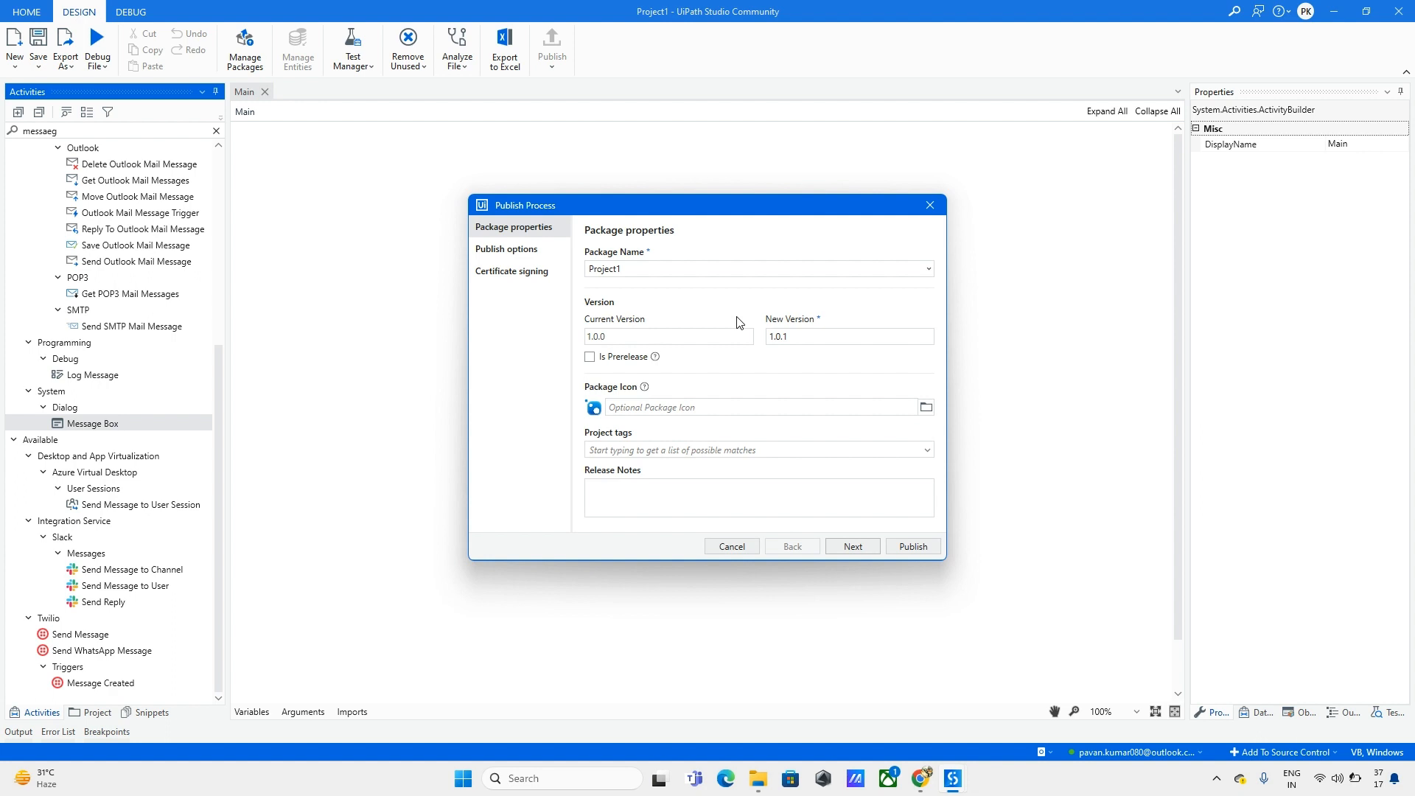
double_click(678, 271)
key(BackSpace)
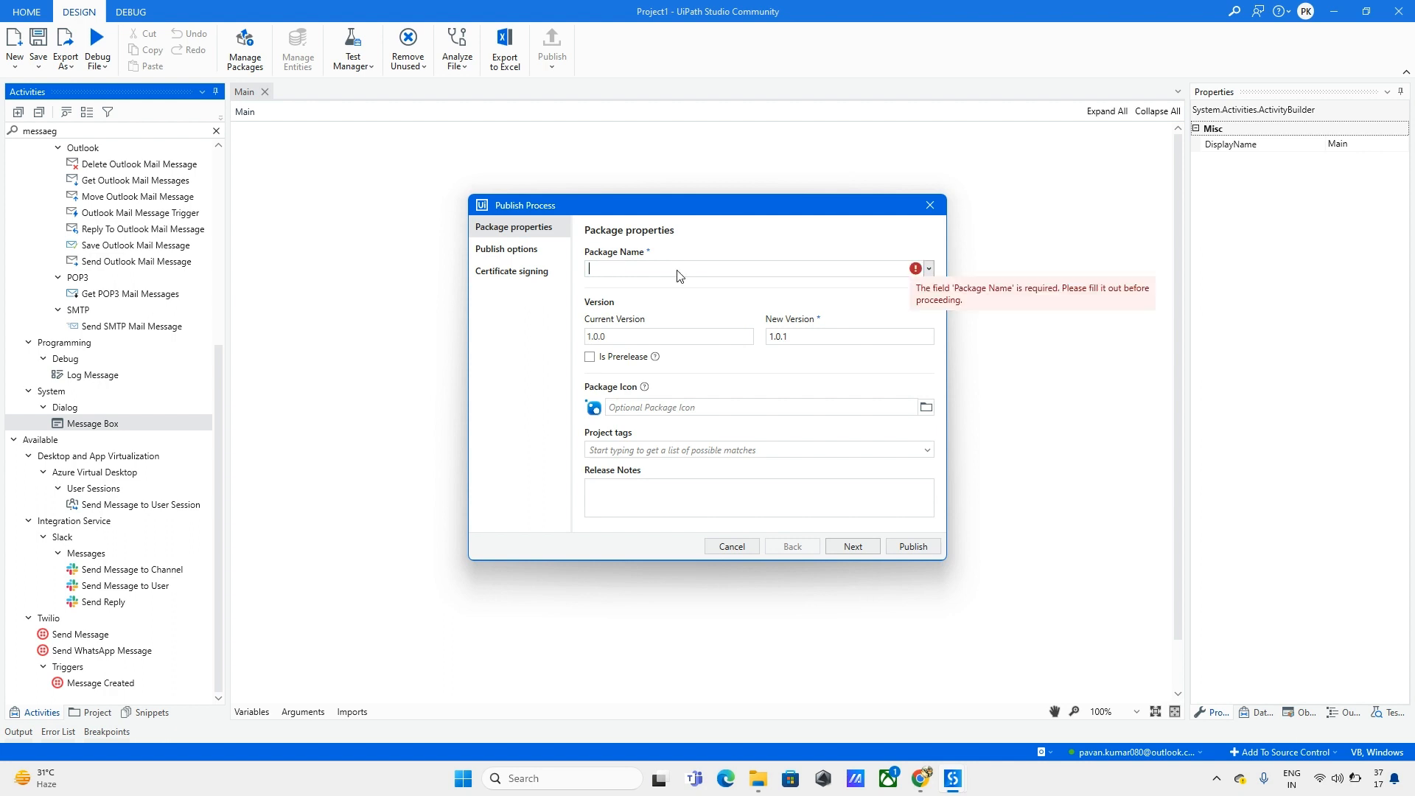
text(Test)
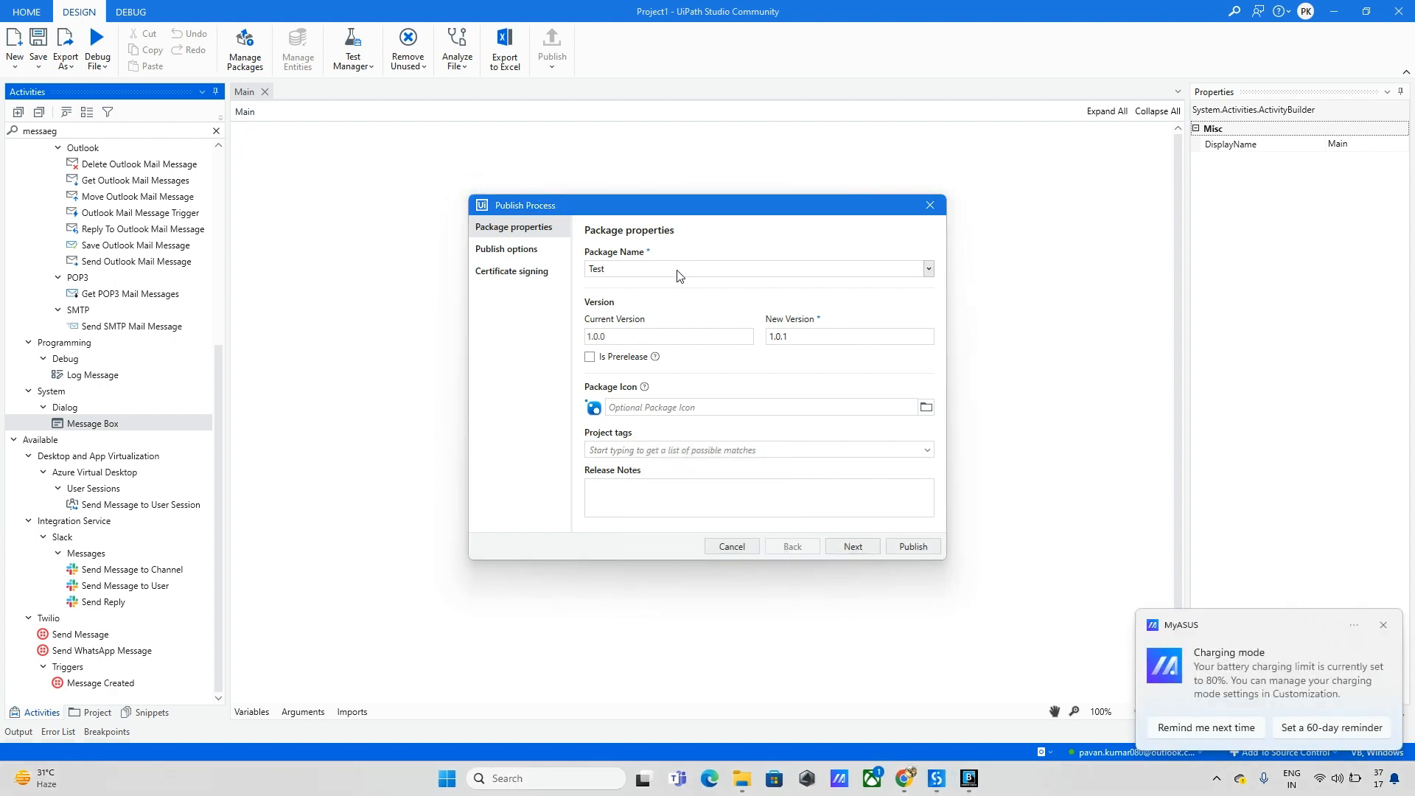
text(_)
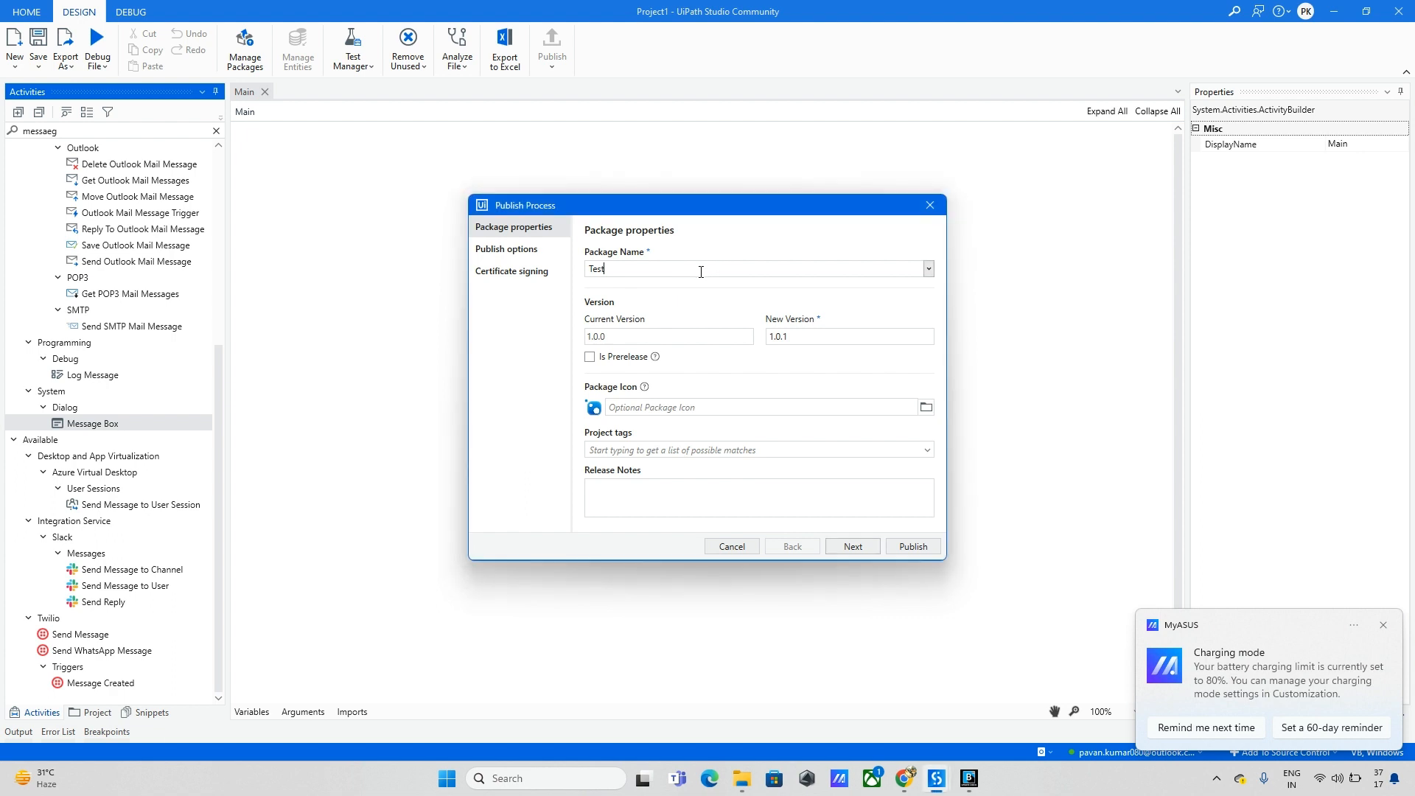
text(Project)
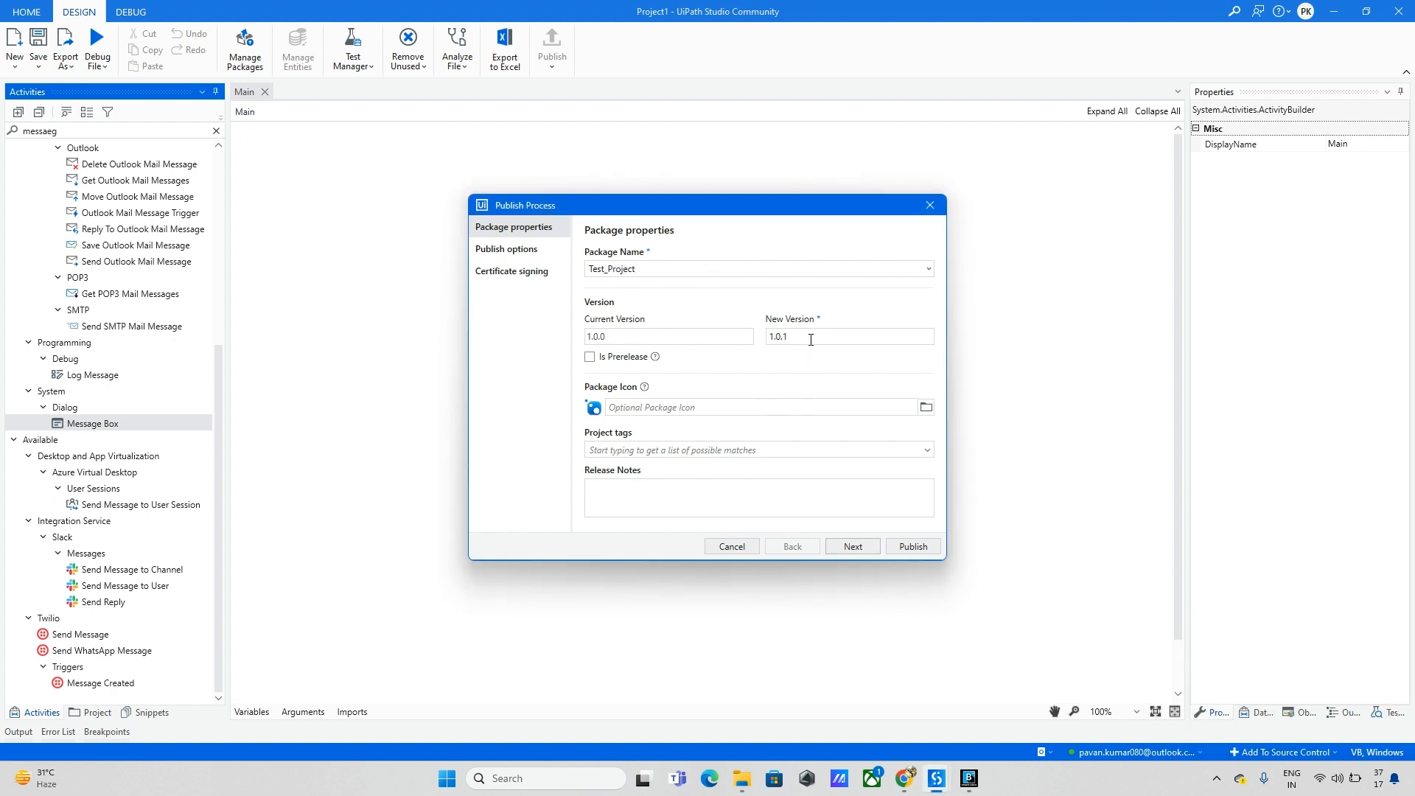
key(BackSpace)
text(23)
key(BackSpace)
key(BackSpace)
text(1)
Step: Set the publish destination to Orchestrator Personal Workspace Feed
click(853, 551)
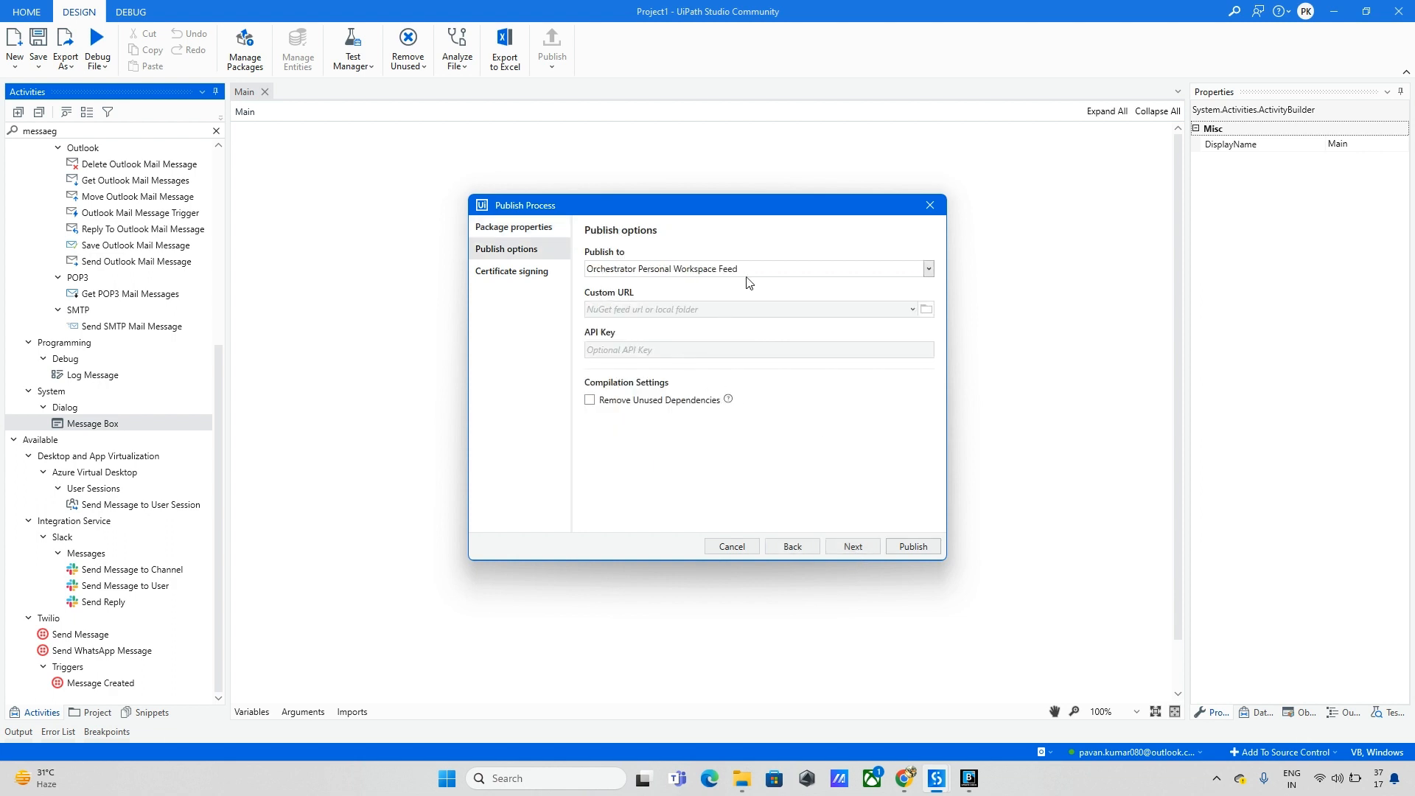
click(929, 270)
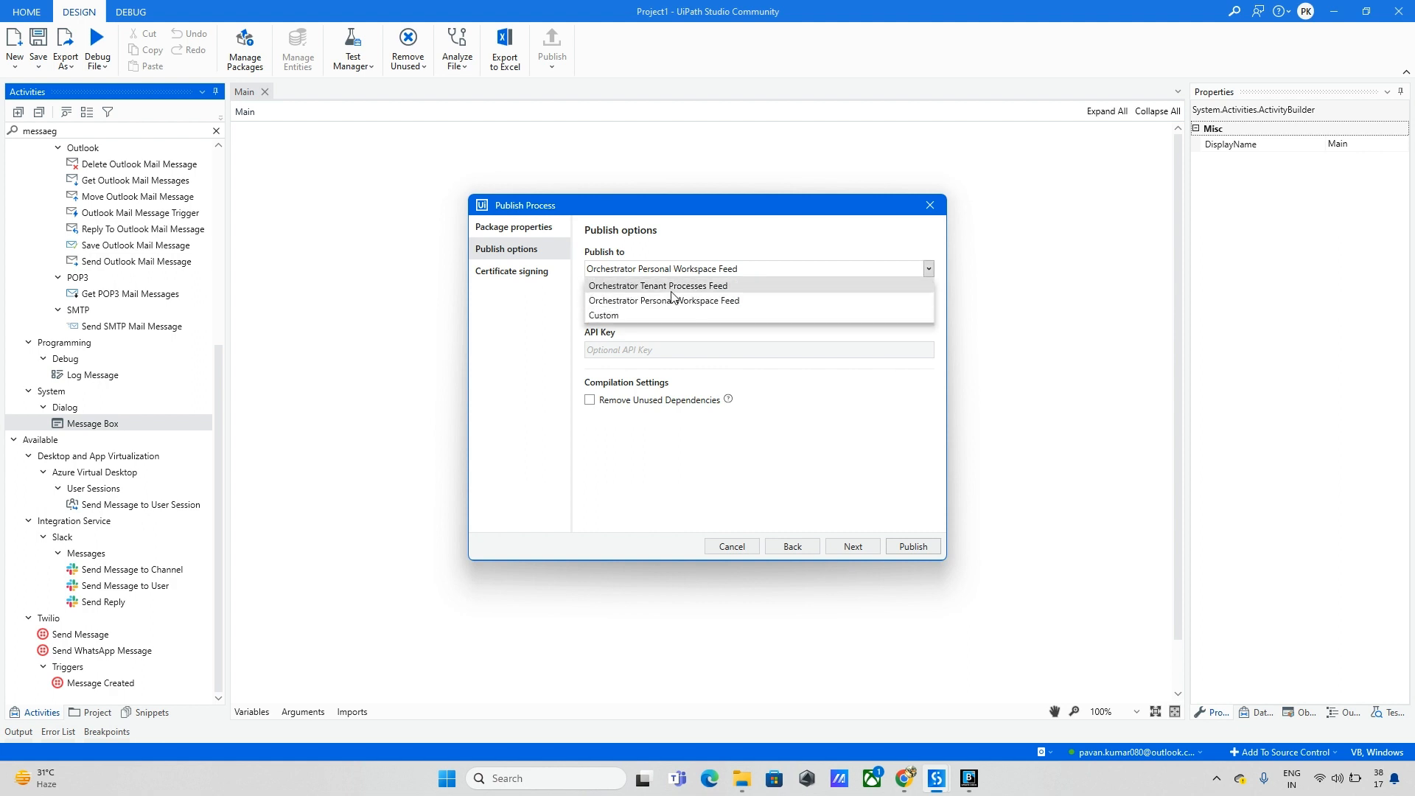
click(682, 301)
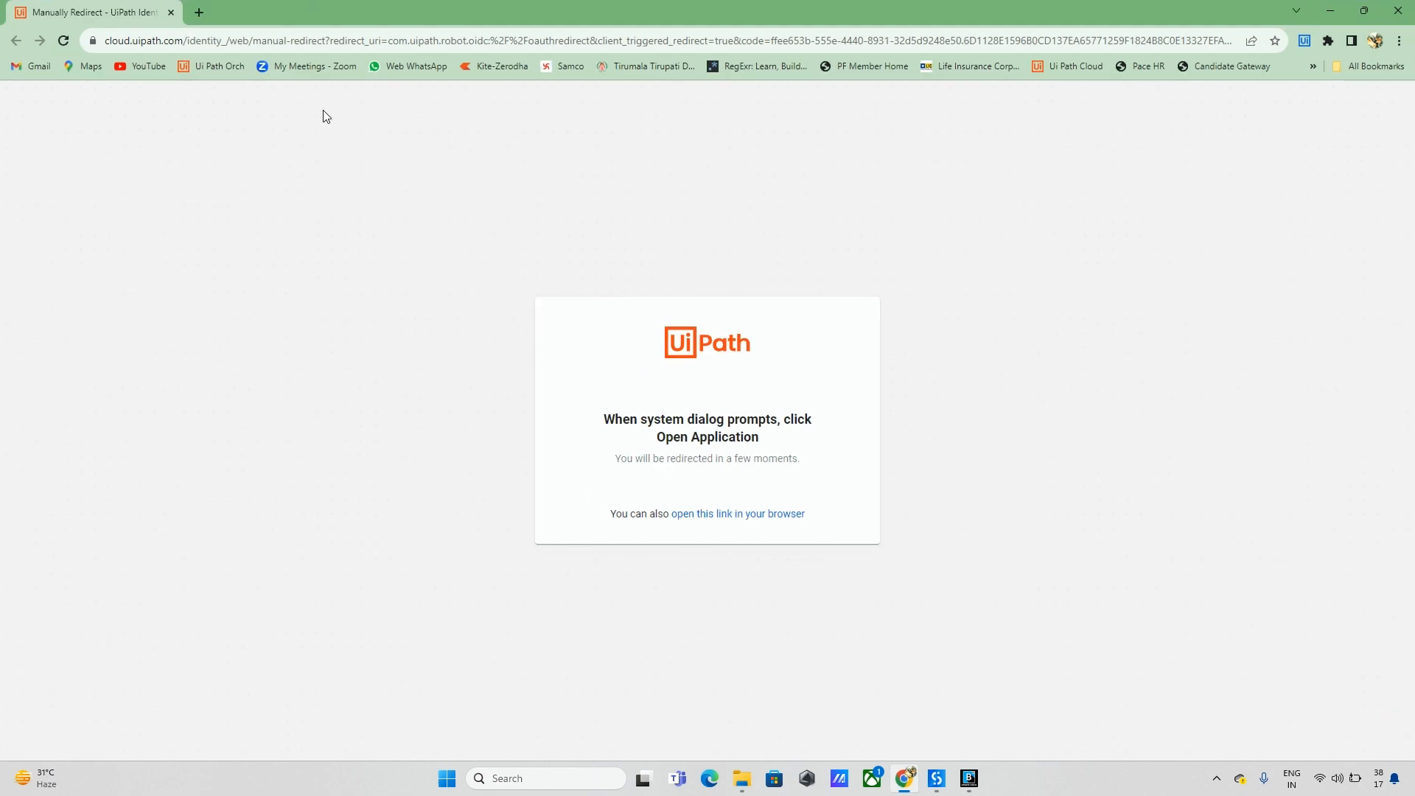
Step: Open Orchestrator in Chrome, view the empty My Workspace overview, then minimise the browser
click(208, 65)
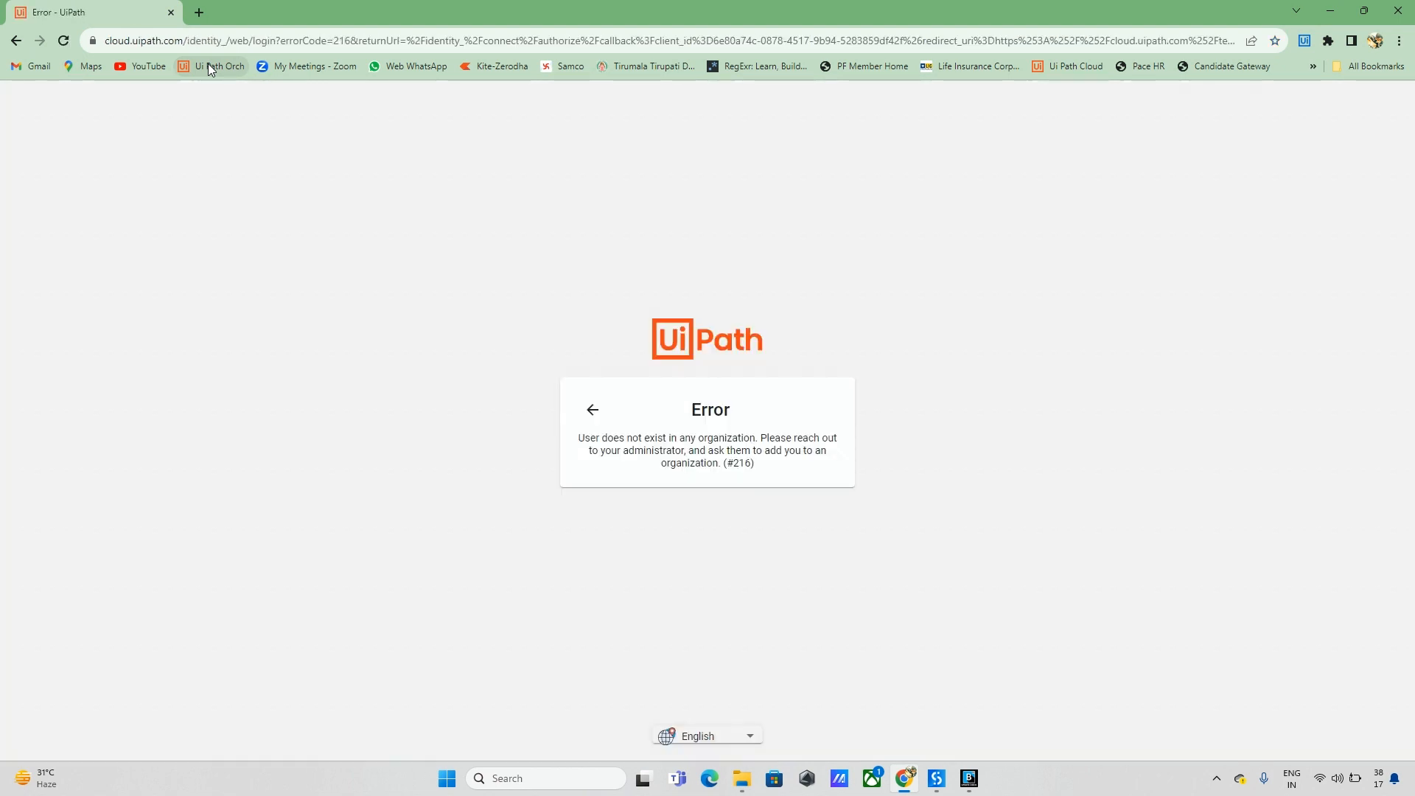
click(591, 415)
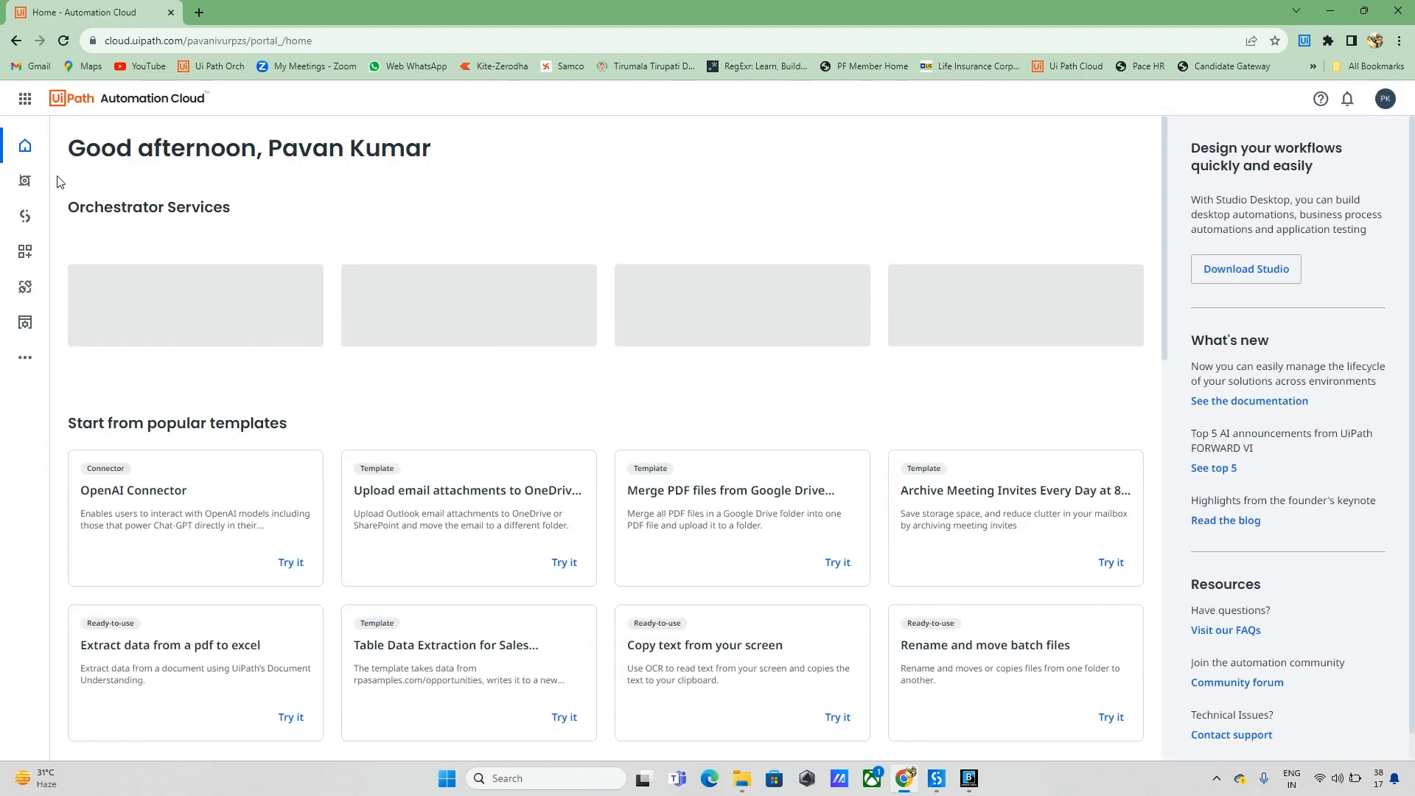
click(24, 184)
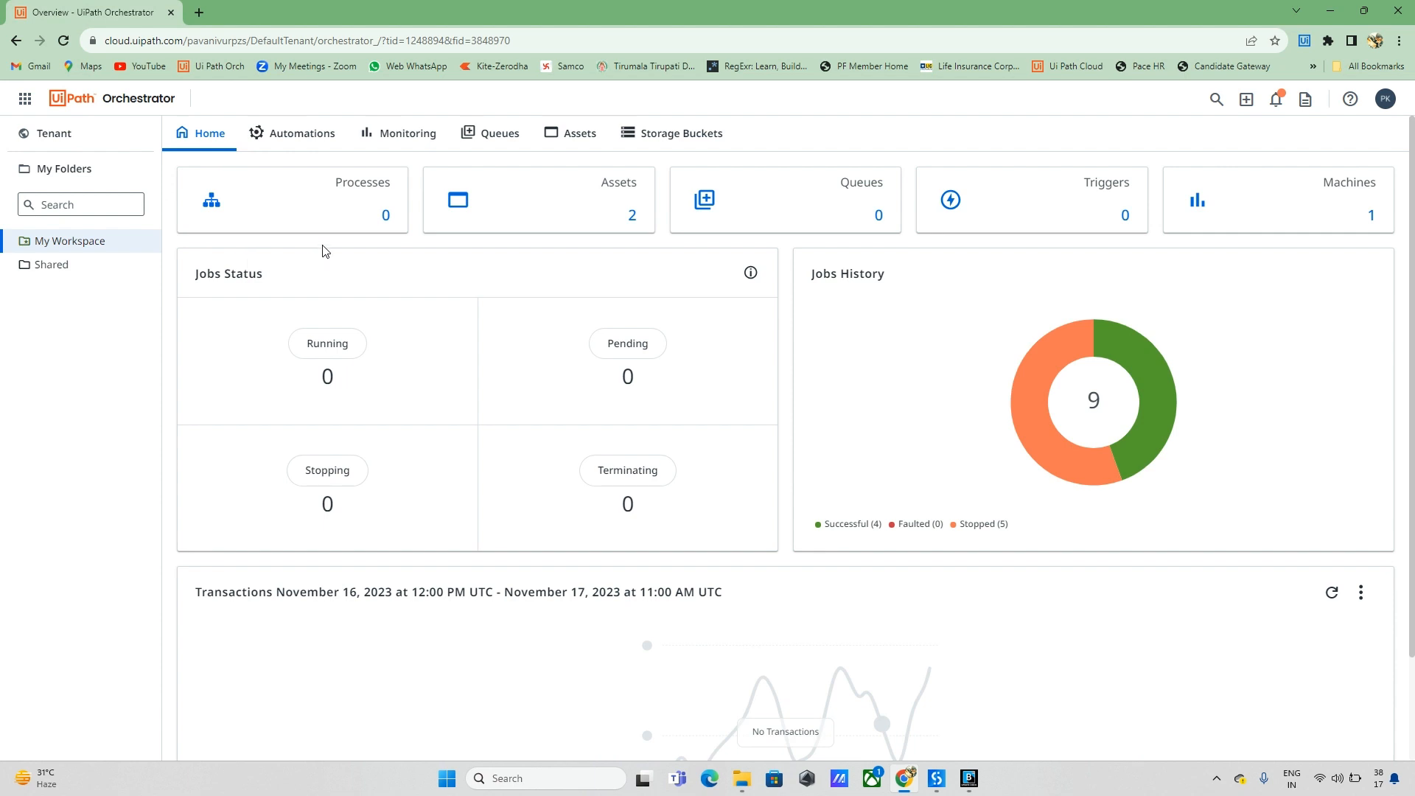
click(68, 138)
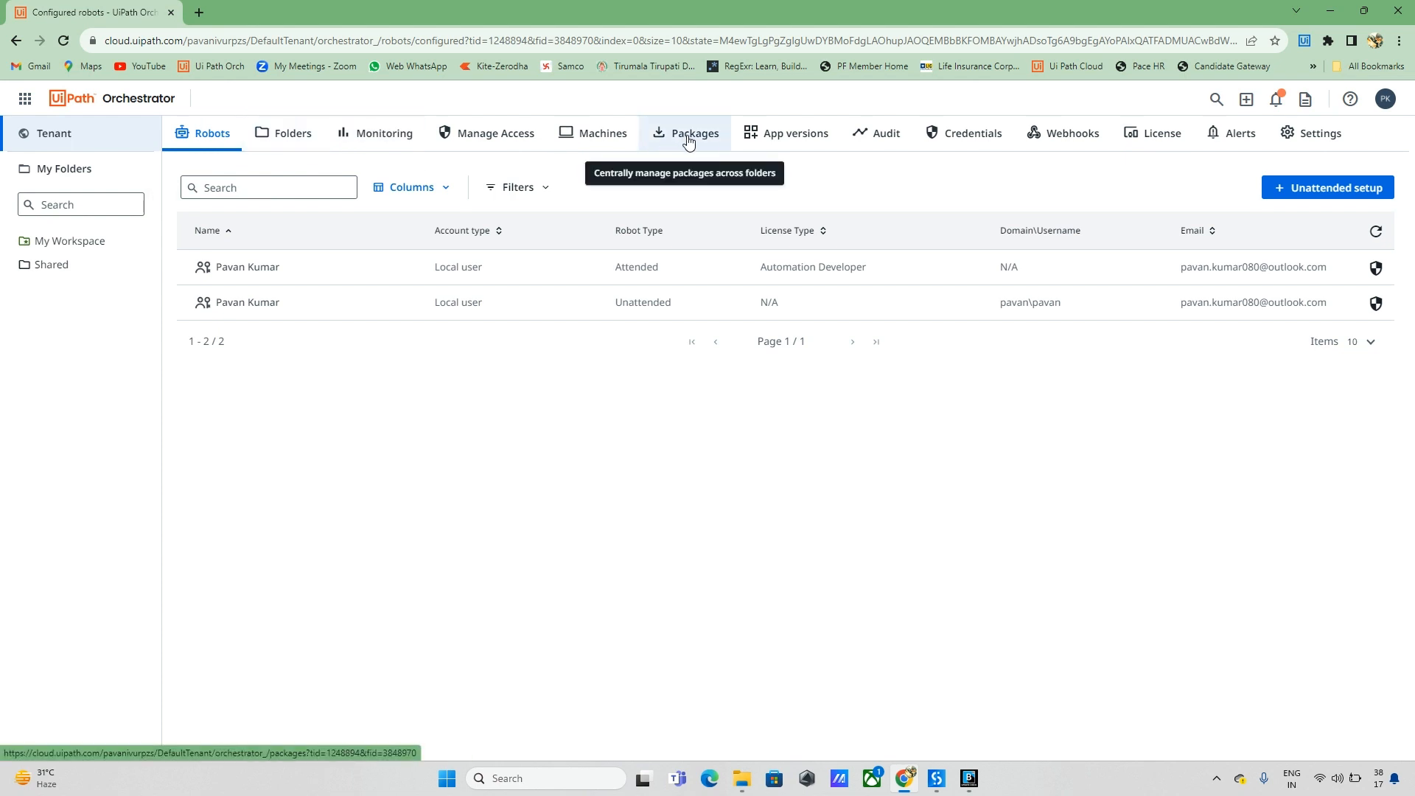
click(68, 247)
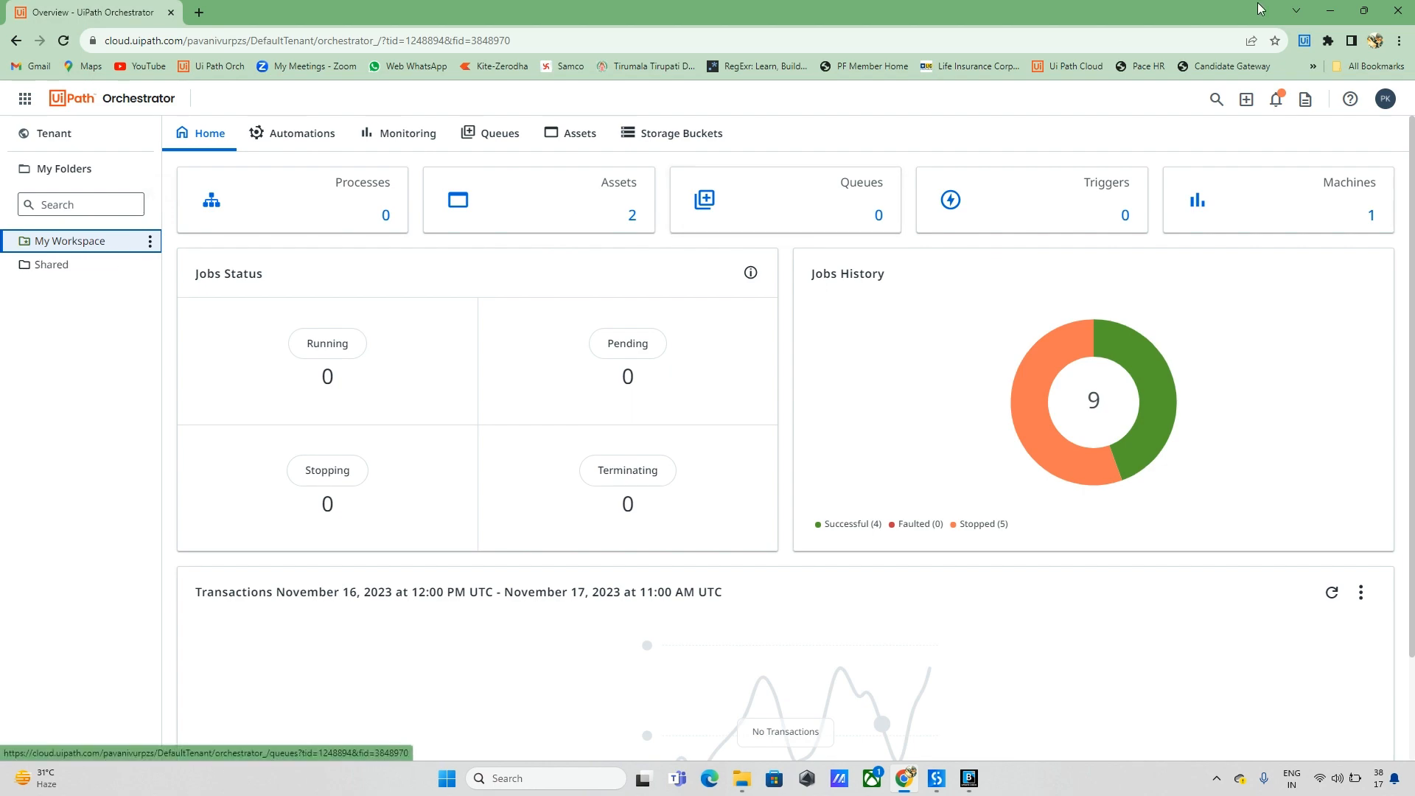
click(1331, 13)
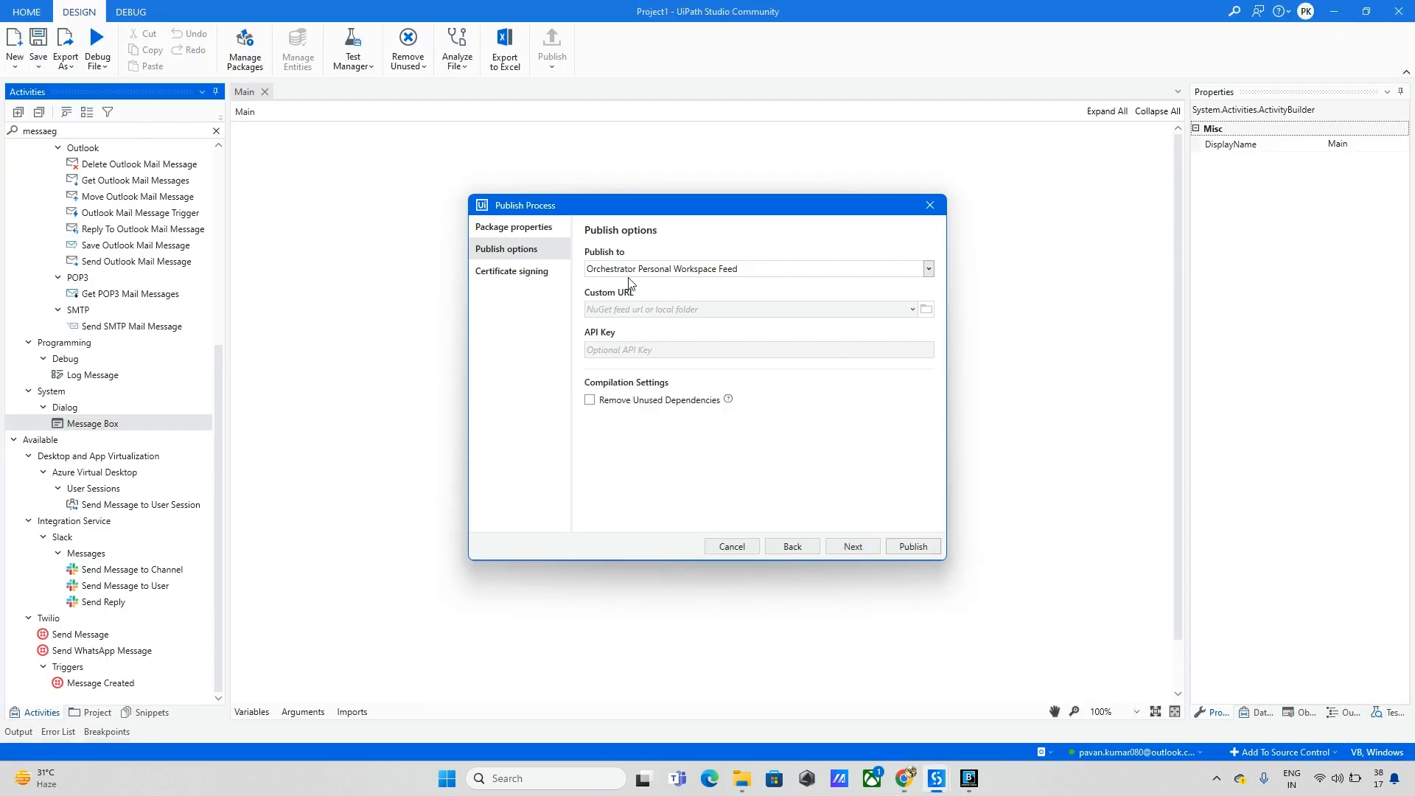
Step: Confirm the Personal Workspace Feed target, publish Test_Project 1.0.1, and close the Info message
click(929, 269)
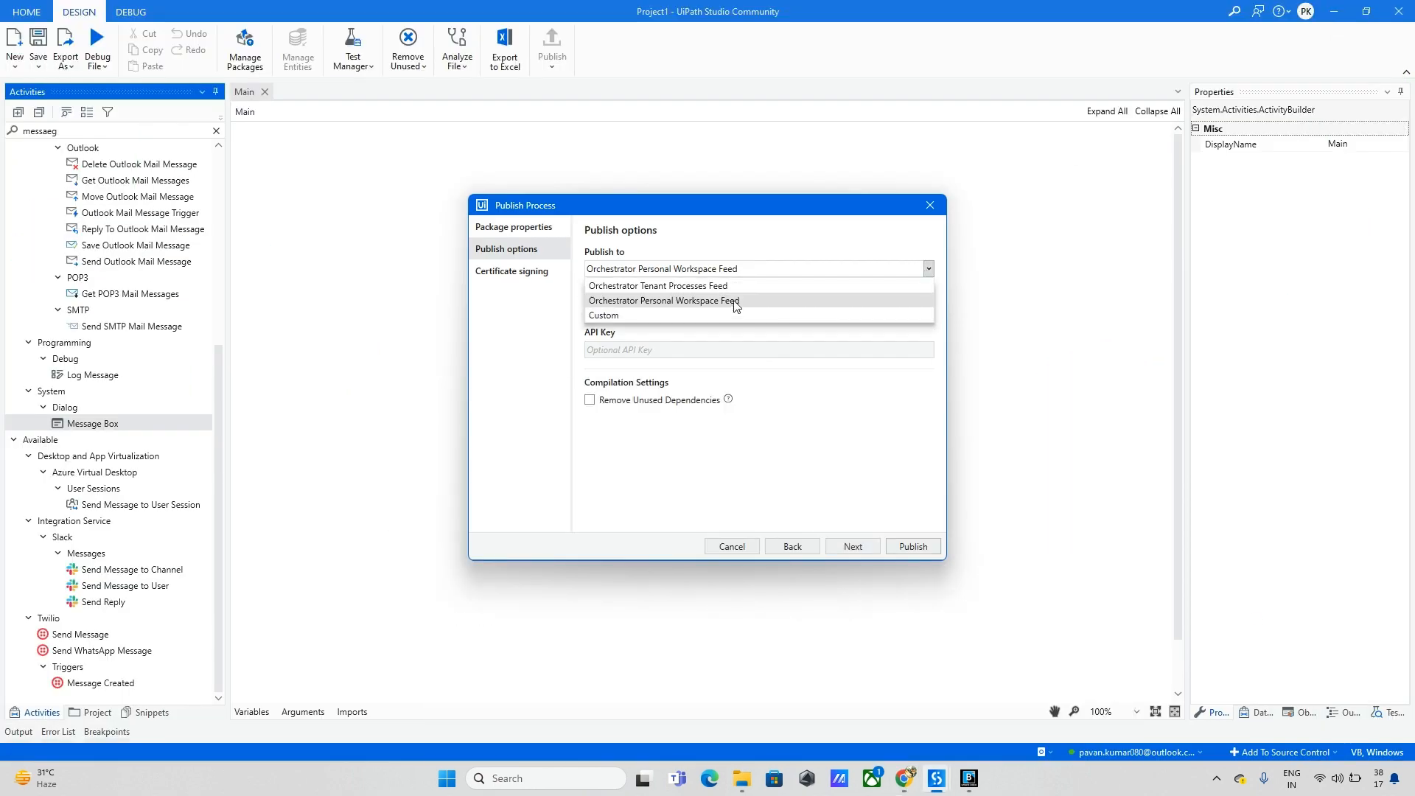
click(736, 305)
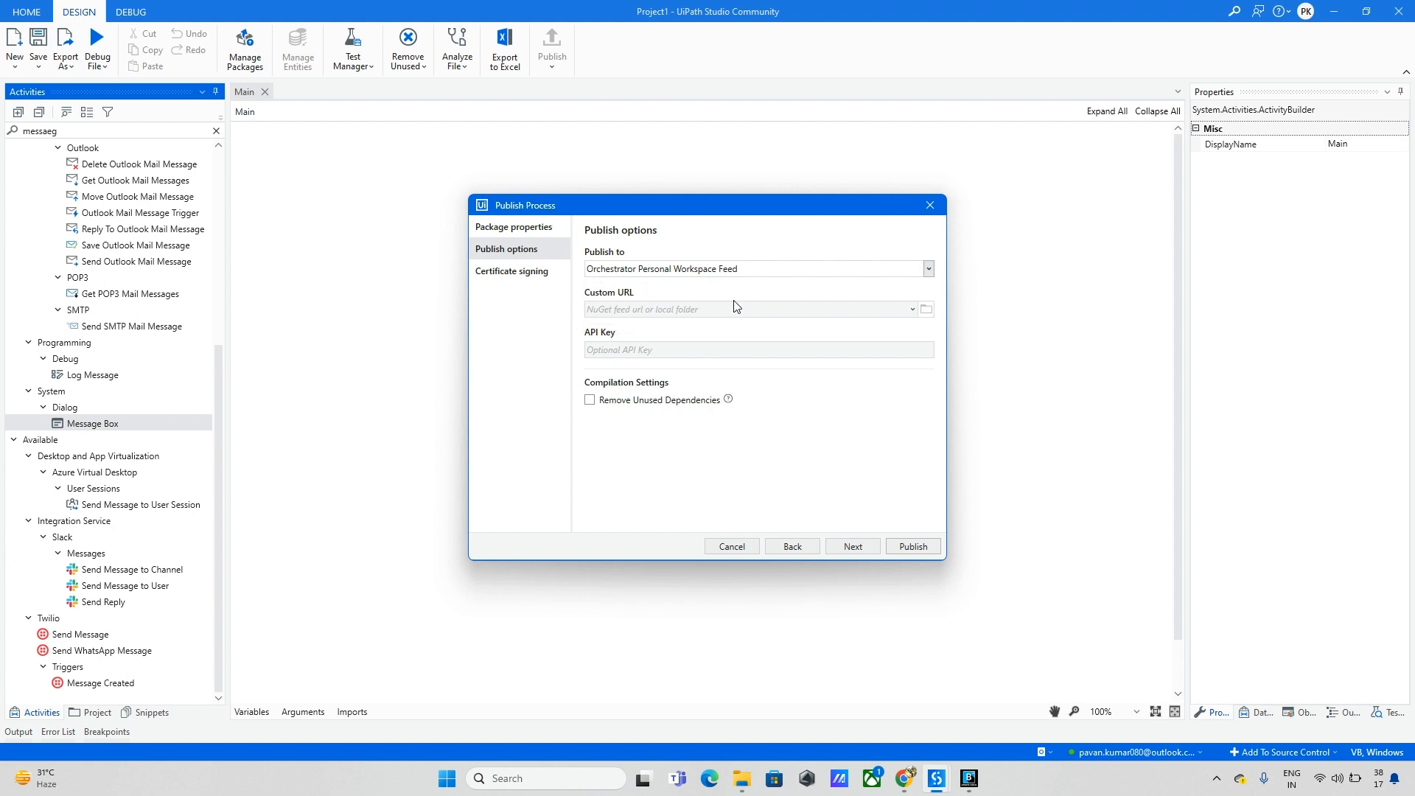
click(846, 547)
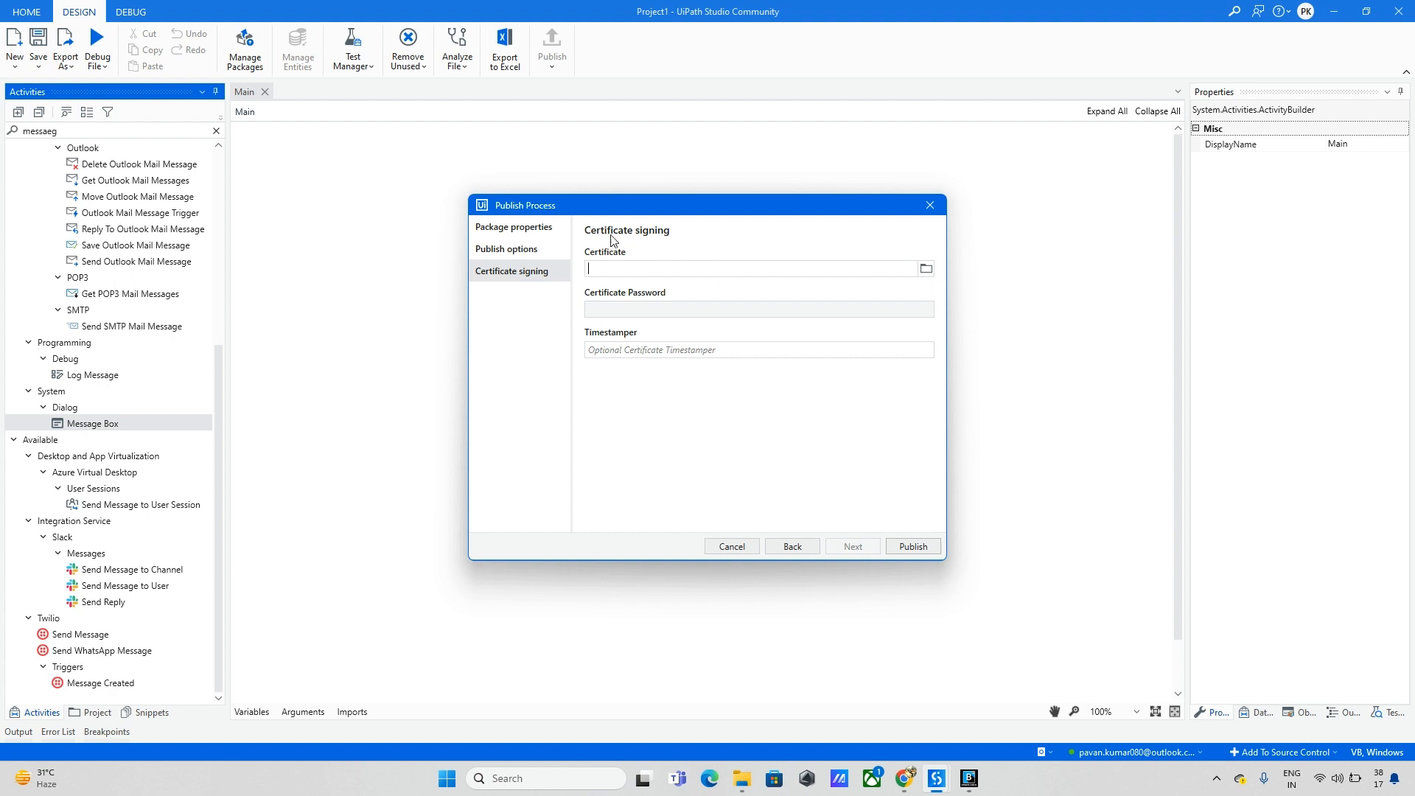
click(916, 551)
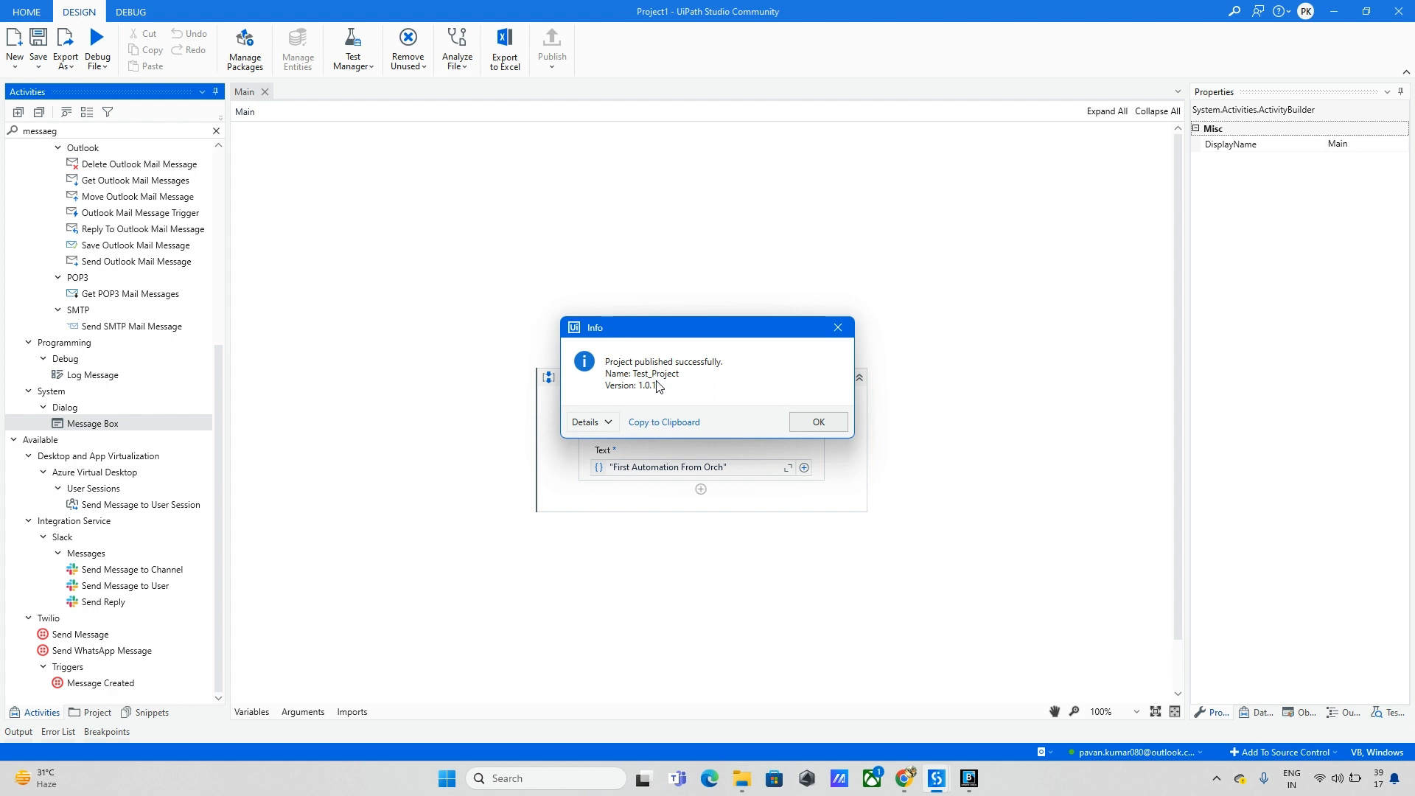
click(817, 423)
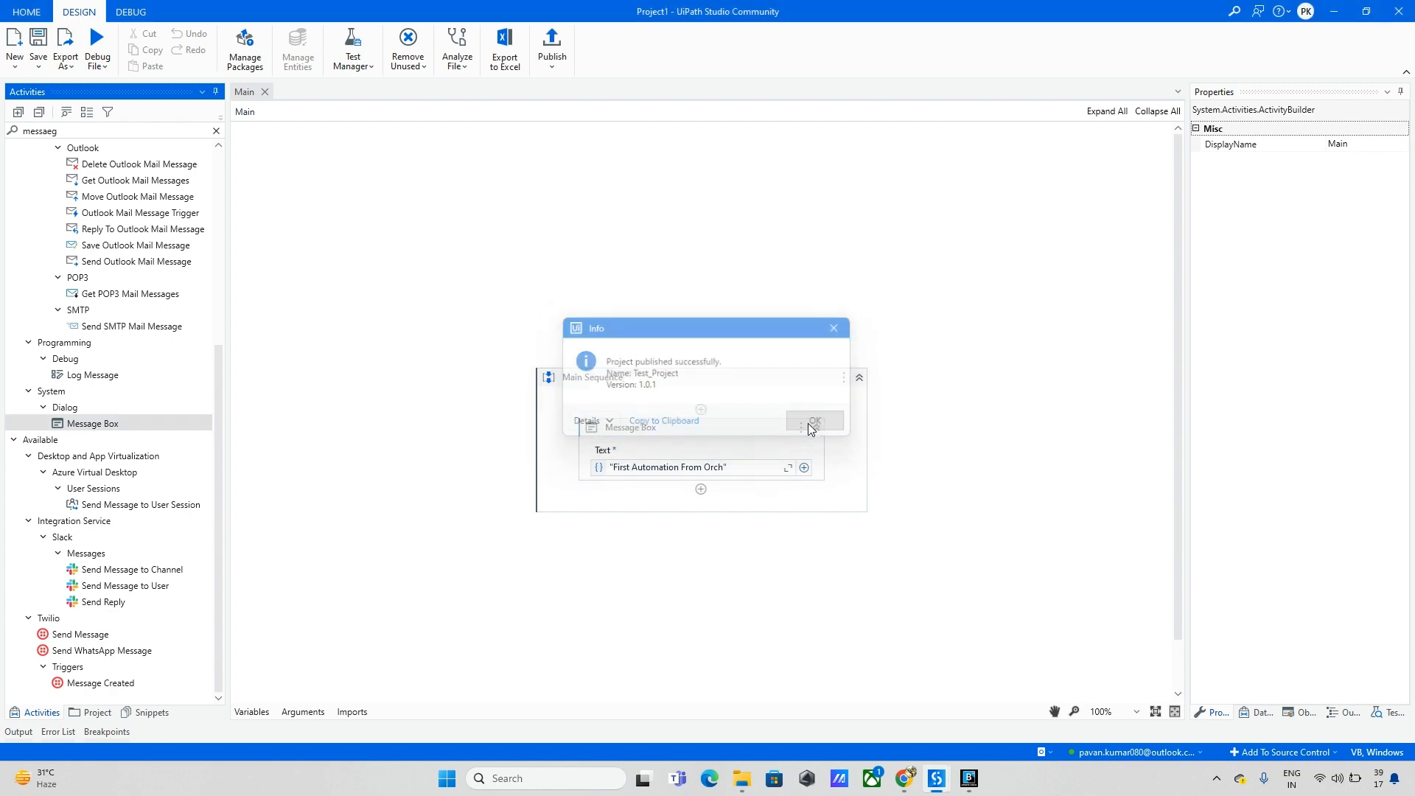
Step: Check that Test_Project 1.0.1 is listed under Orchestrator Processes, then minimise Chrome
click(903, 778)
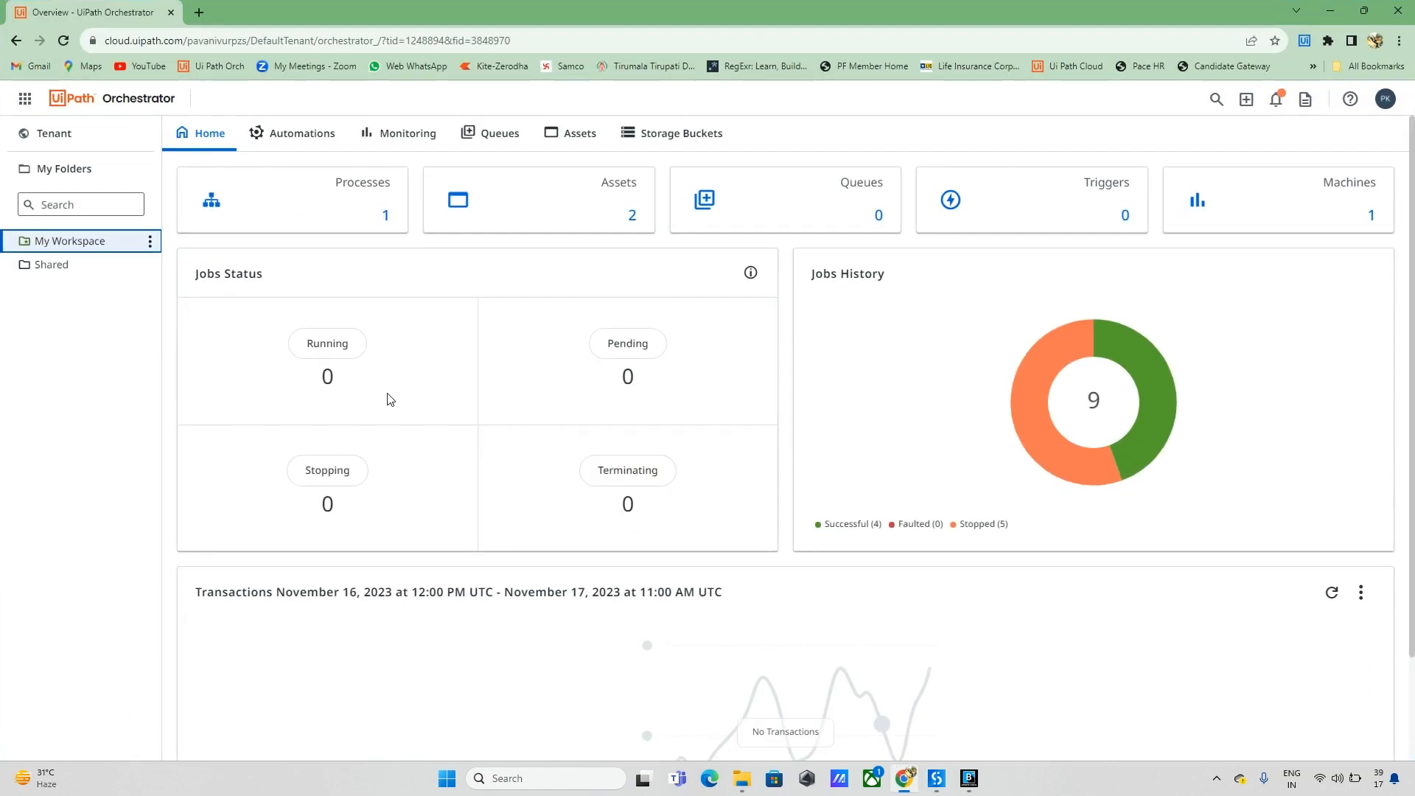
click(333, 203)
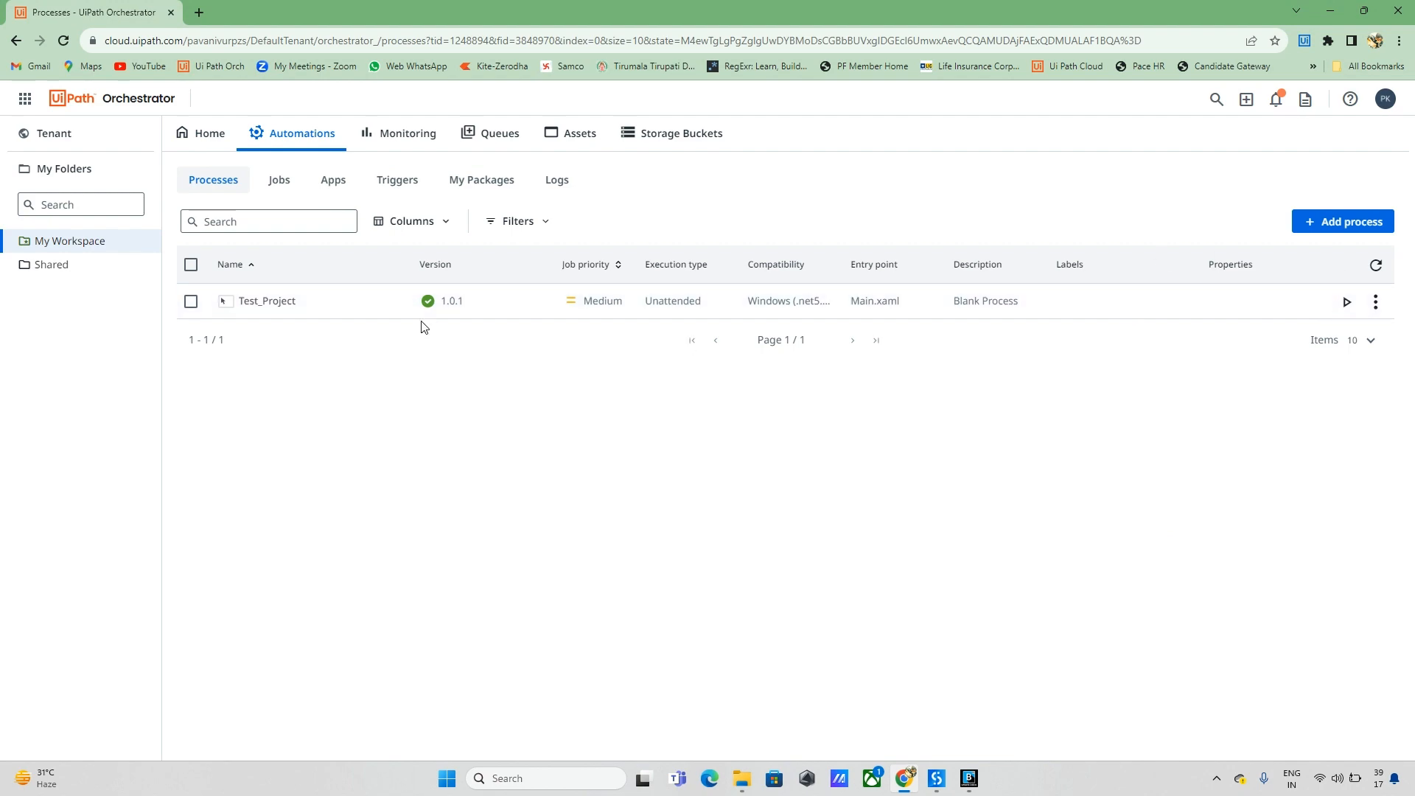
click(1332, 12)
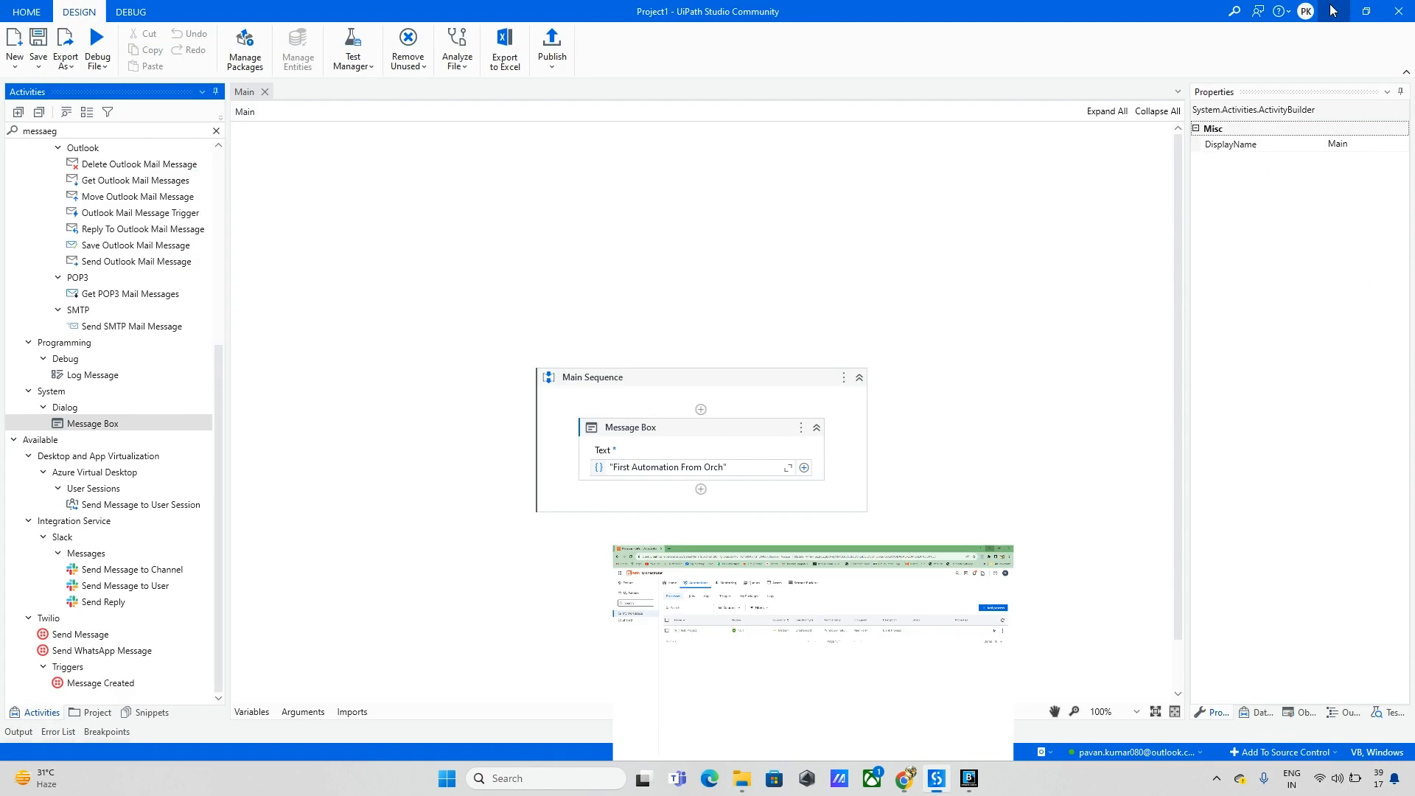
Step: Start a new publish with Test_Project chosen as the package name
click(555, 61)
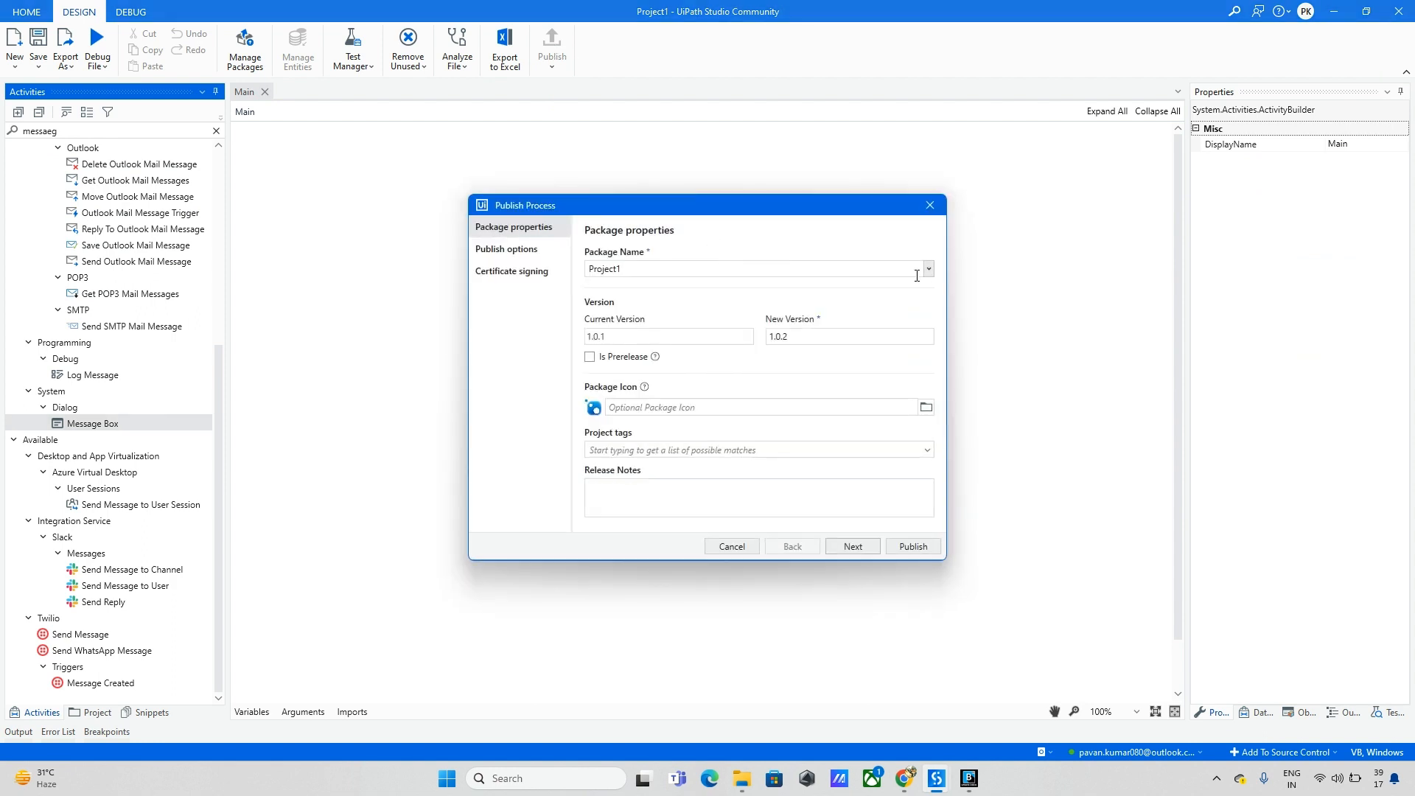
double_click(636, 277)
click(929, 270)
click(638, 283)
click(658, 274)
click(842, 548)
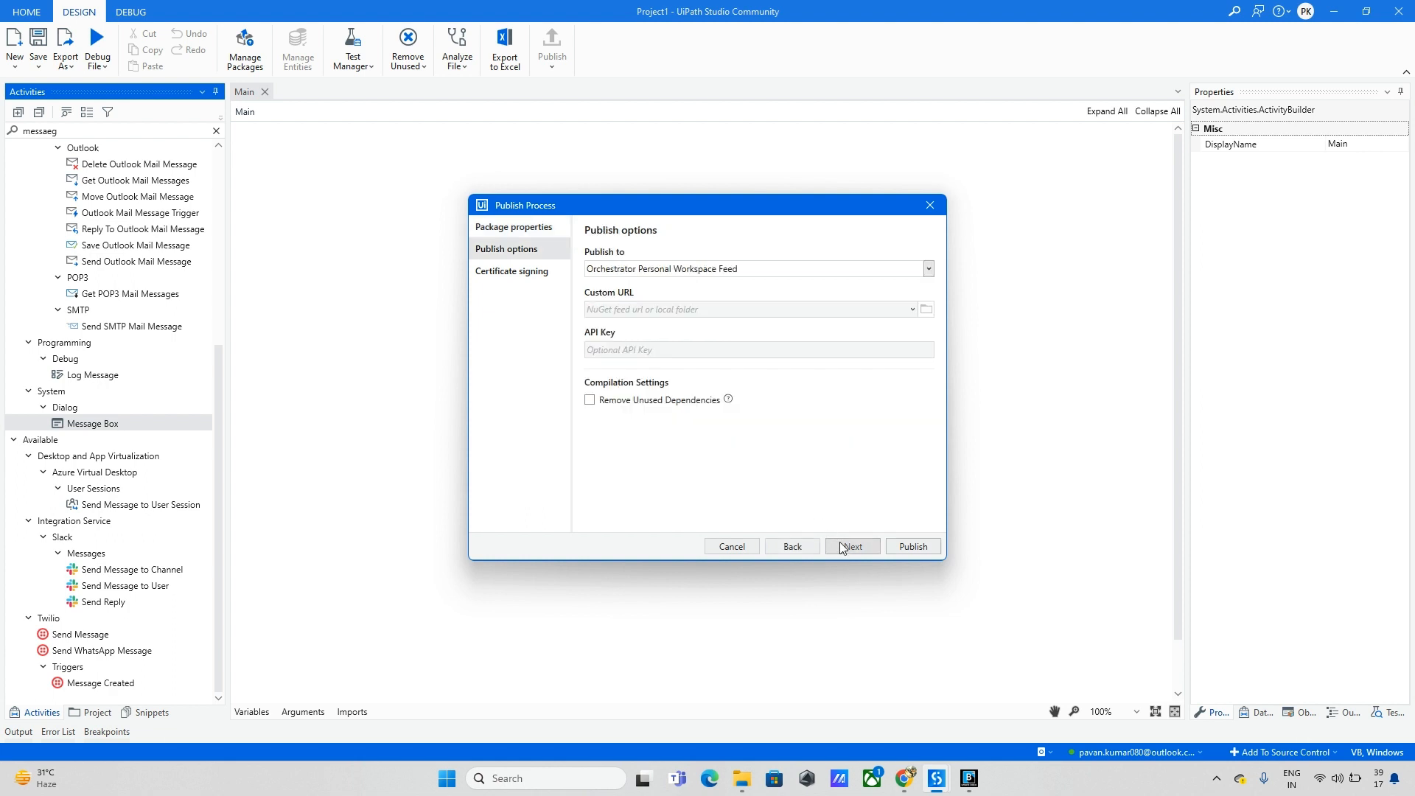
Step: Set Publish to Custom with the Documents folder as the custom feed URL
click(927, 270)
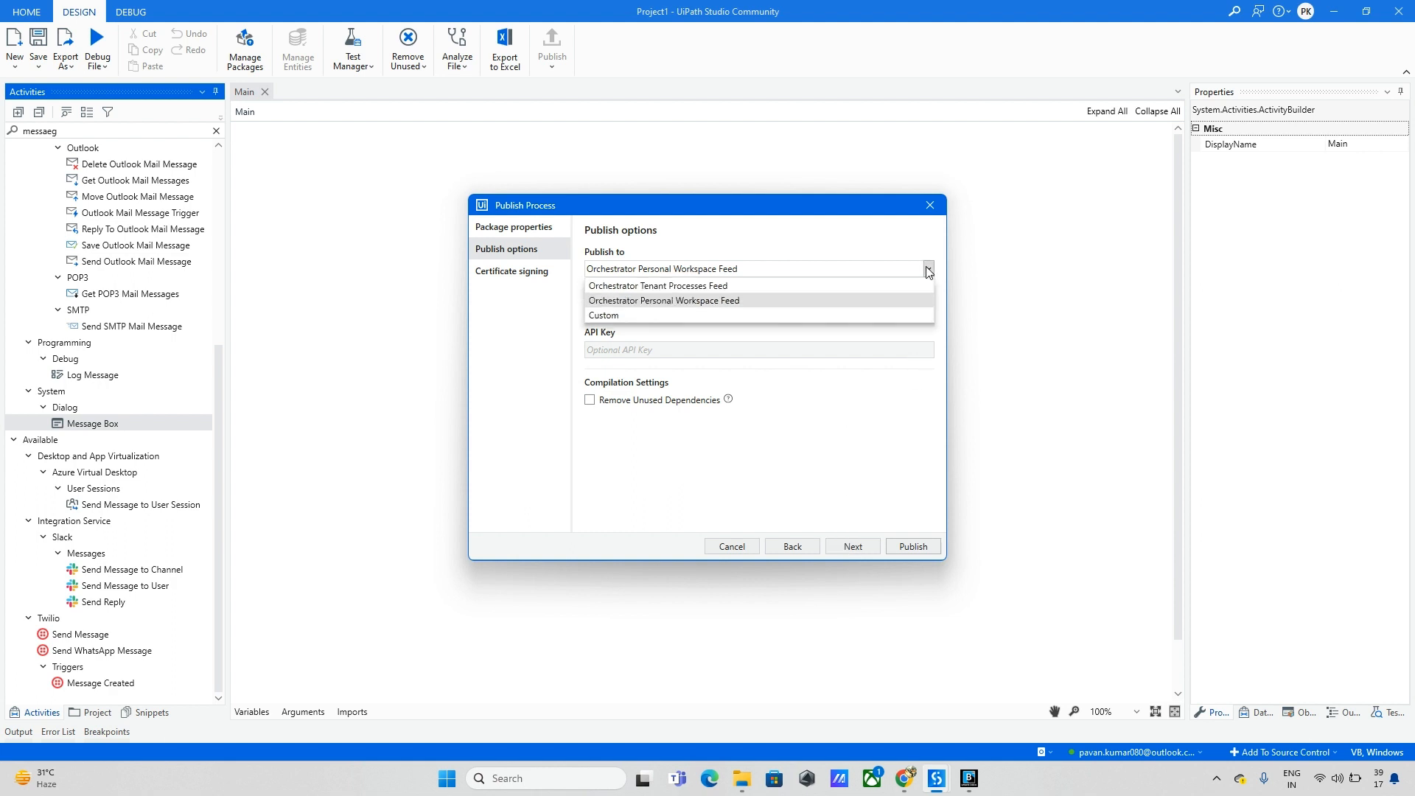
click(626, 317)
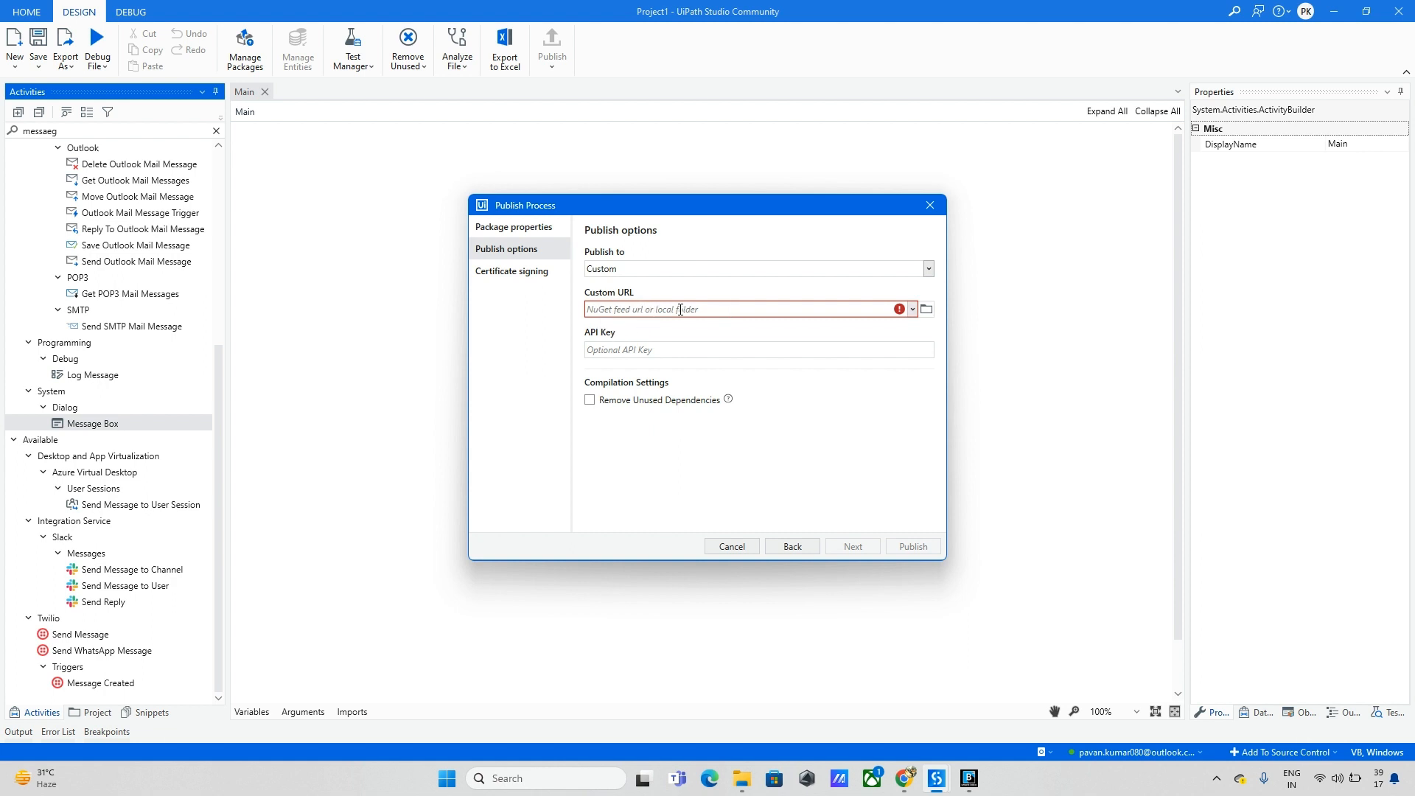
click(911, 309)
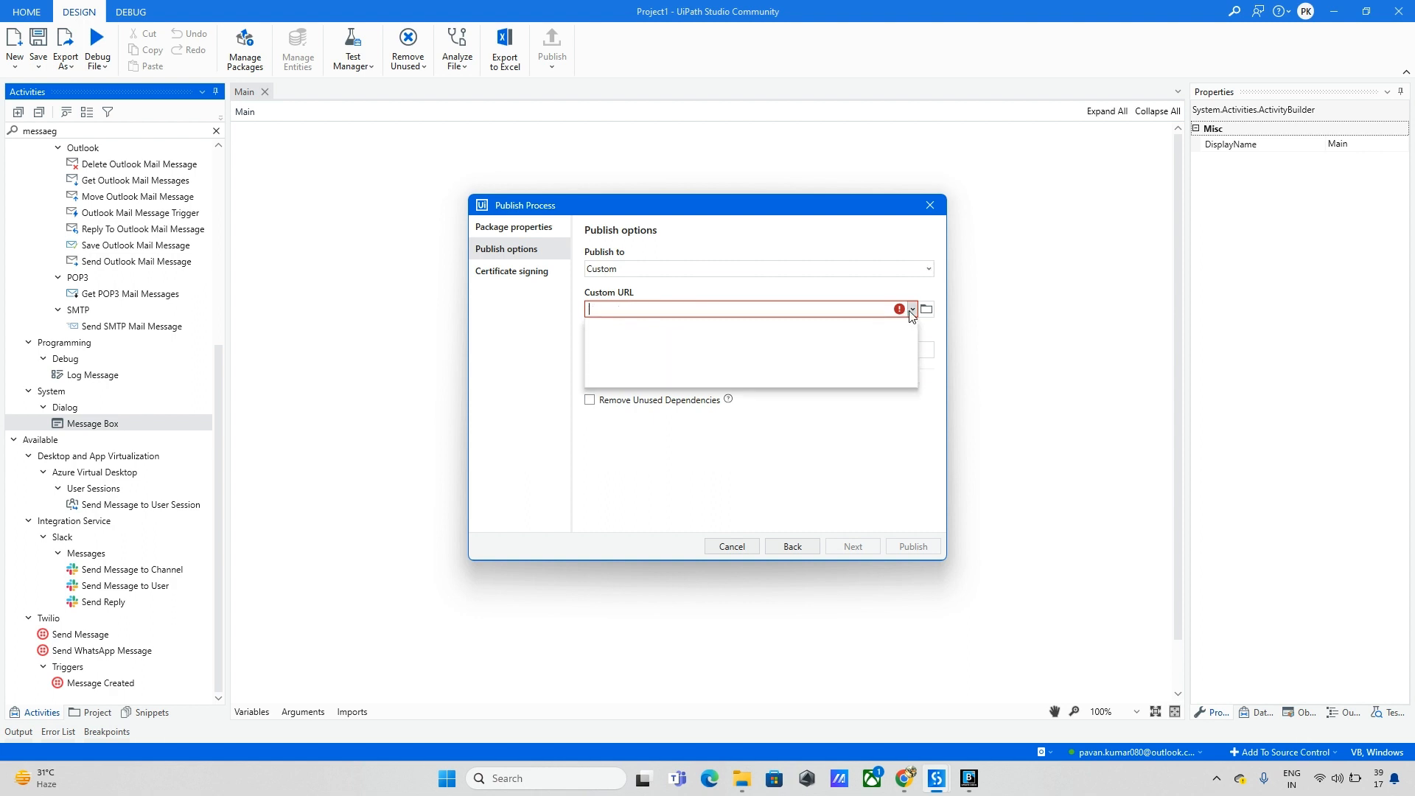
click(865, 428)
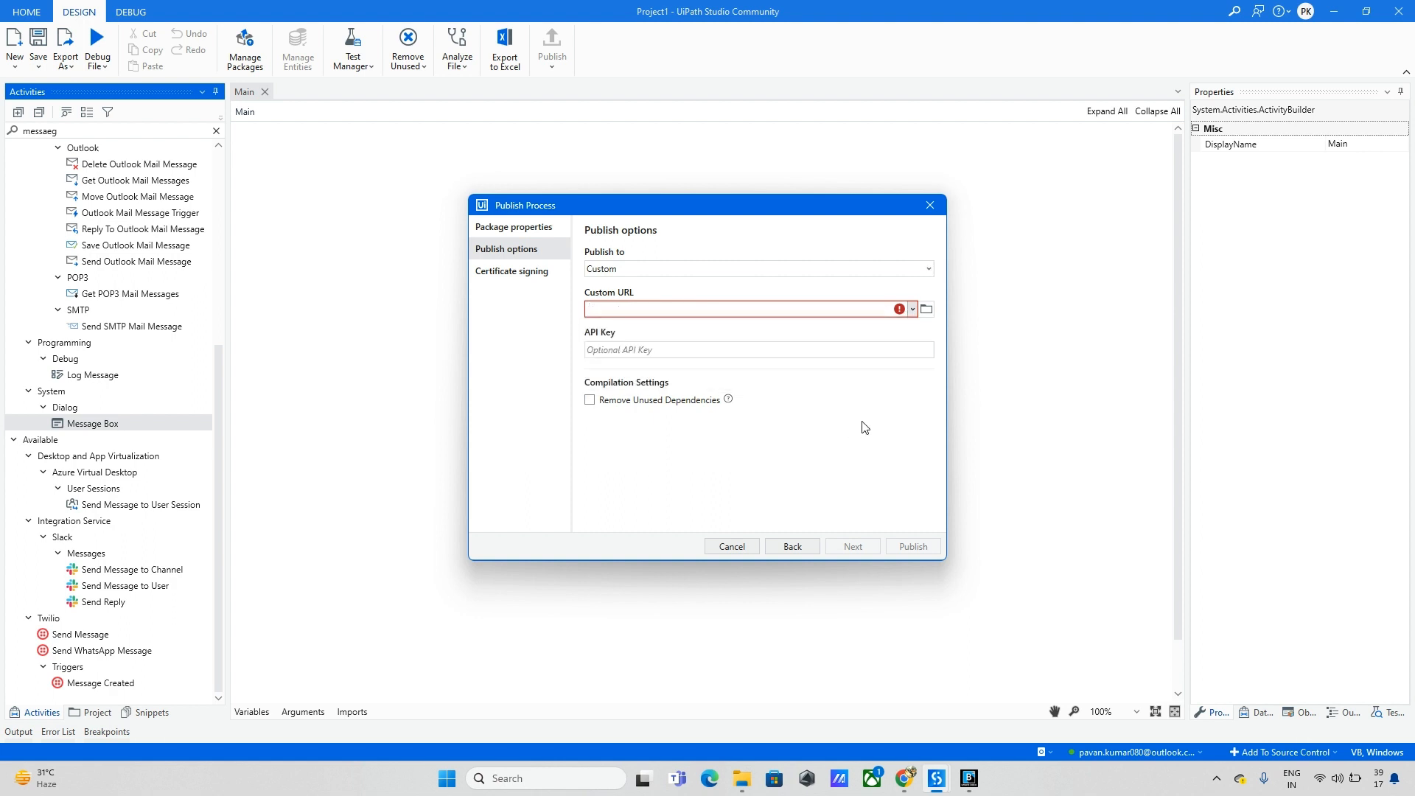
click(926, 311)
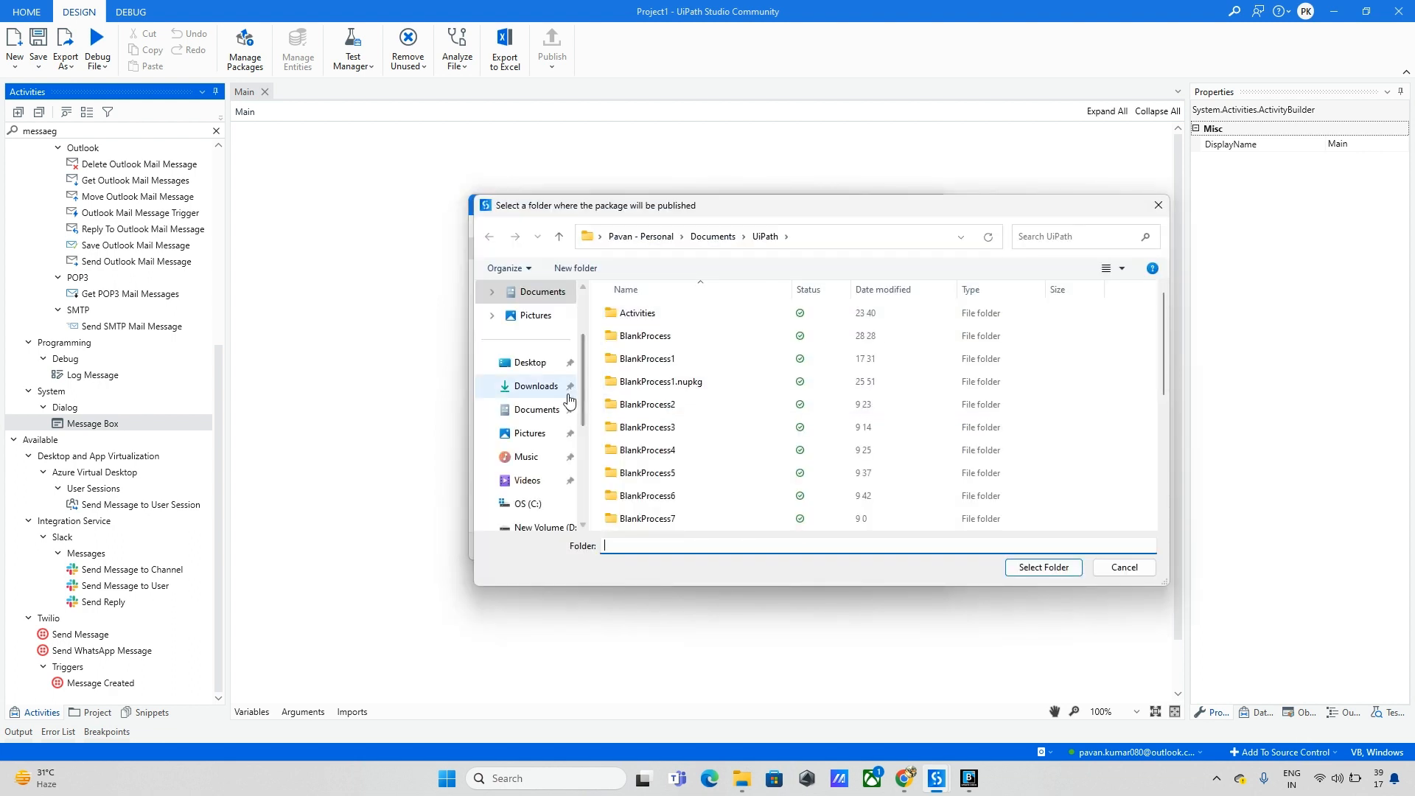
click(544, 419)
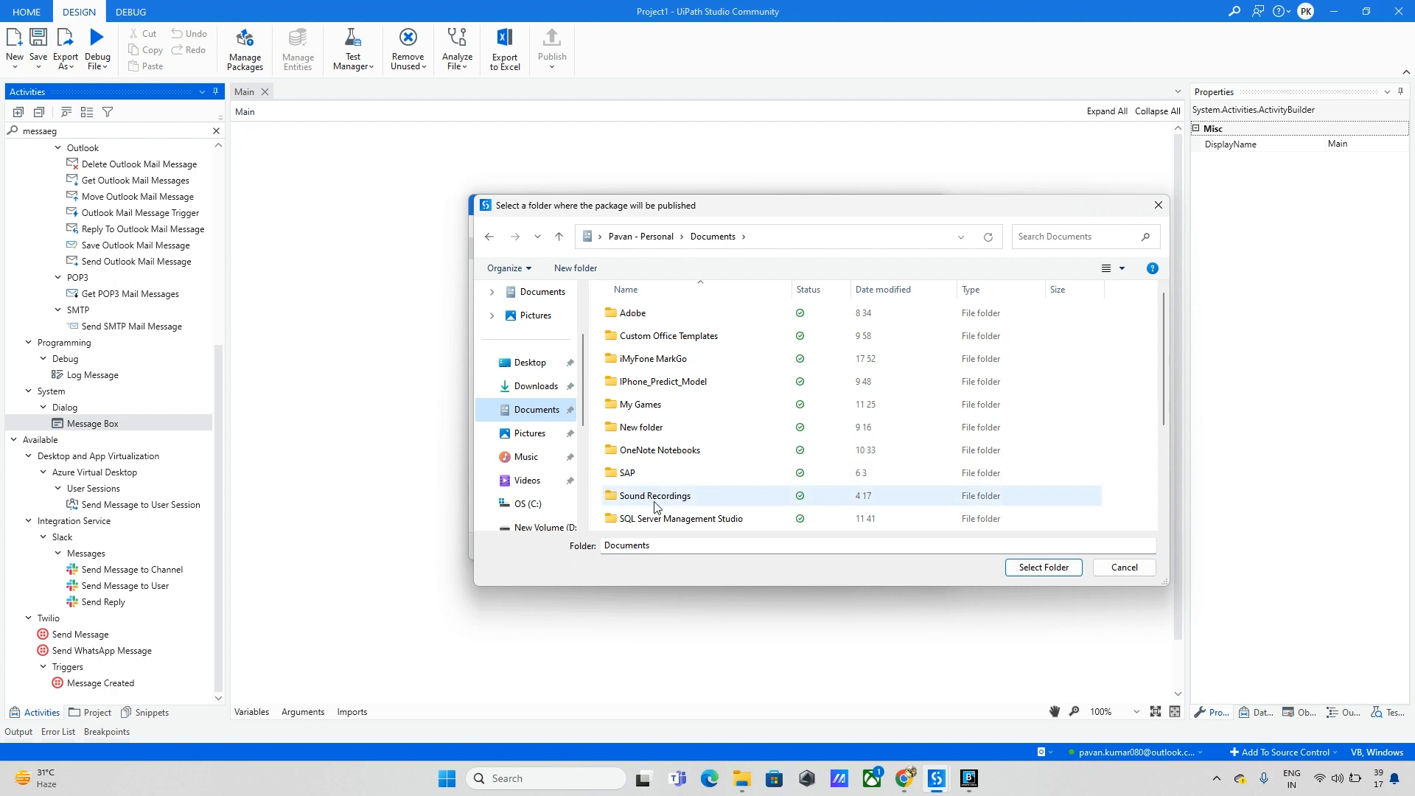
scroll(655, 507, down, 2)
scroll(656, 507, up, 2)
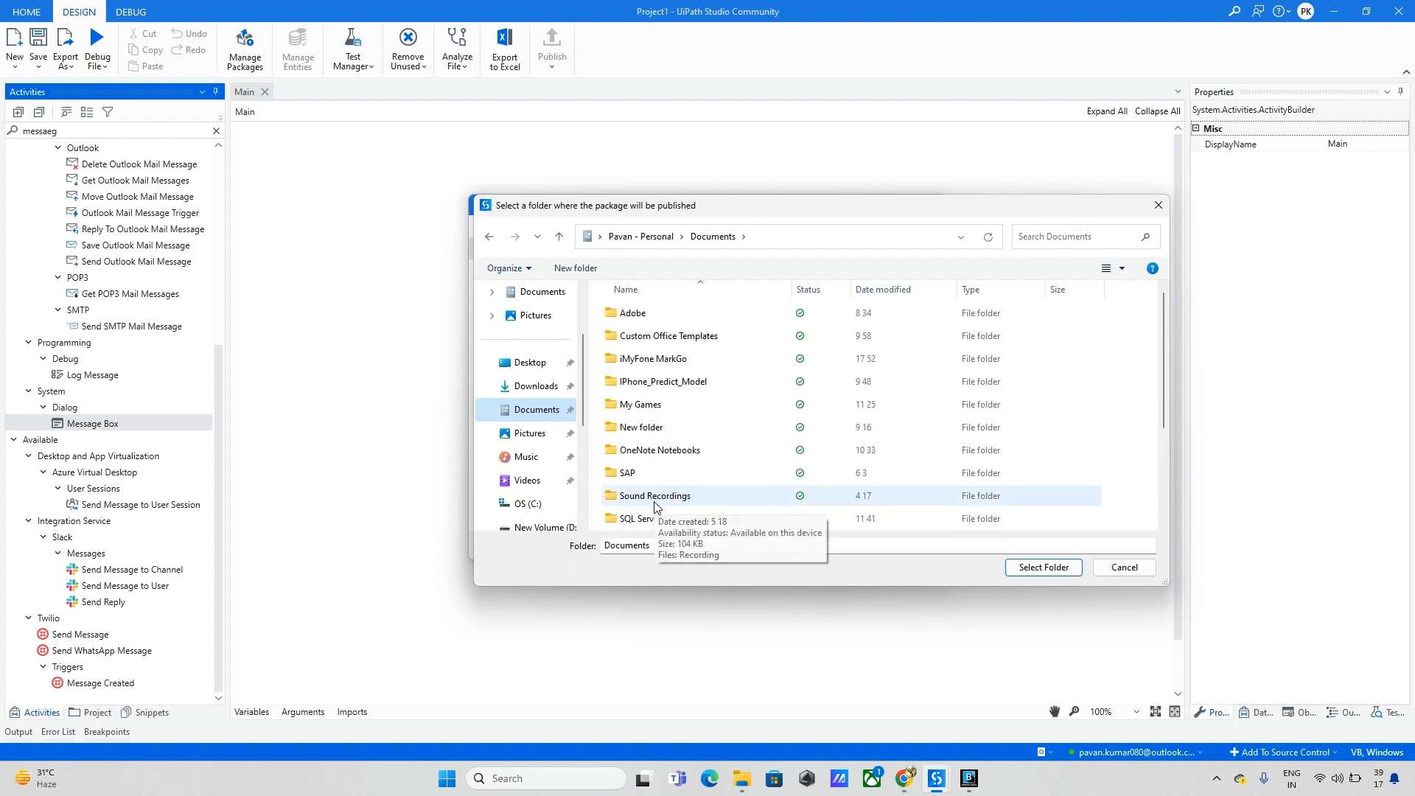
click(1036, 572)
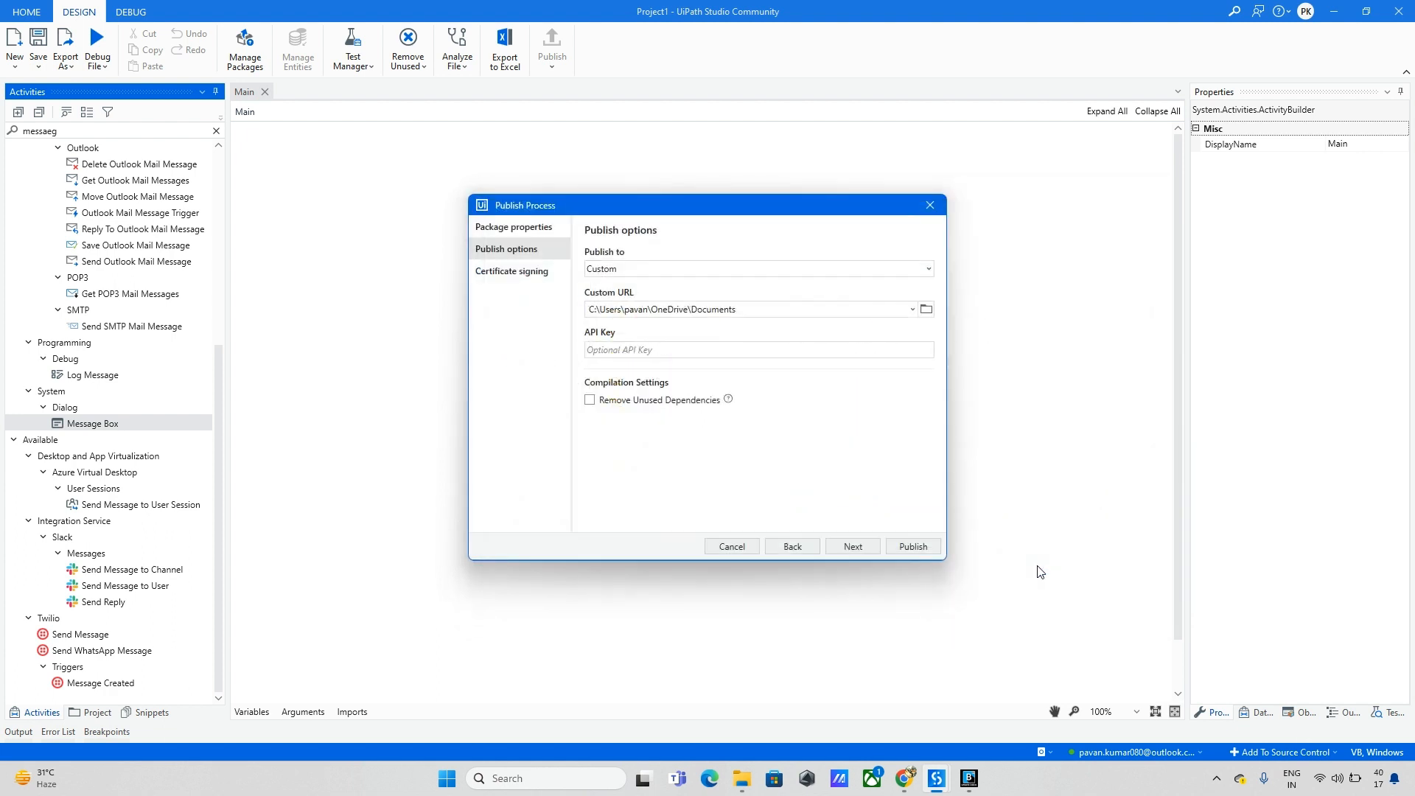
Step: Publish Test_Project version 1.0.2 to the Documents folder
click(872, 549)
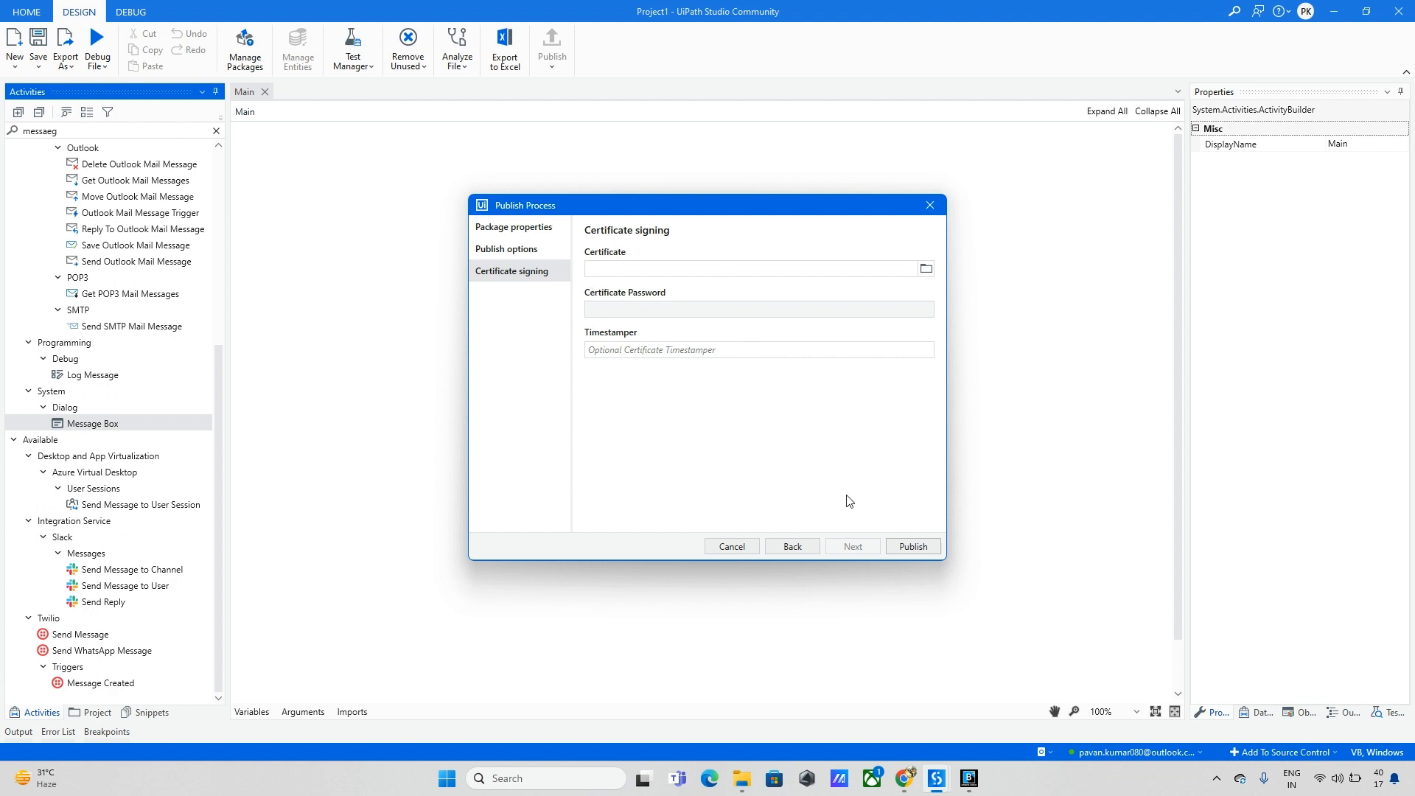
click(898, 545)
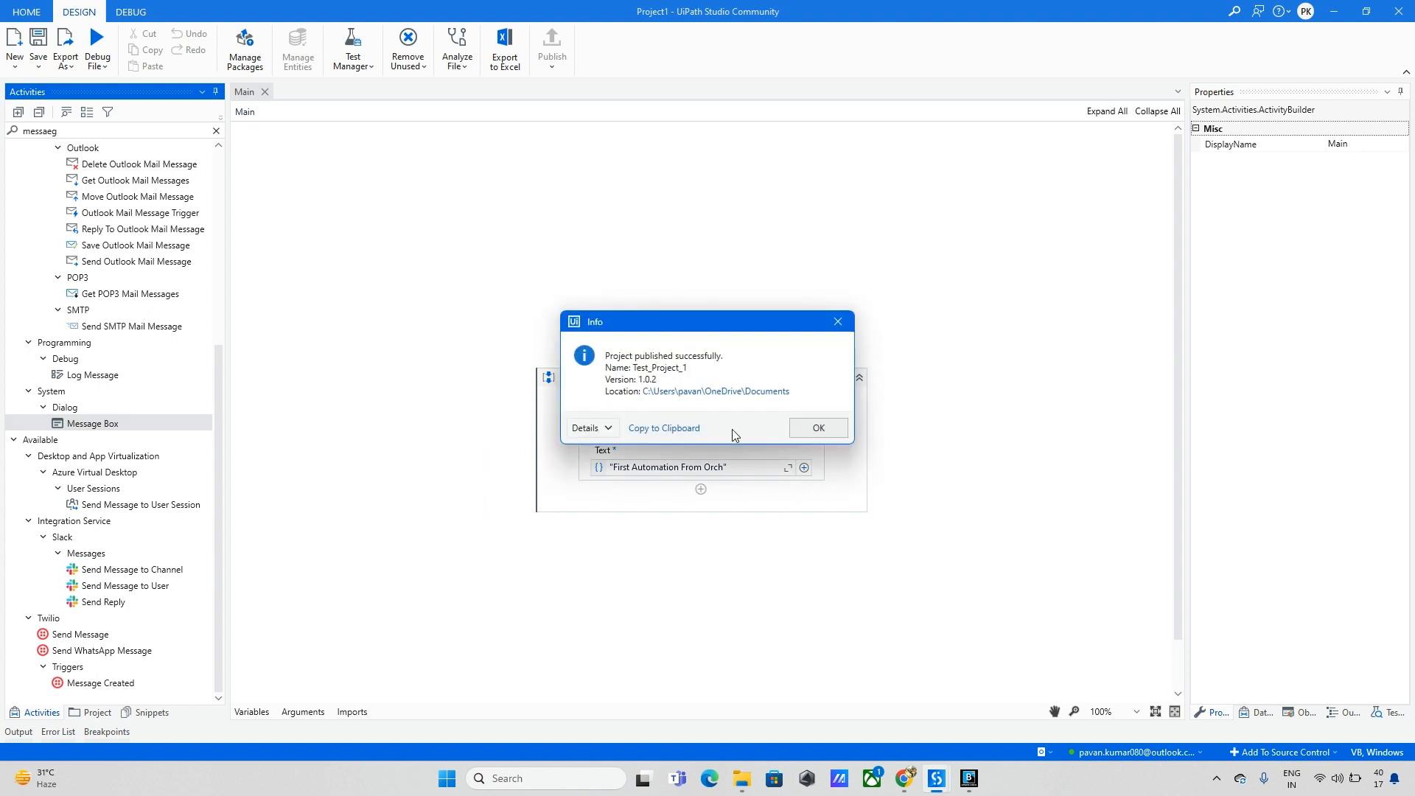
click(742, 779)
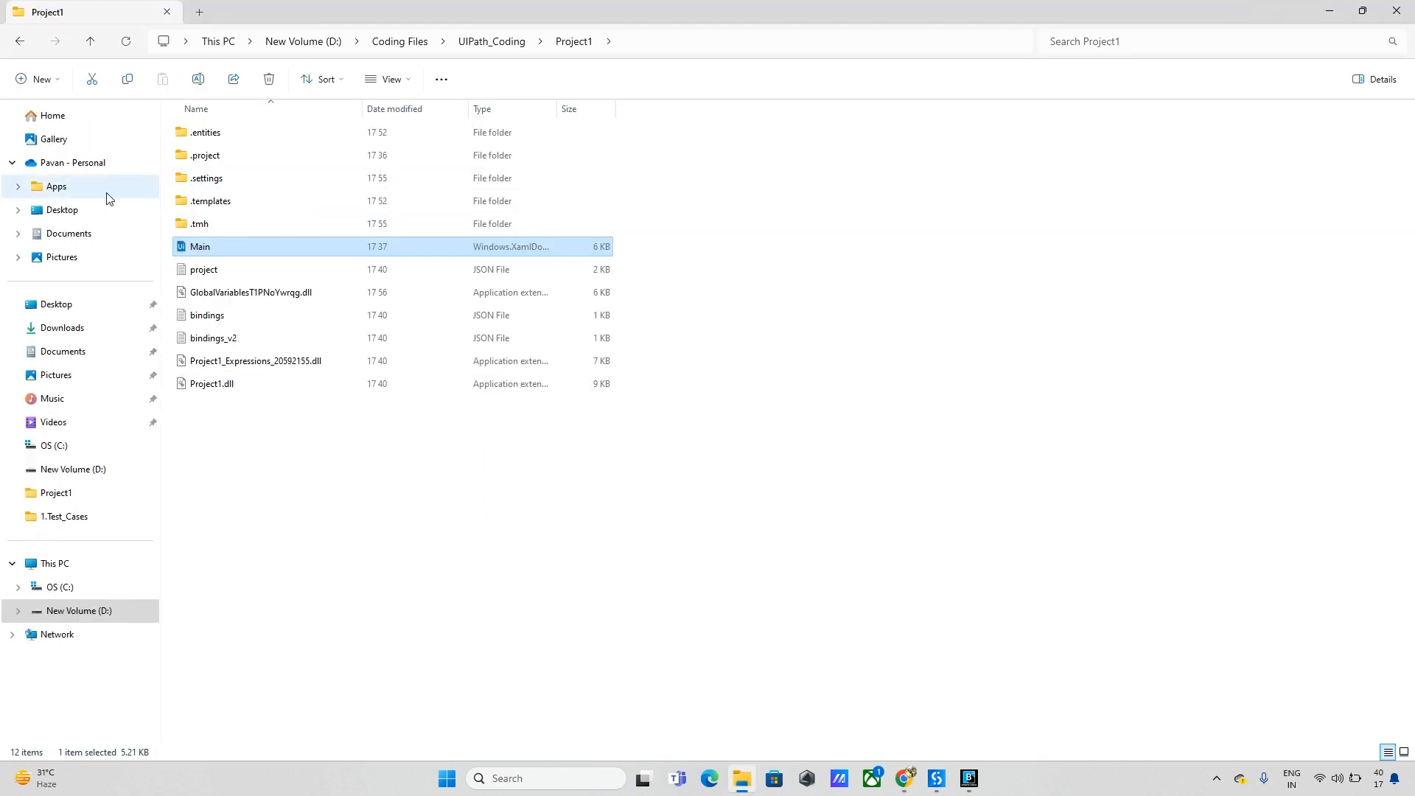
Step: Locate Test_Project_1.1.0.2.nupkg in Documents, then switch back to Orchestrator in Chrome
click(59, 352)
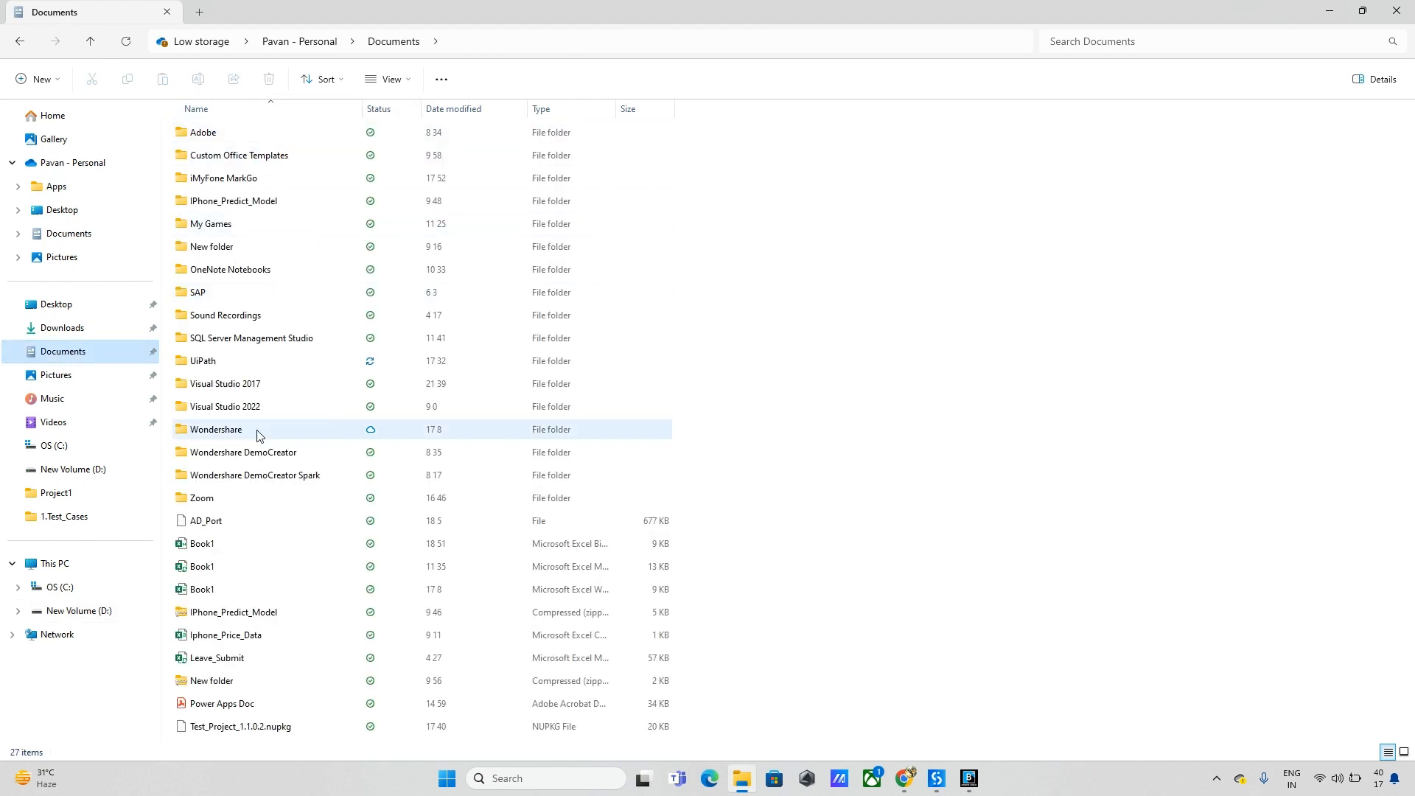
click(233, 726)
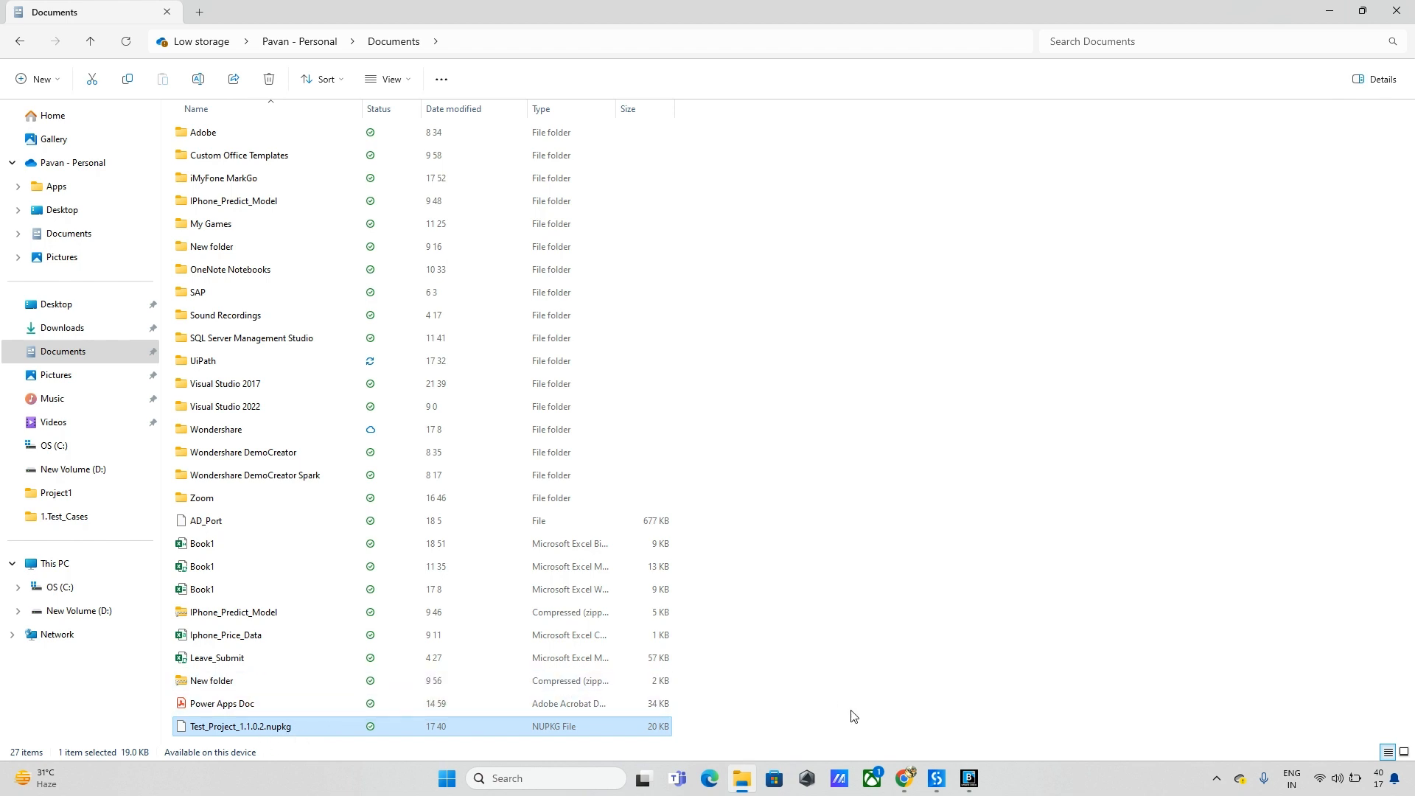
click(870, 715)
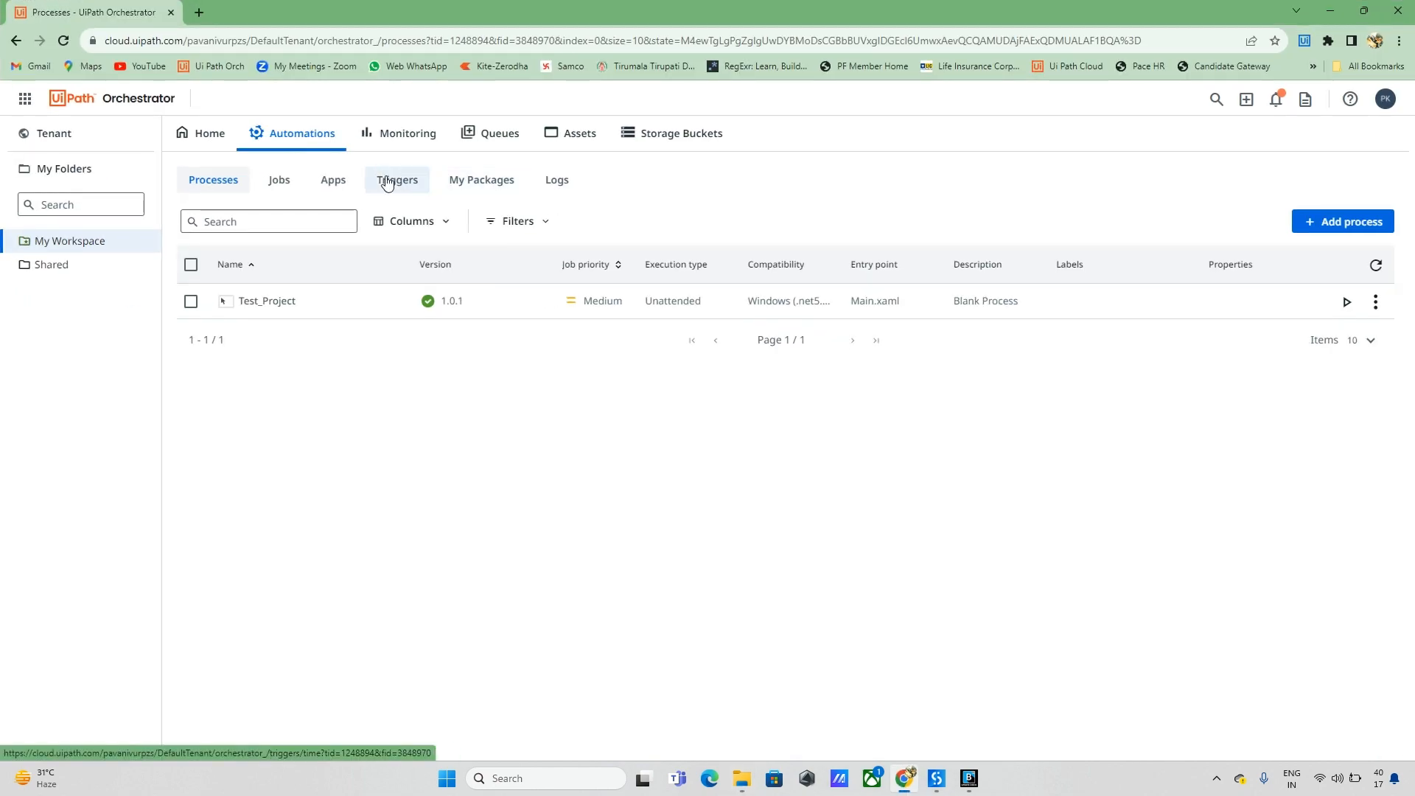
Step: Switch to Tenant administration and open its Packages tab, which lists no packages
key(ctrl+super+Right)
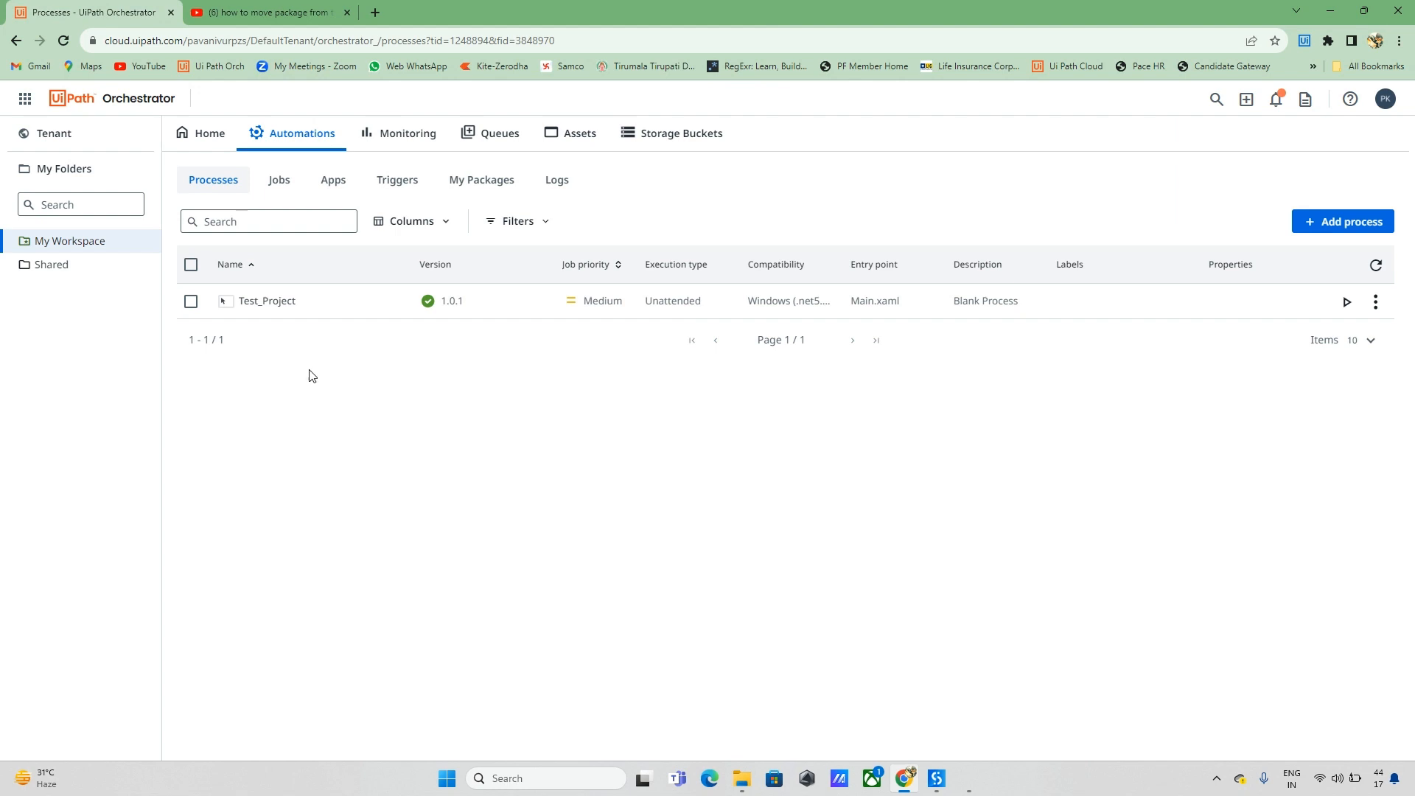
click(69, 144)
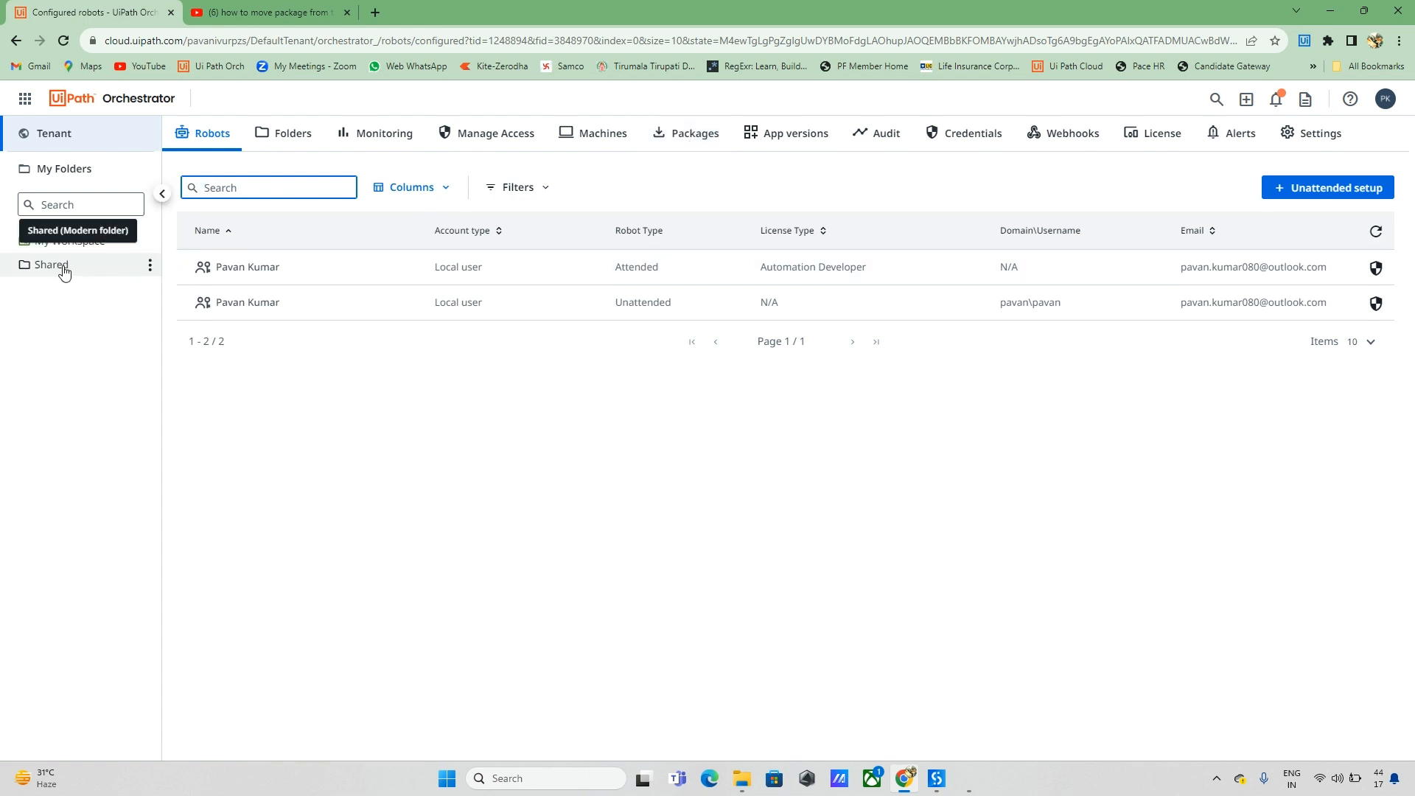
click(674, 142)
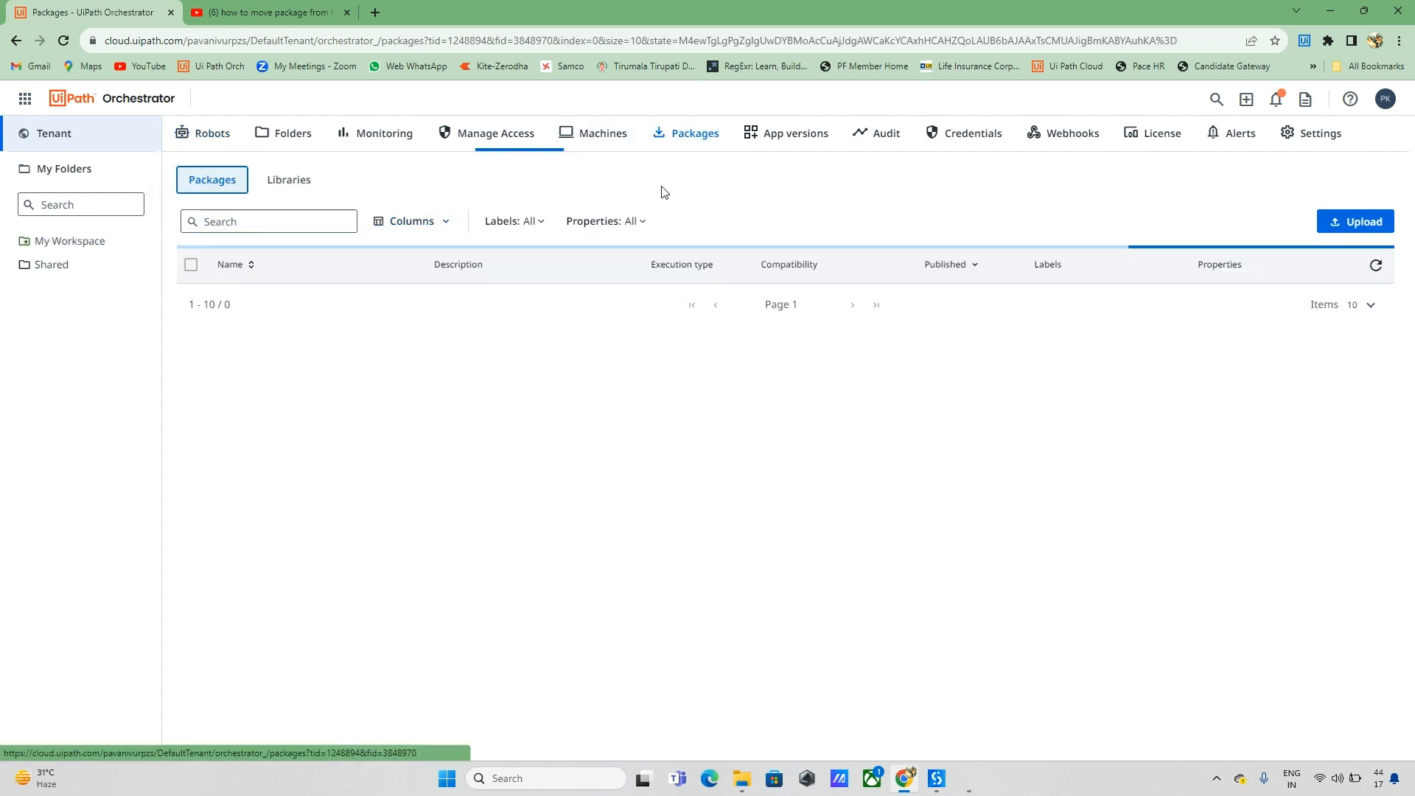
Step: Upload Test_Project_1.1.0.2.nupkg to the tenant Packages with the upgradeable-processes check ticked
click(1360, 221)
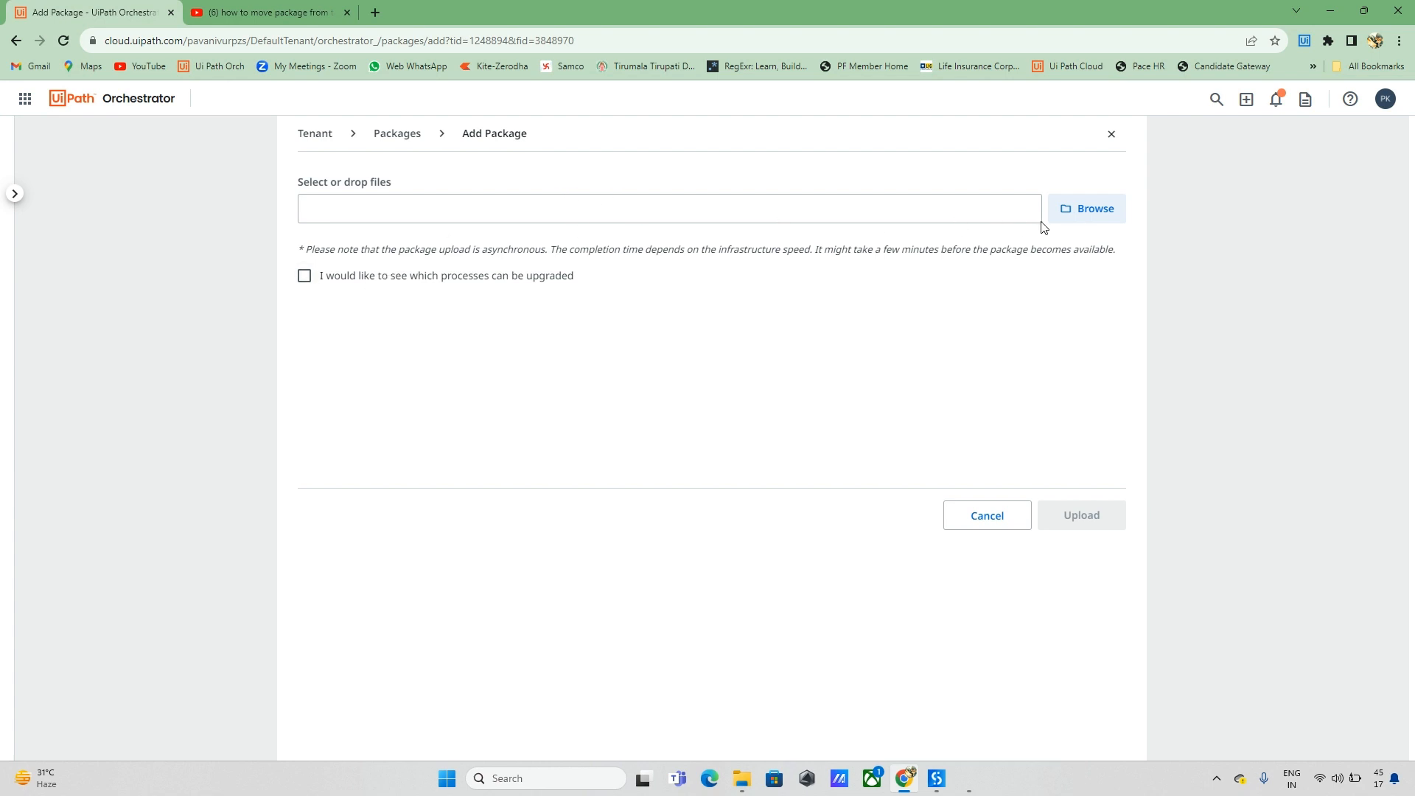
click(741, 778)
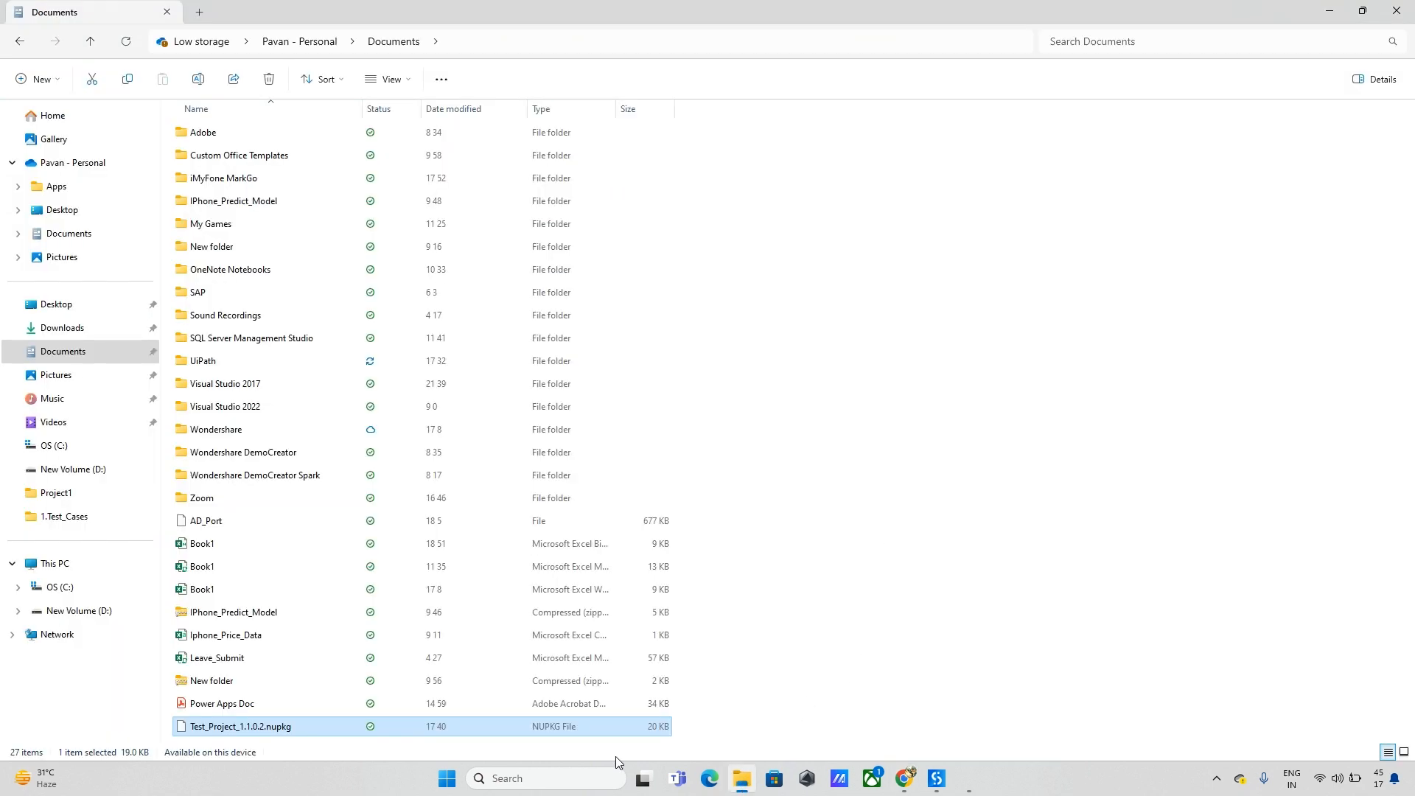
drag(331, 723, 527, 218)
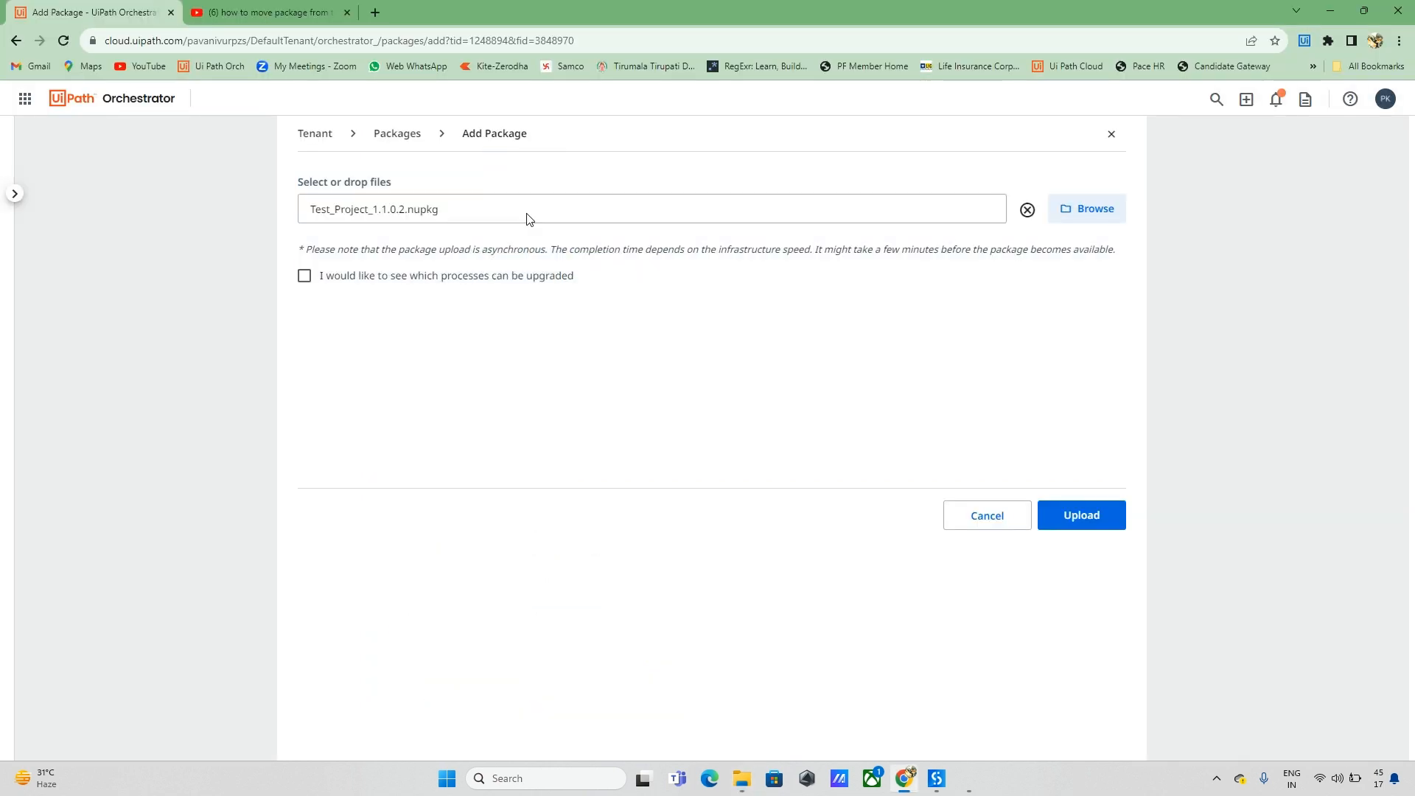
click(303, 278)
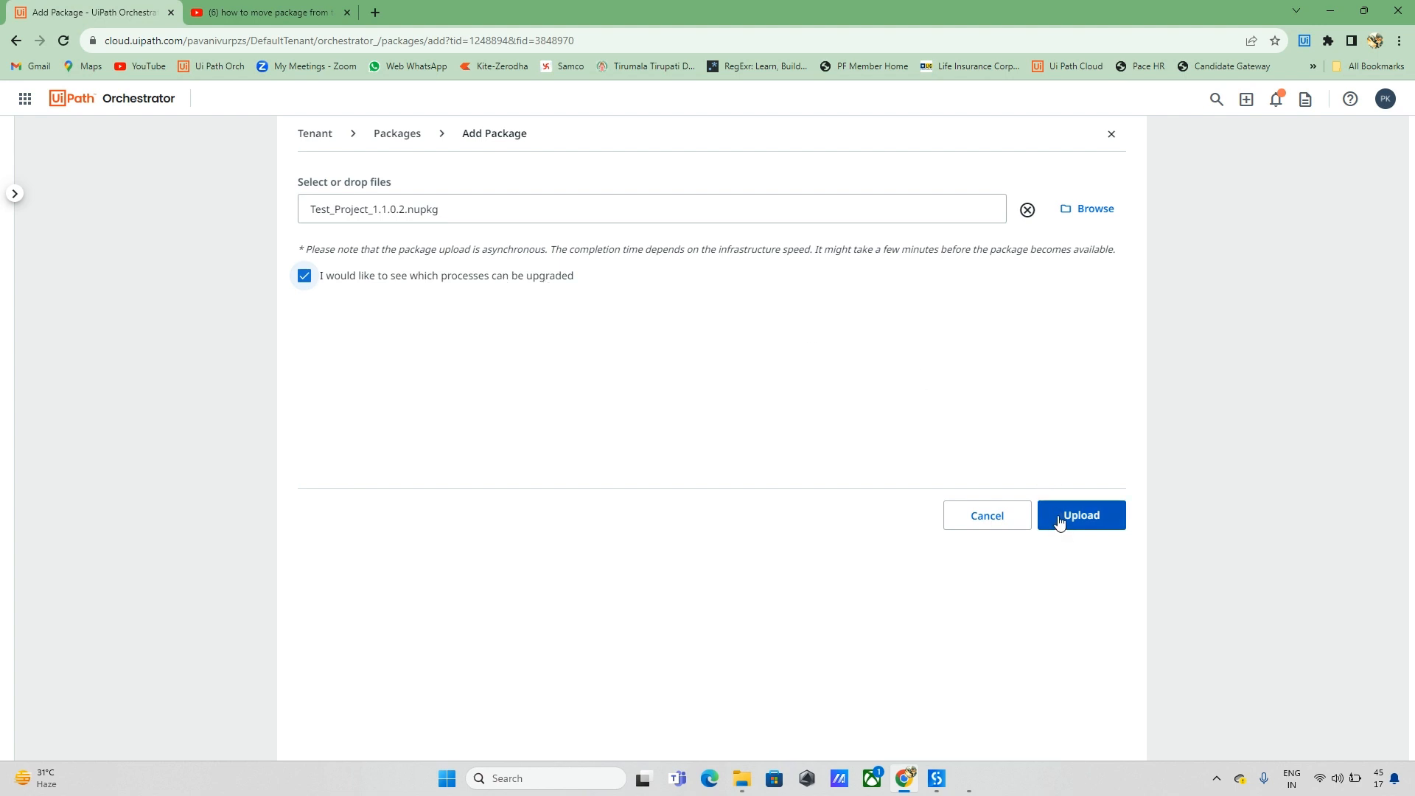
click(1093, 518)
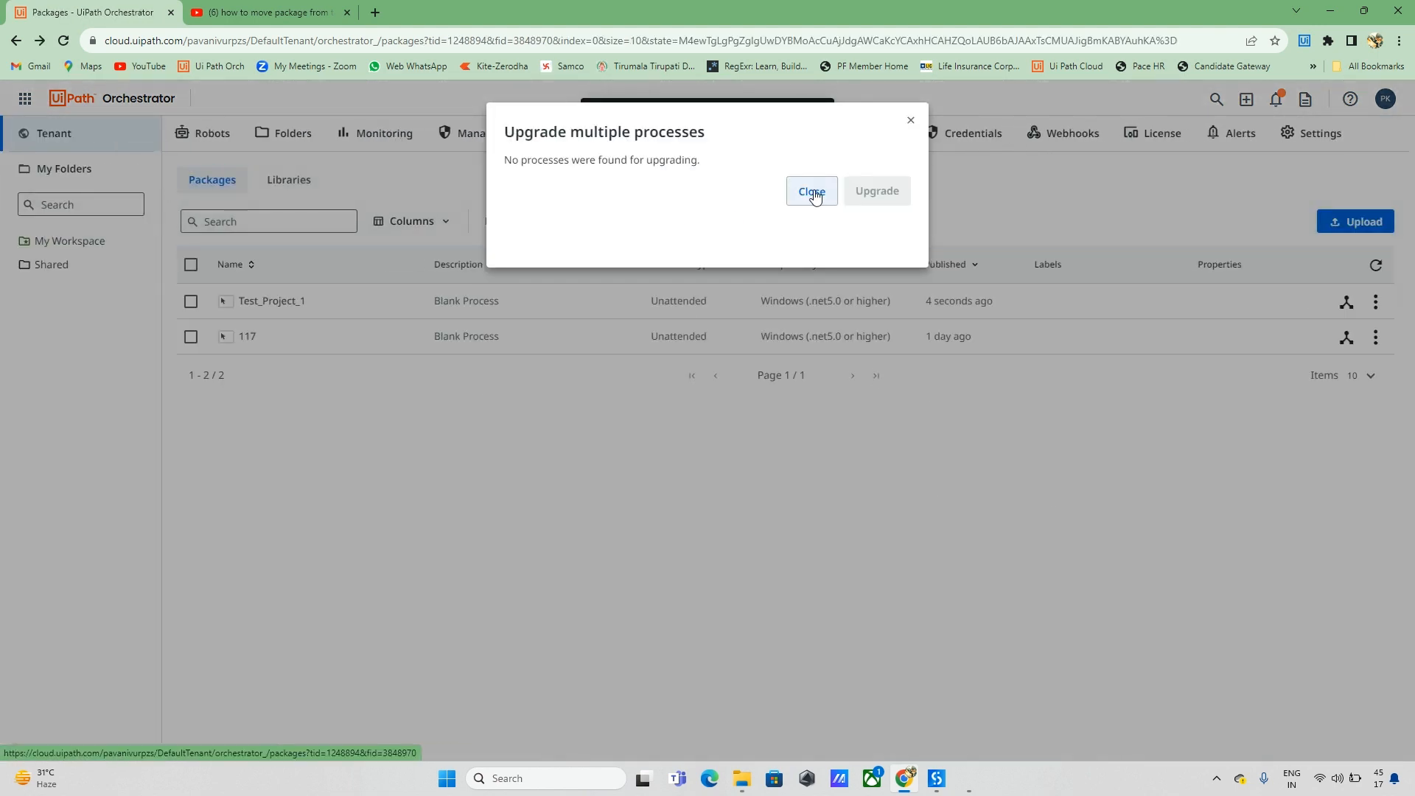
click(811, 193)
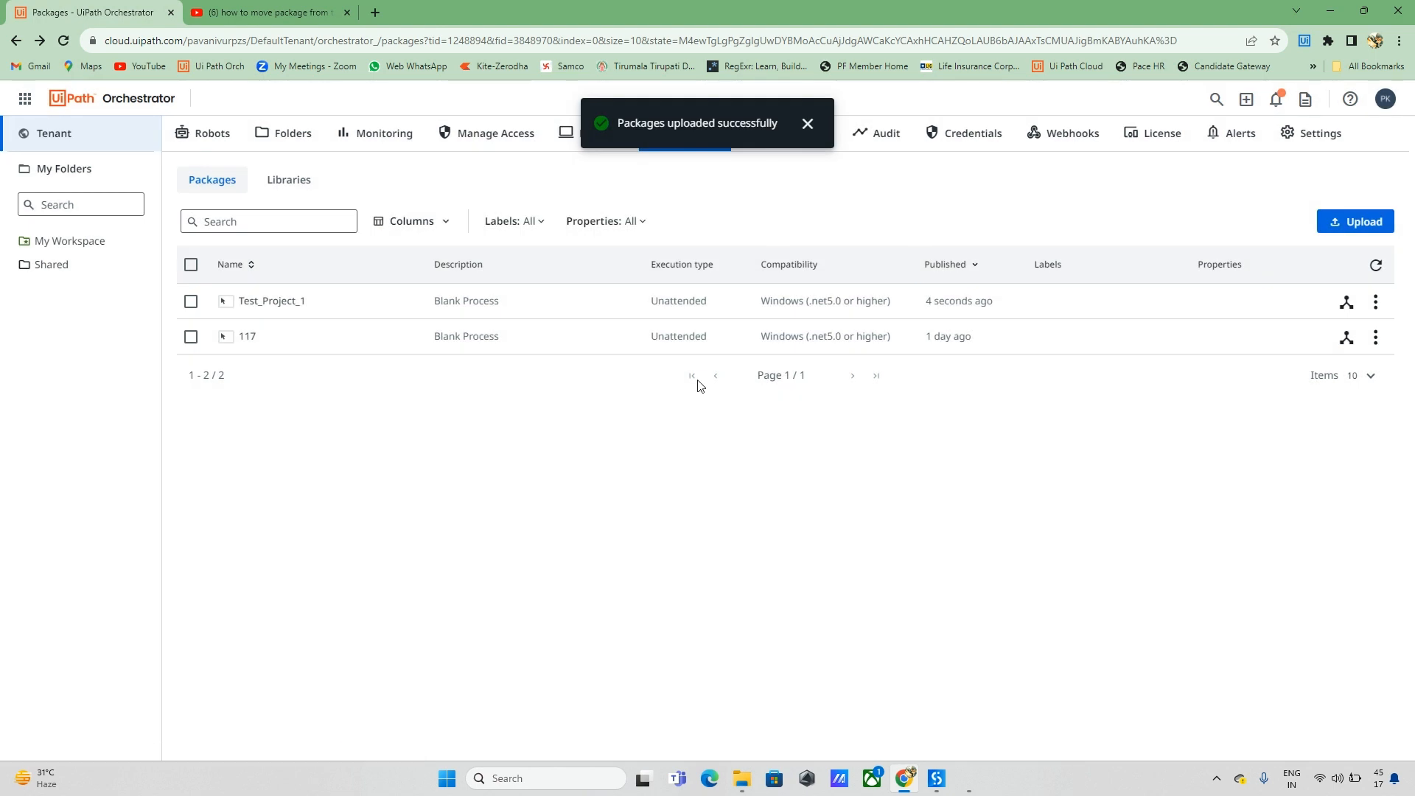
click(807, 123)
drag(304, 302, 231, 314)
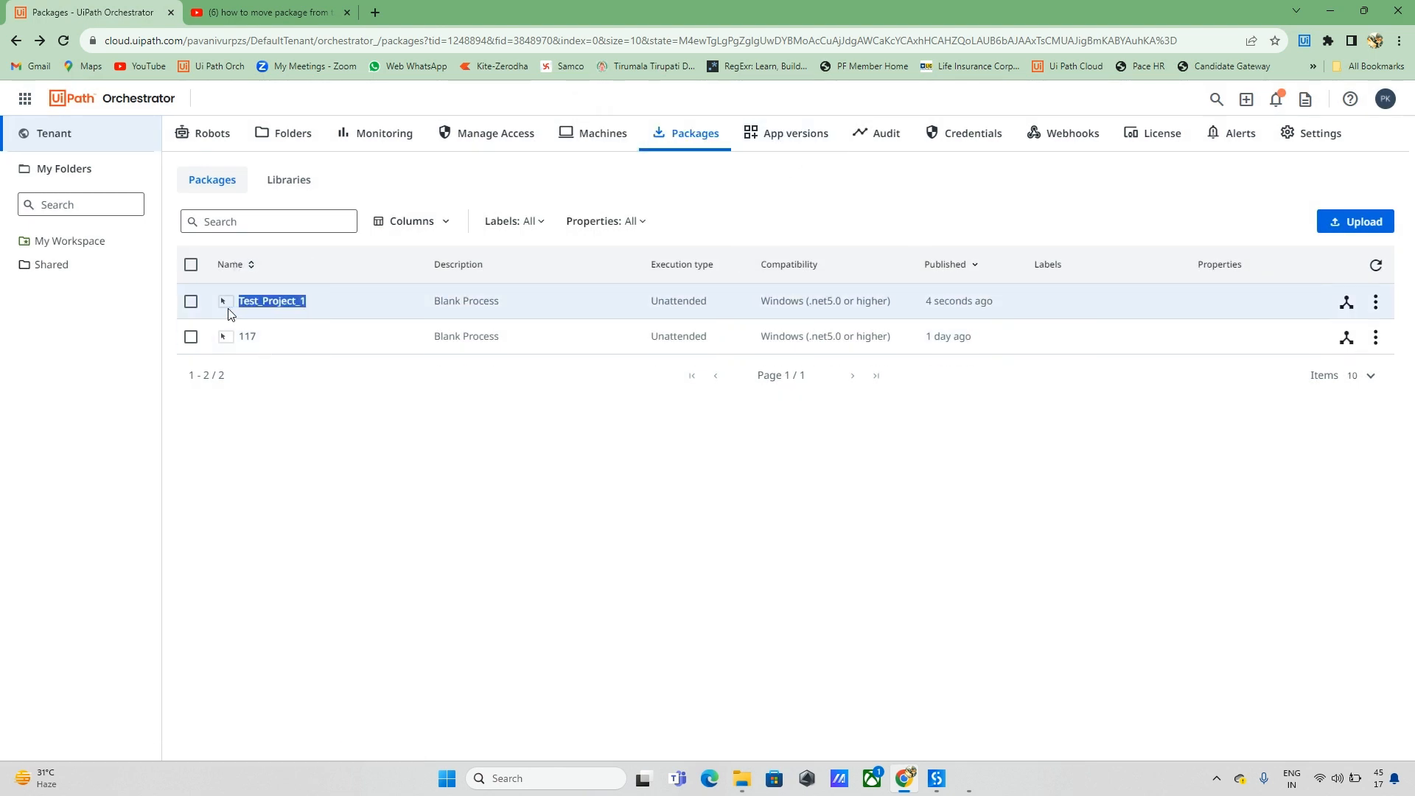
Step: In the Shared folder's Processes, add a new process from the Test_Project_1 package
click(311, 311)
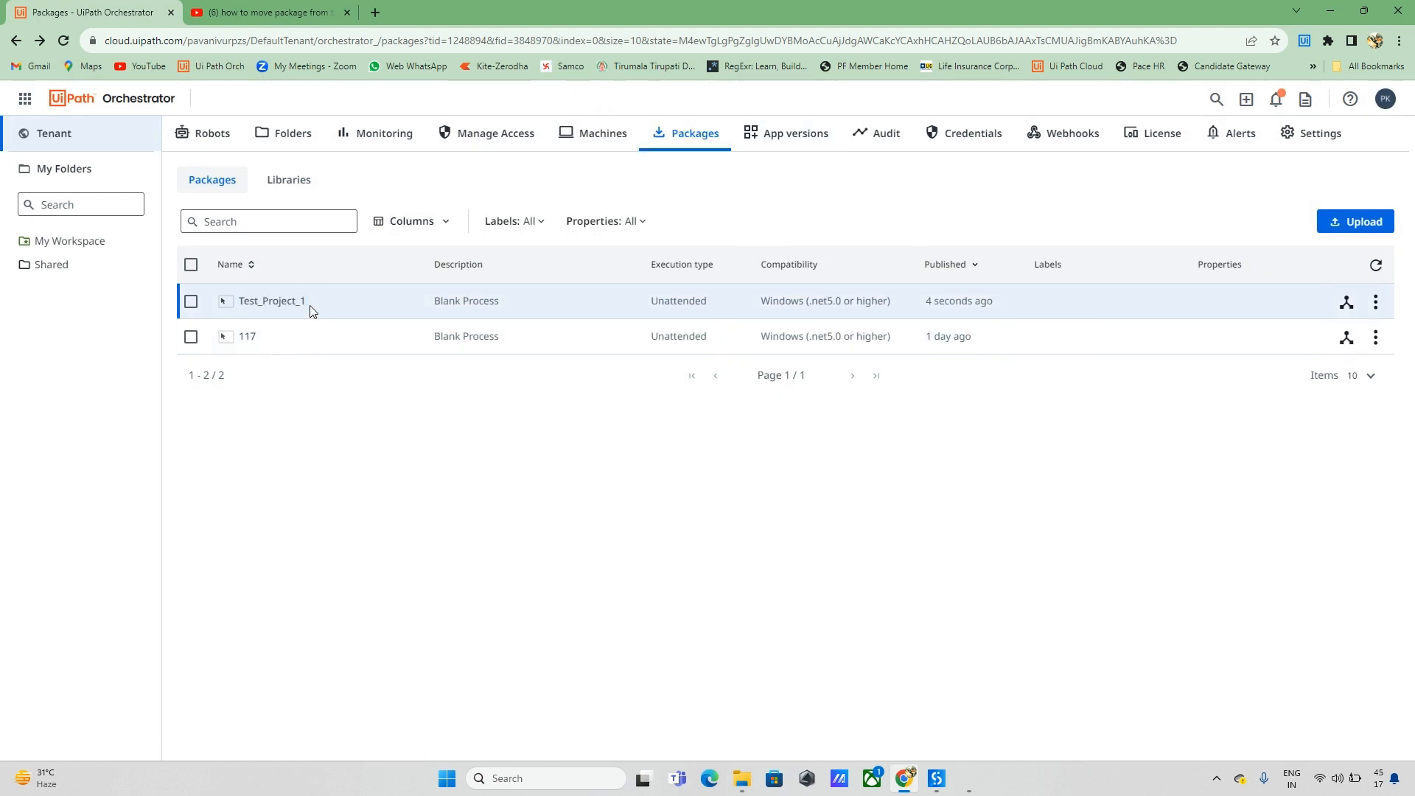
click(60, 274)
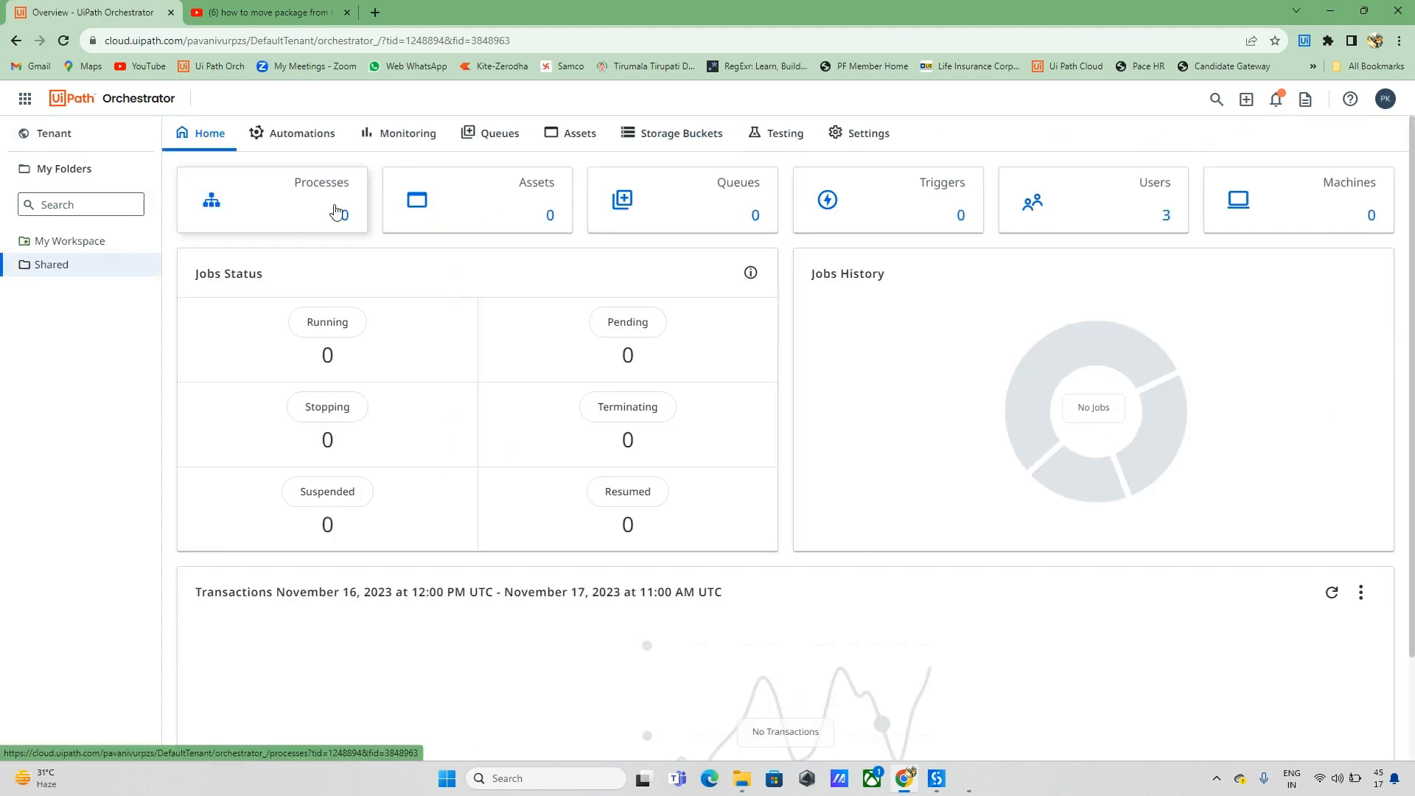
click(286, 214)
click(1319, 227)
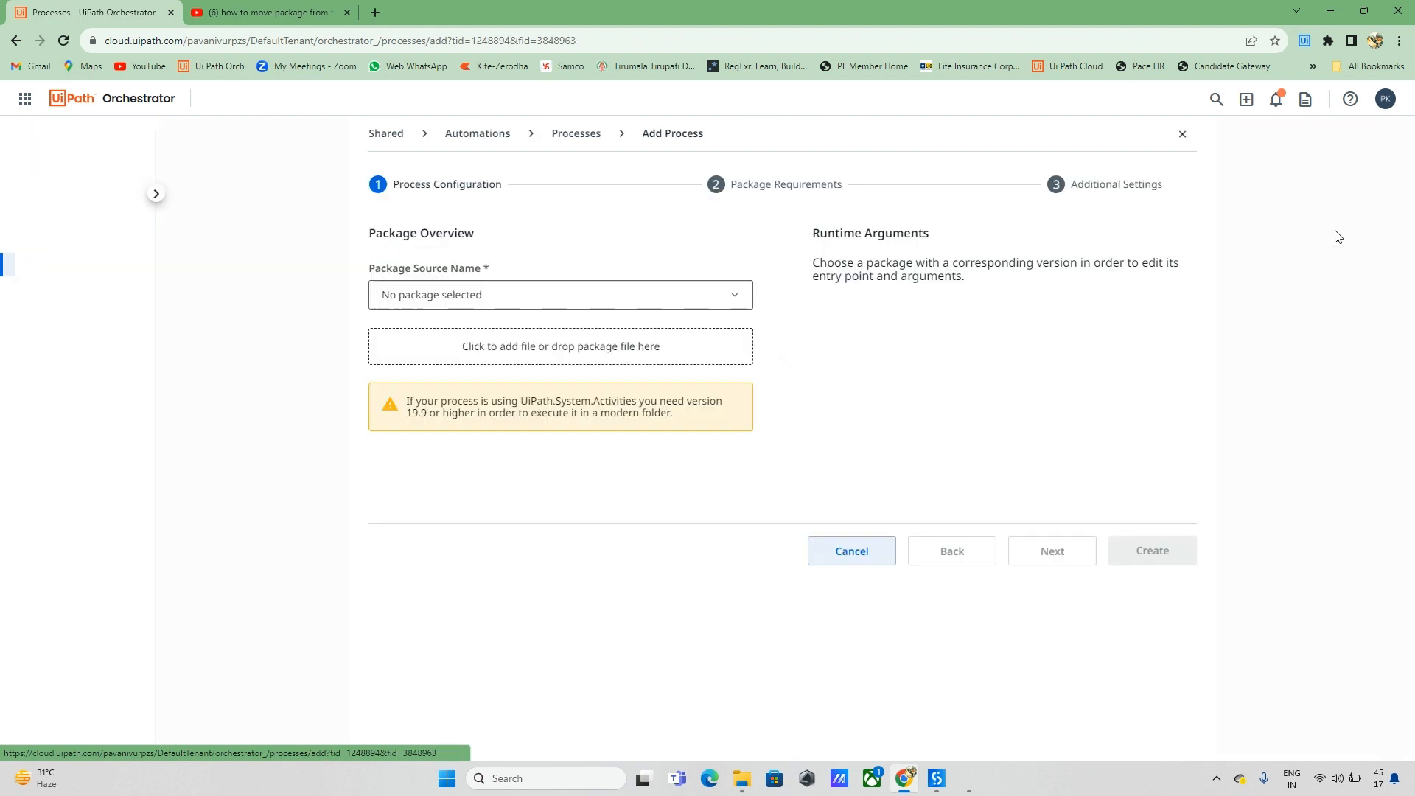
click(664, 294)
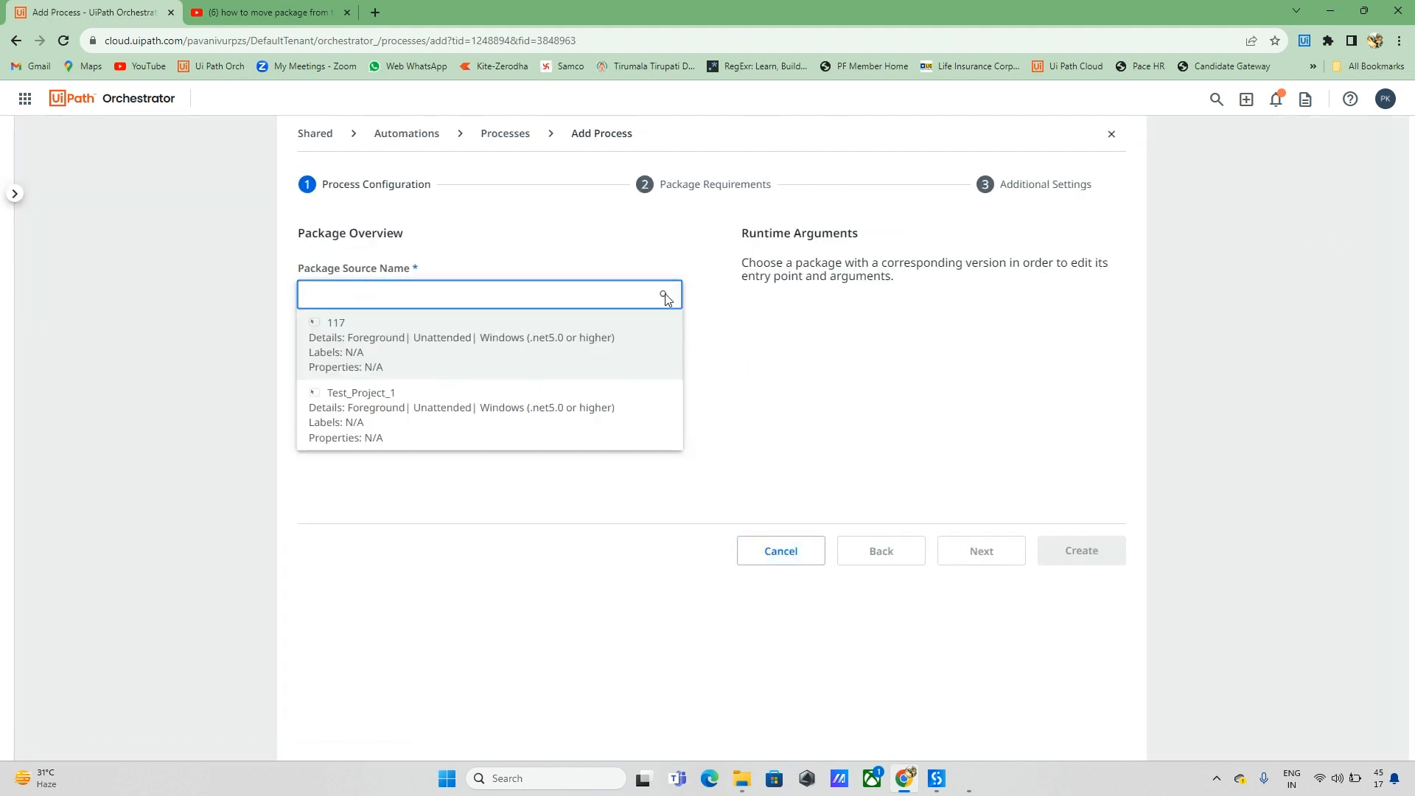
click(359, 418)
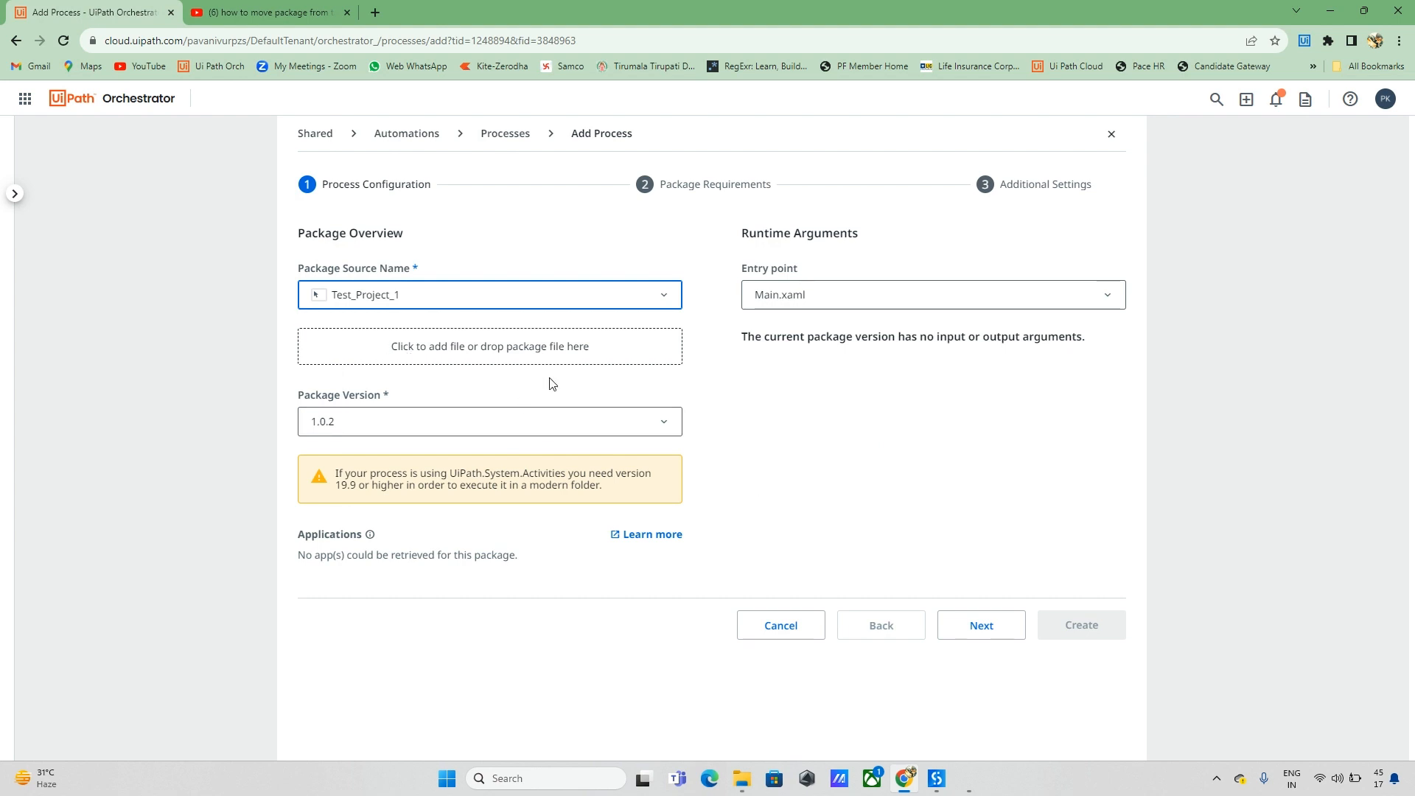
Step: Give the process display name 'TEst', create it, and go back to My Workspace
click(981, 622)
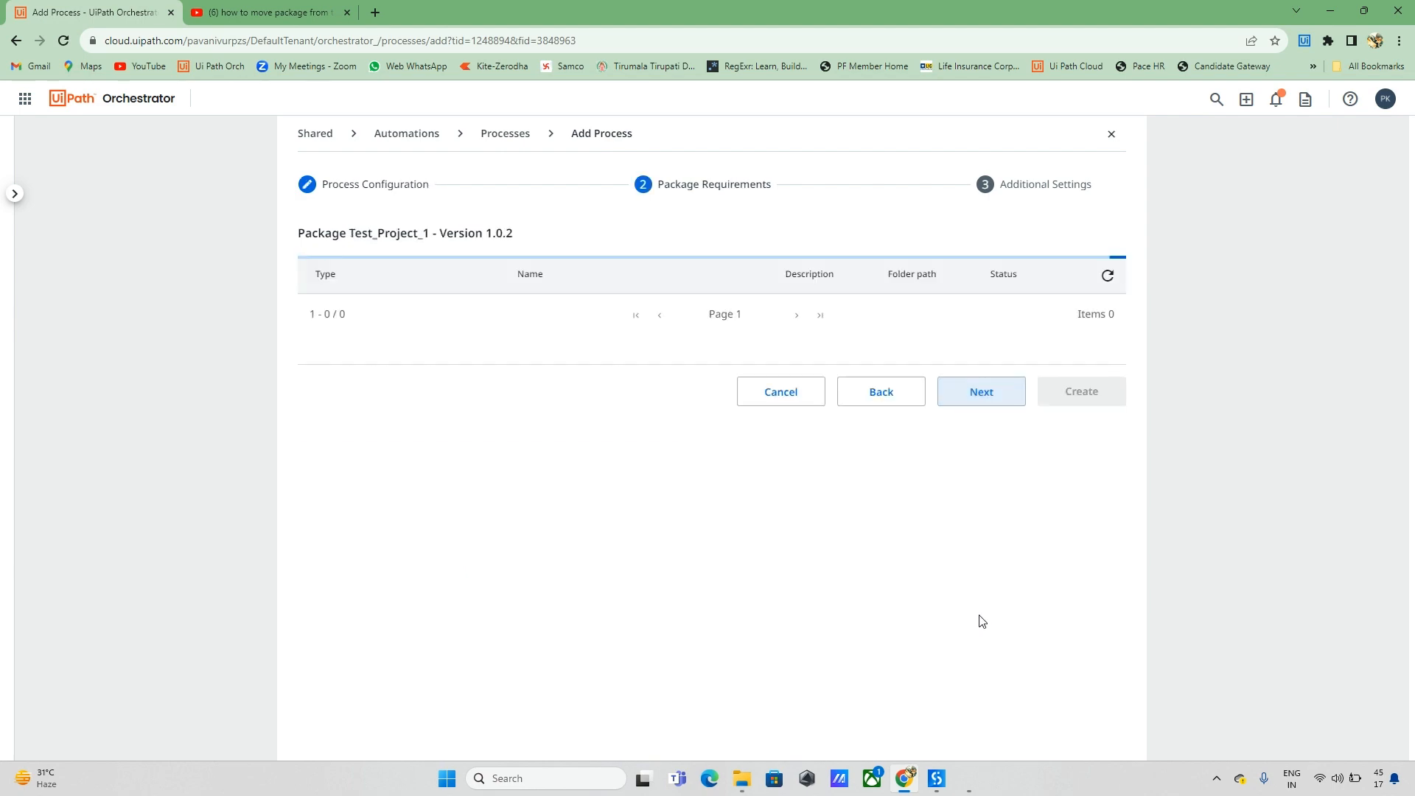
click(987, 549)
scroll(882, 581, down, 1)
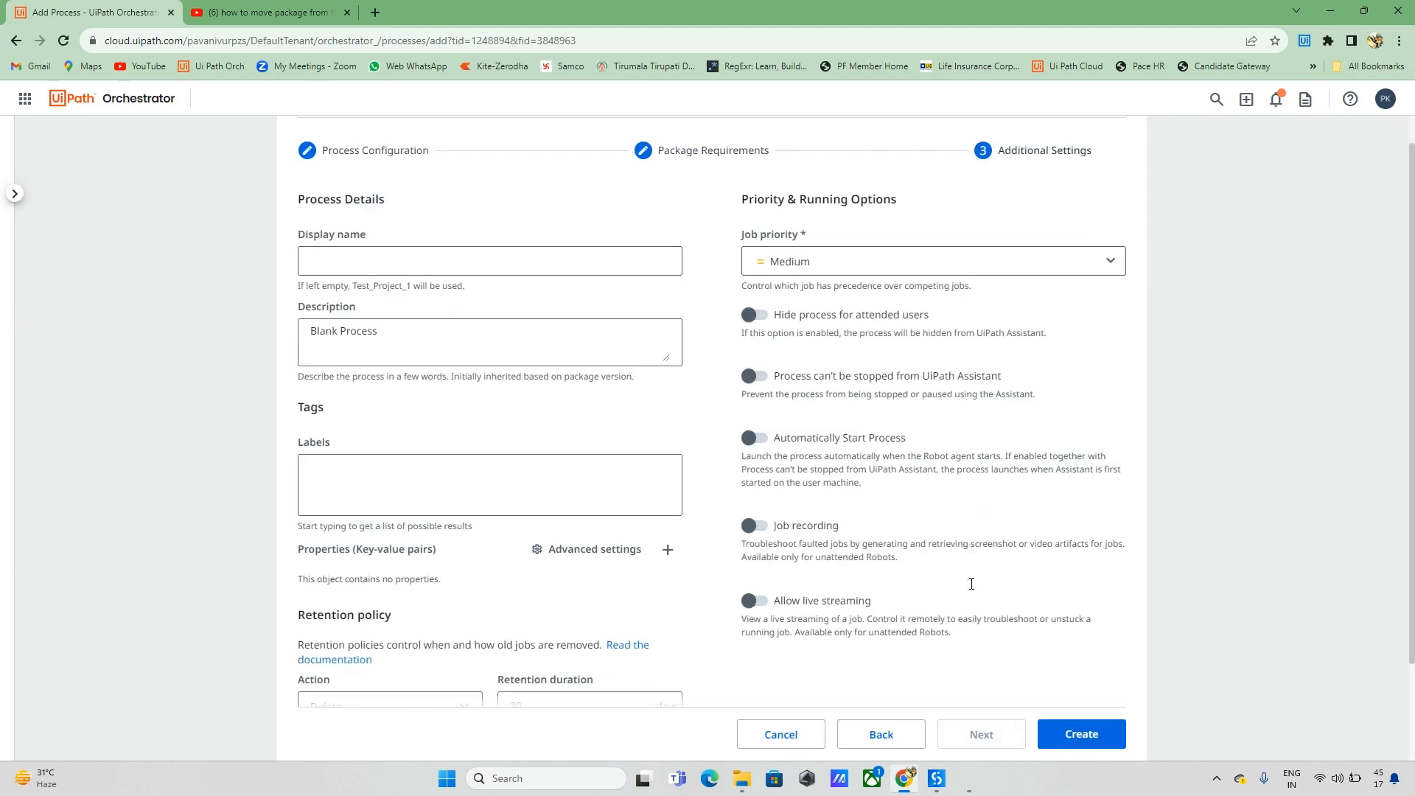
scroll(958, 587, up, 1)
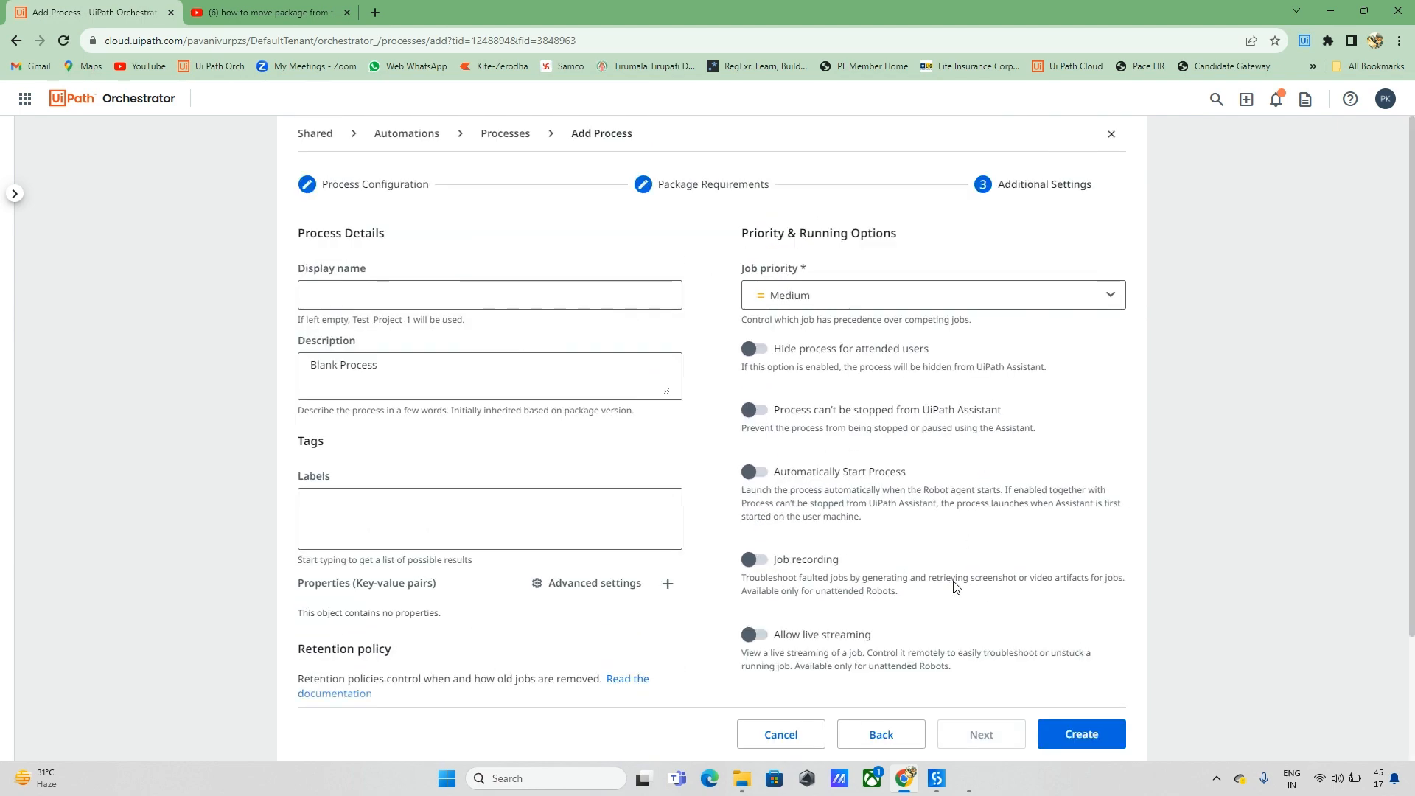
click(557, 288)
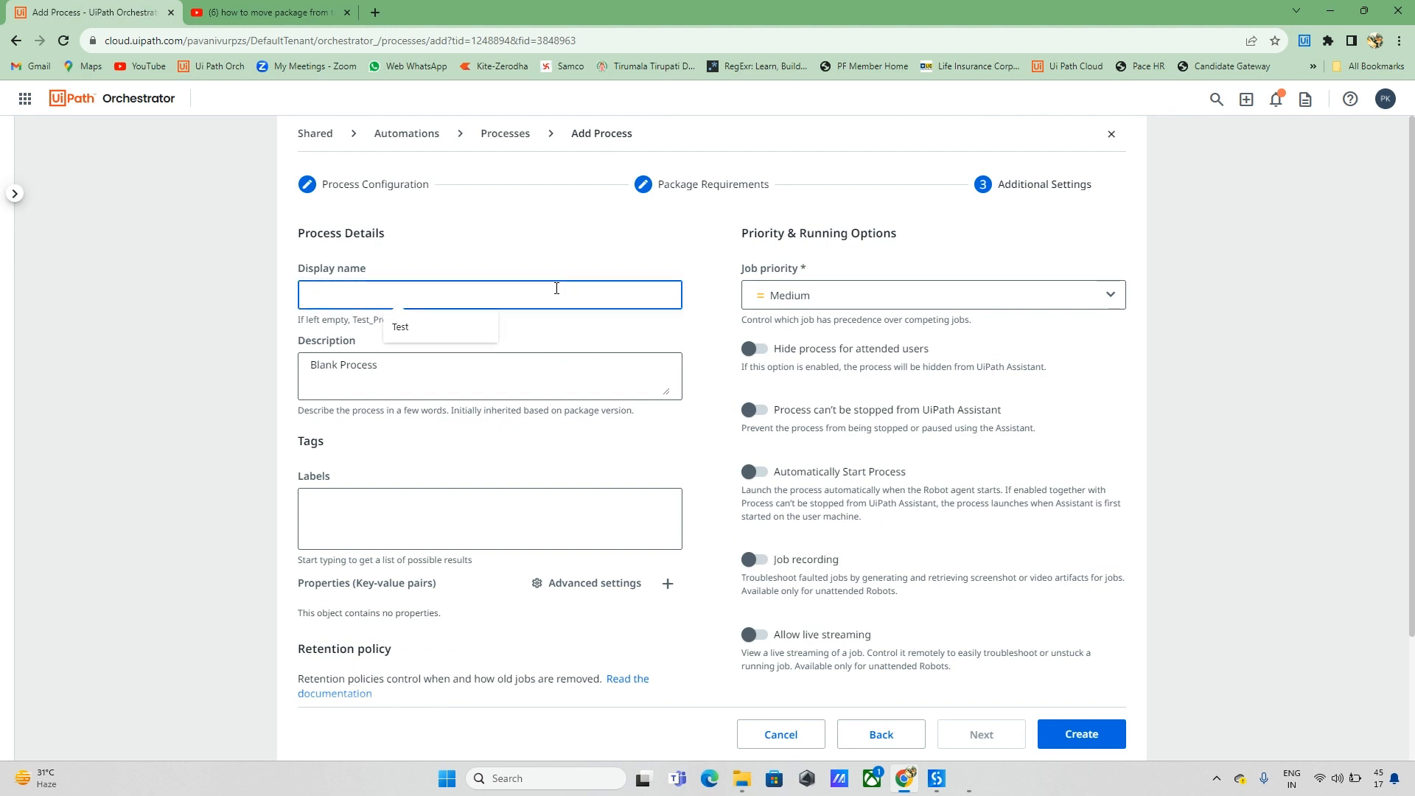
text(TEst)
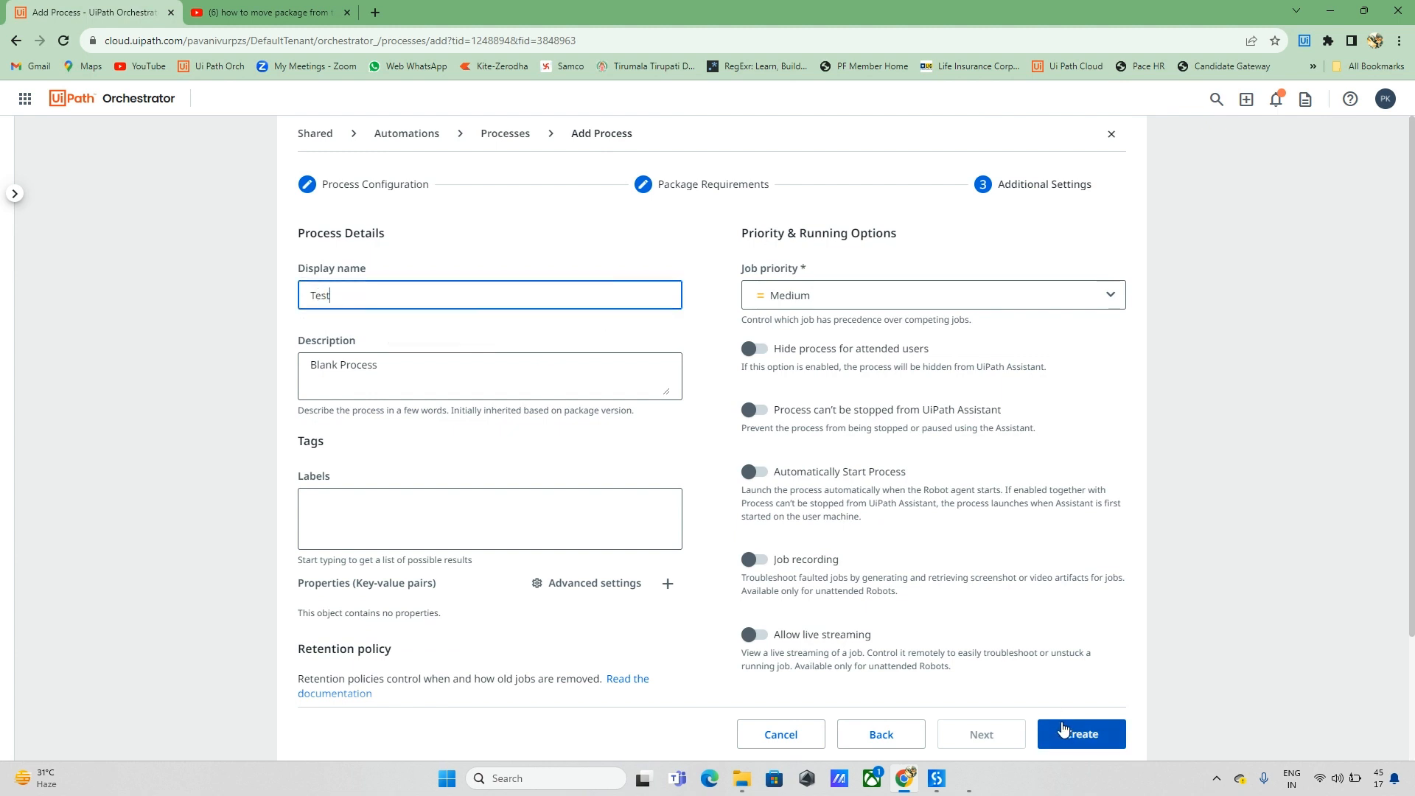
click(1065, 727)
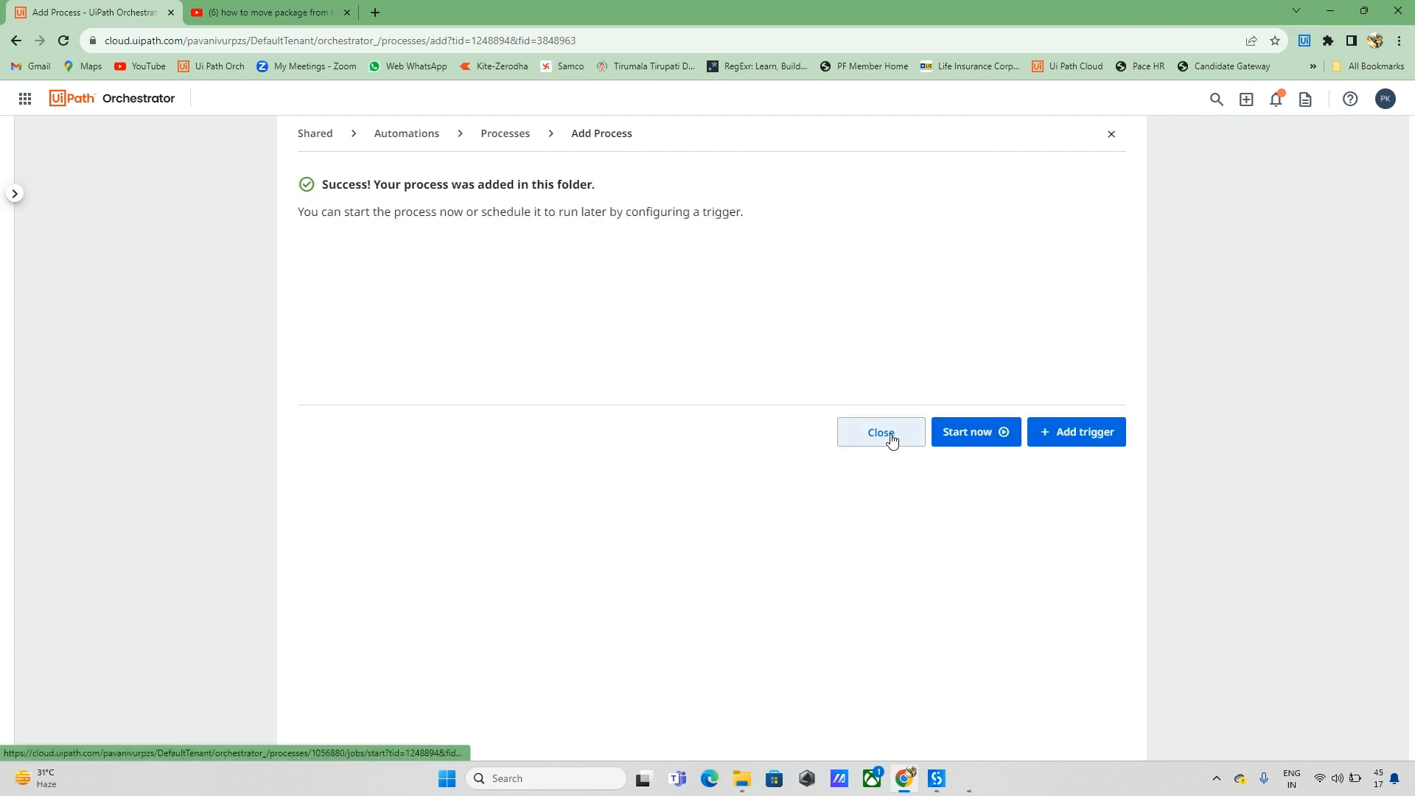
click(888, 438)
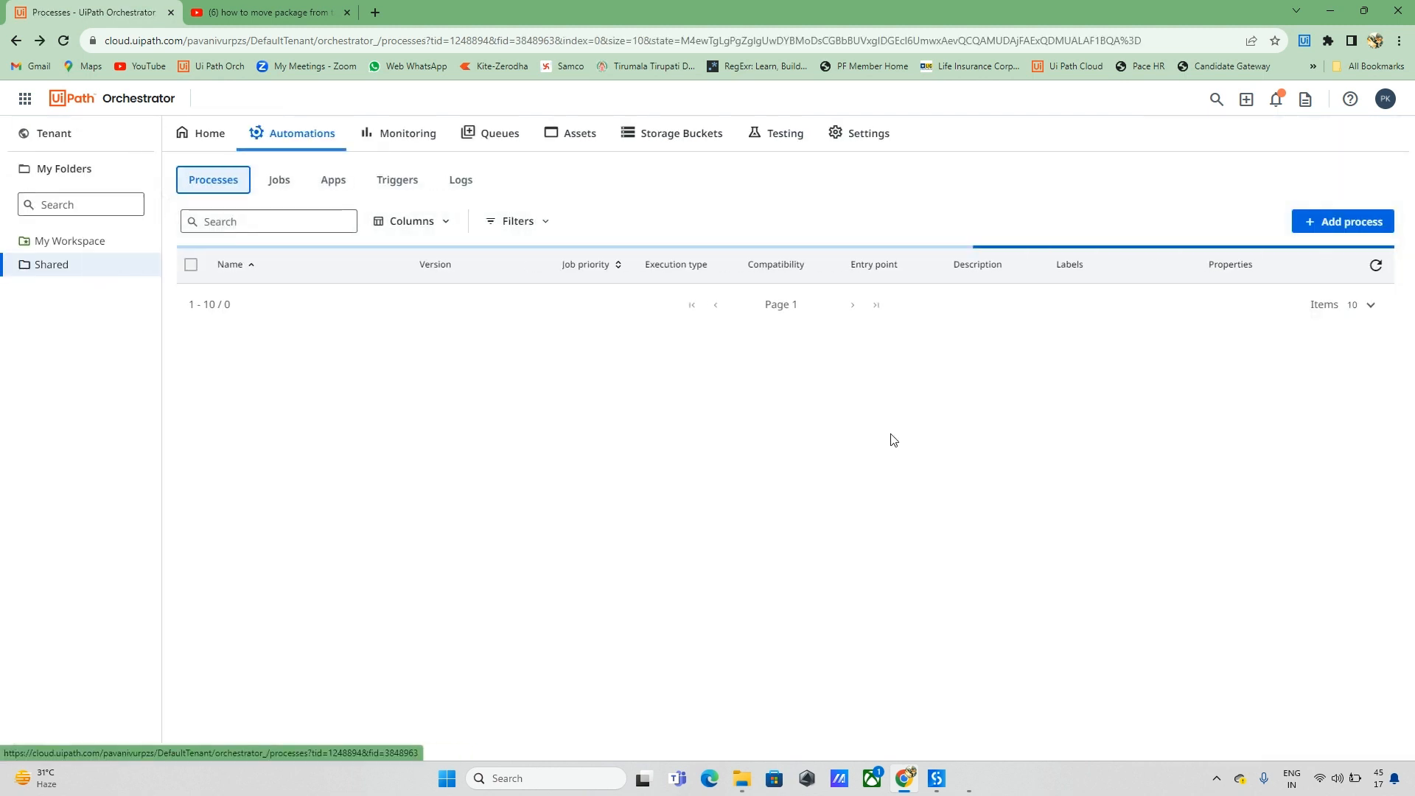
click(107, 242)
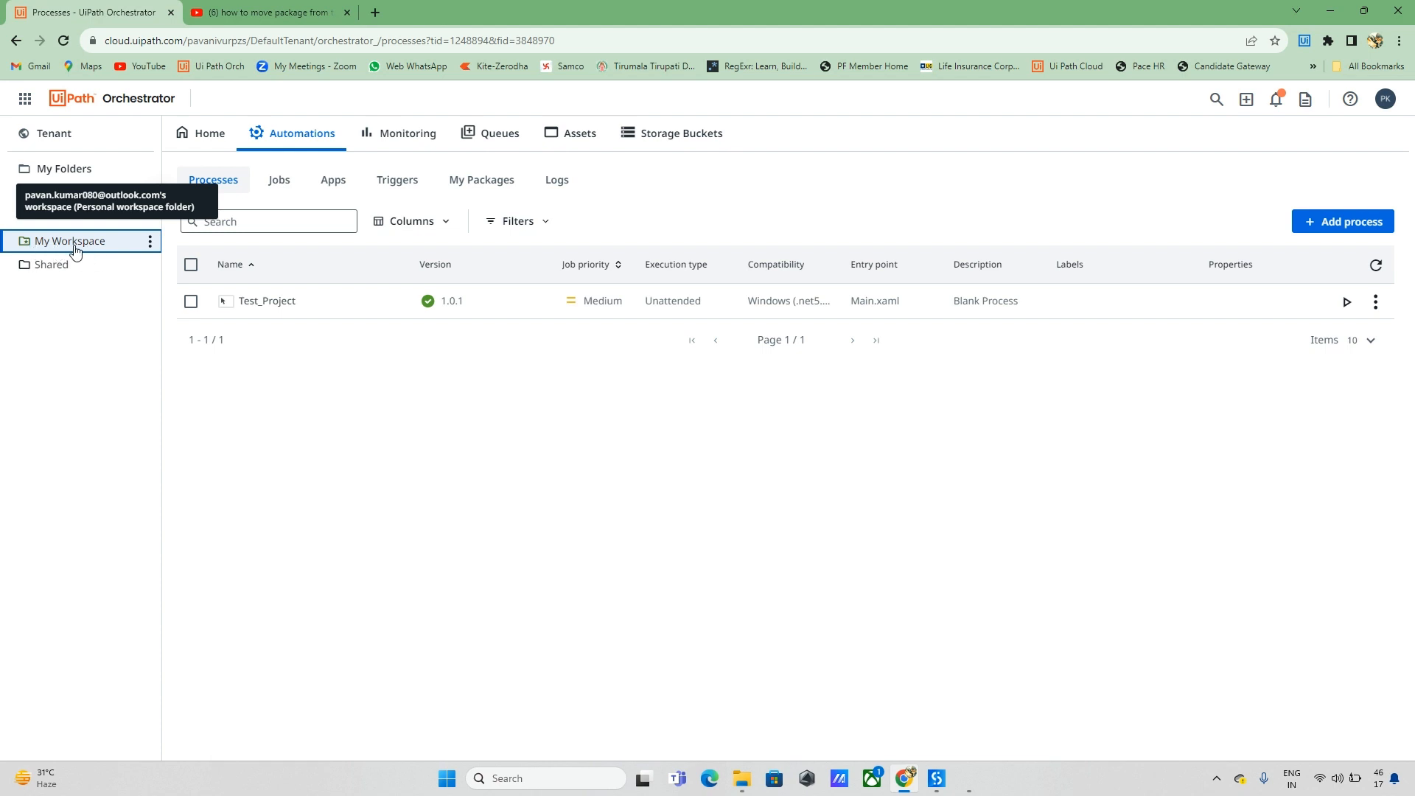
Step: Compare the Shared and My Workspace processes, then view the tenant's Robots list
click(73, 267)
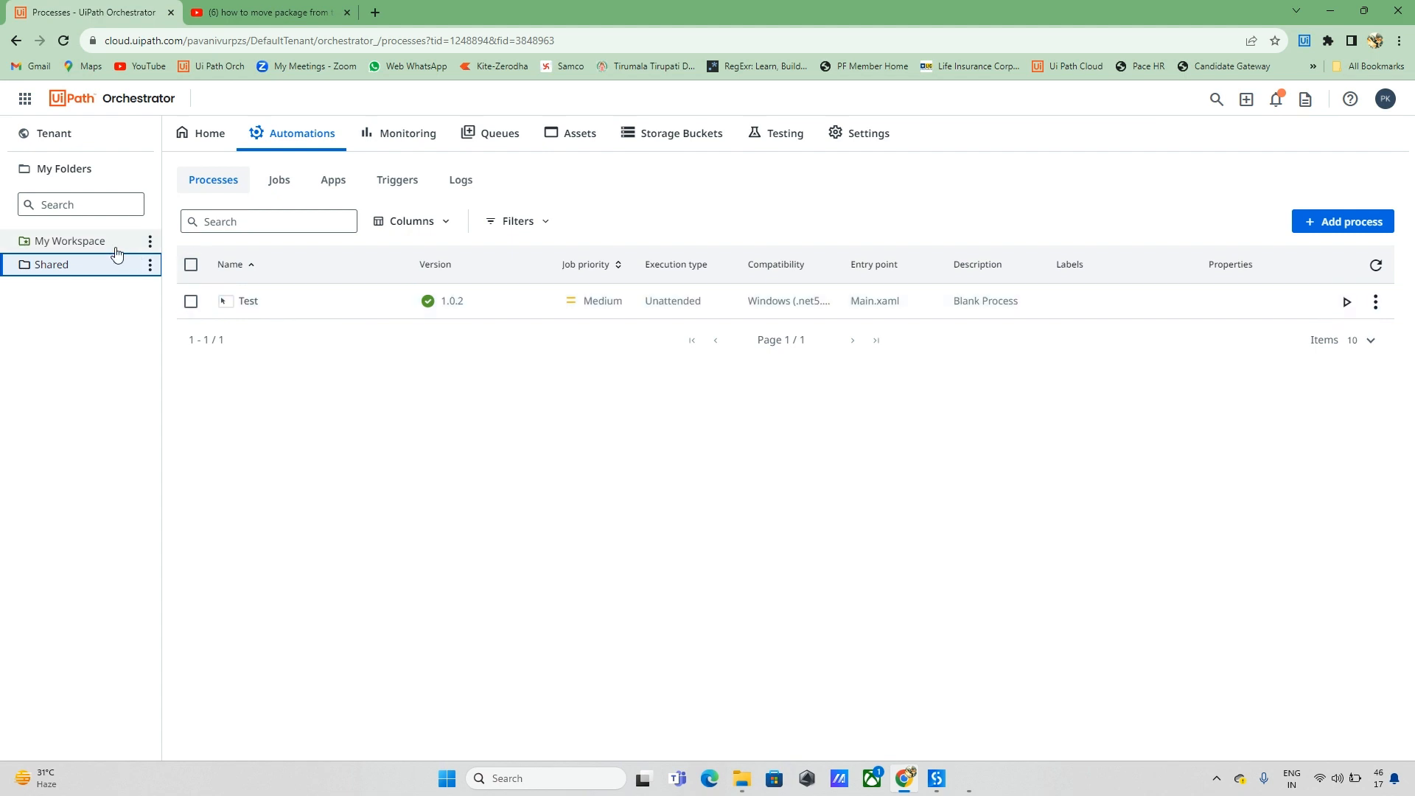
click(92, 245)
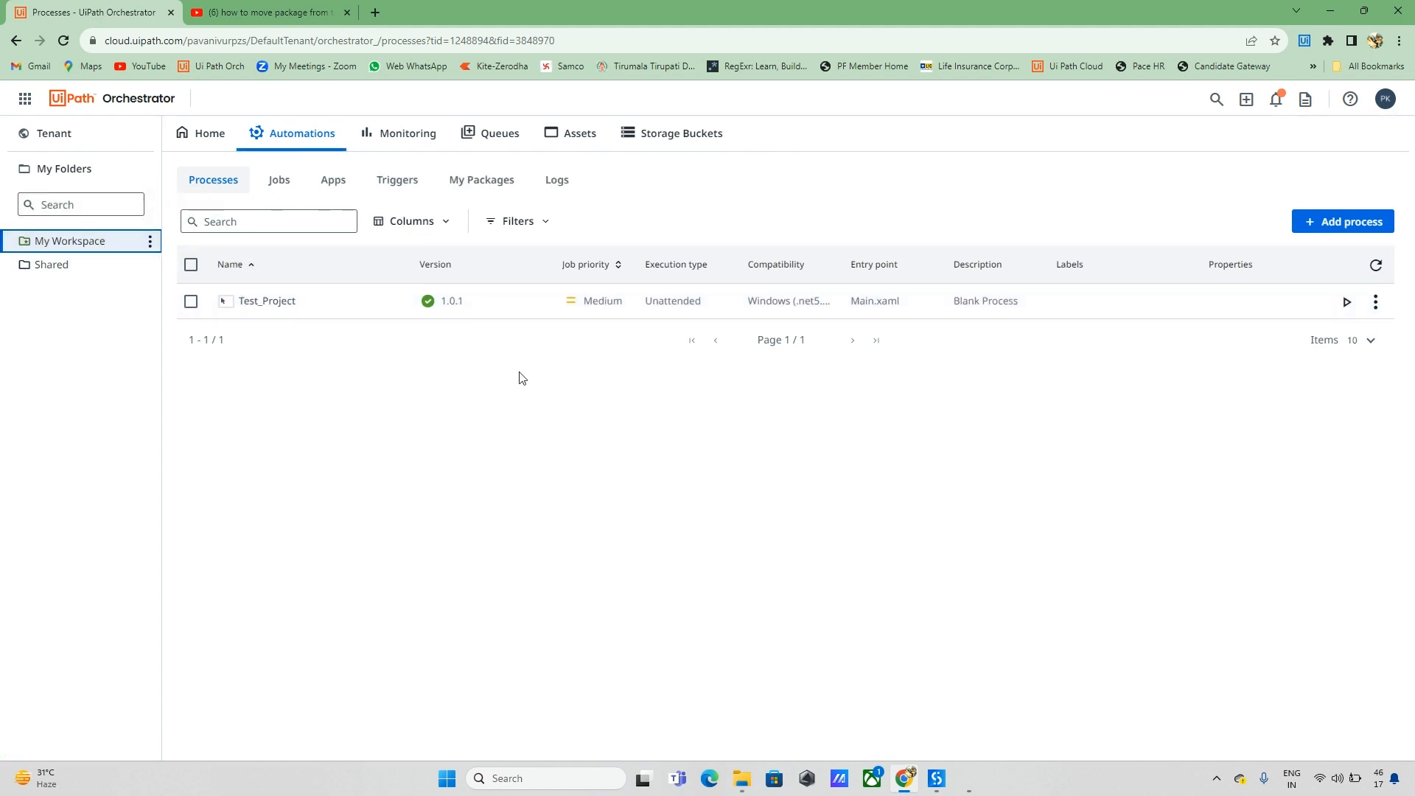
click(65, 133)
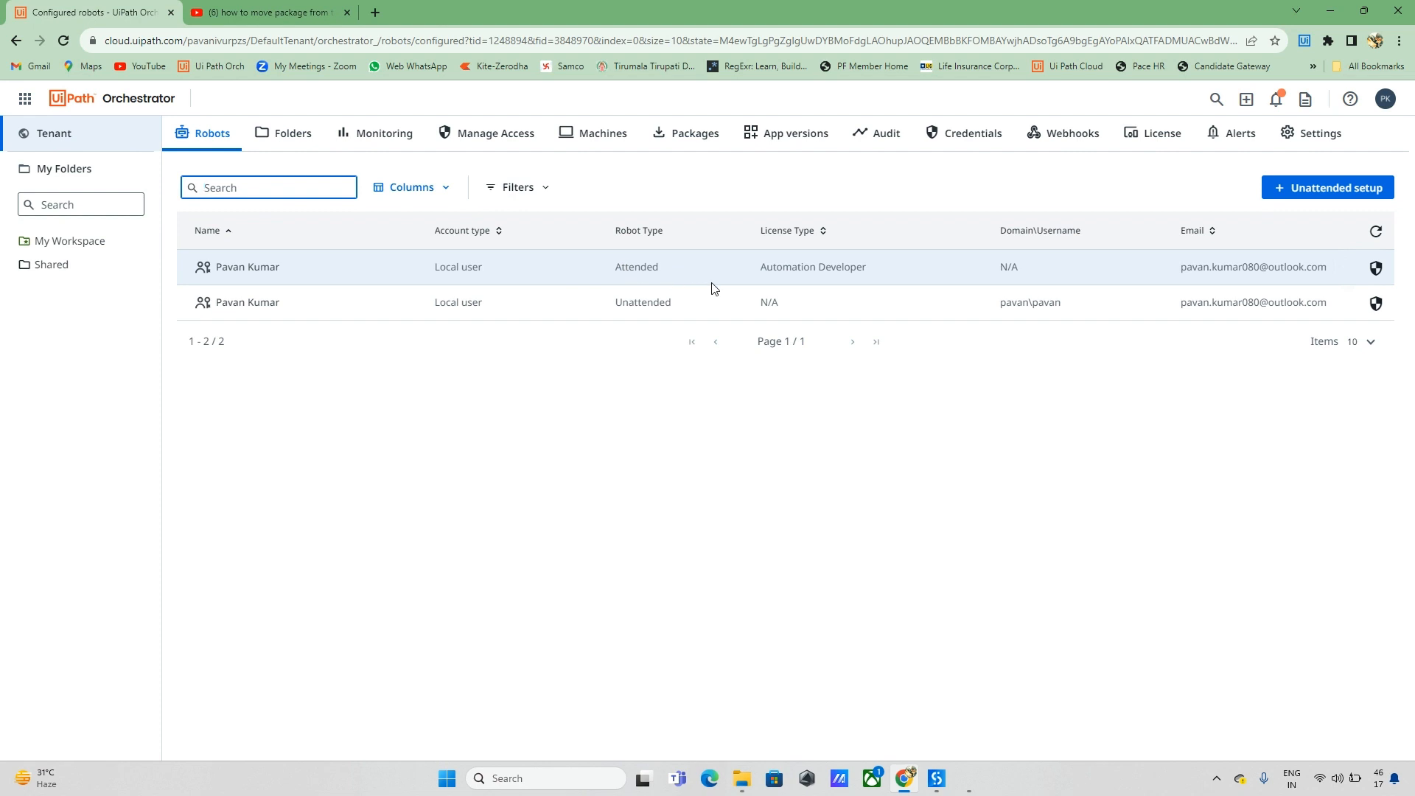
Step: Inspect the tenant's machine template (version 23.10.0) and add-machine options without changes
click(611, 142)
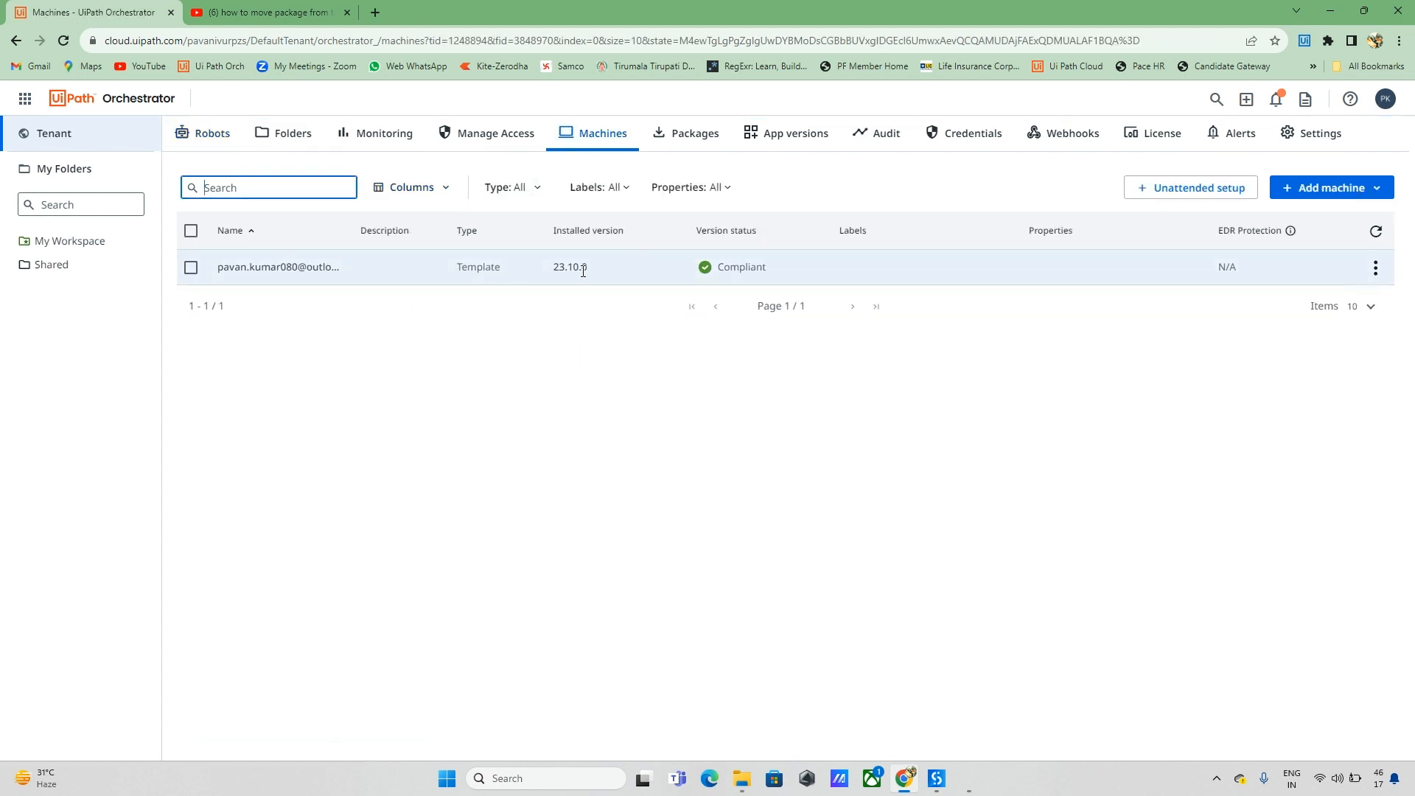
drag(582, 271, 562, 271)
click(592, 271)
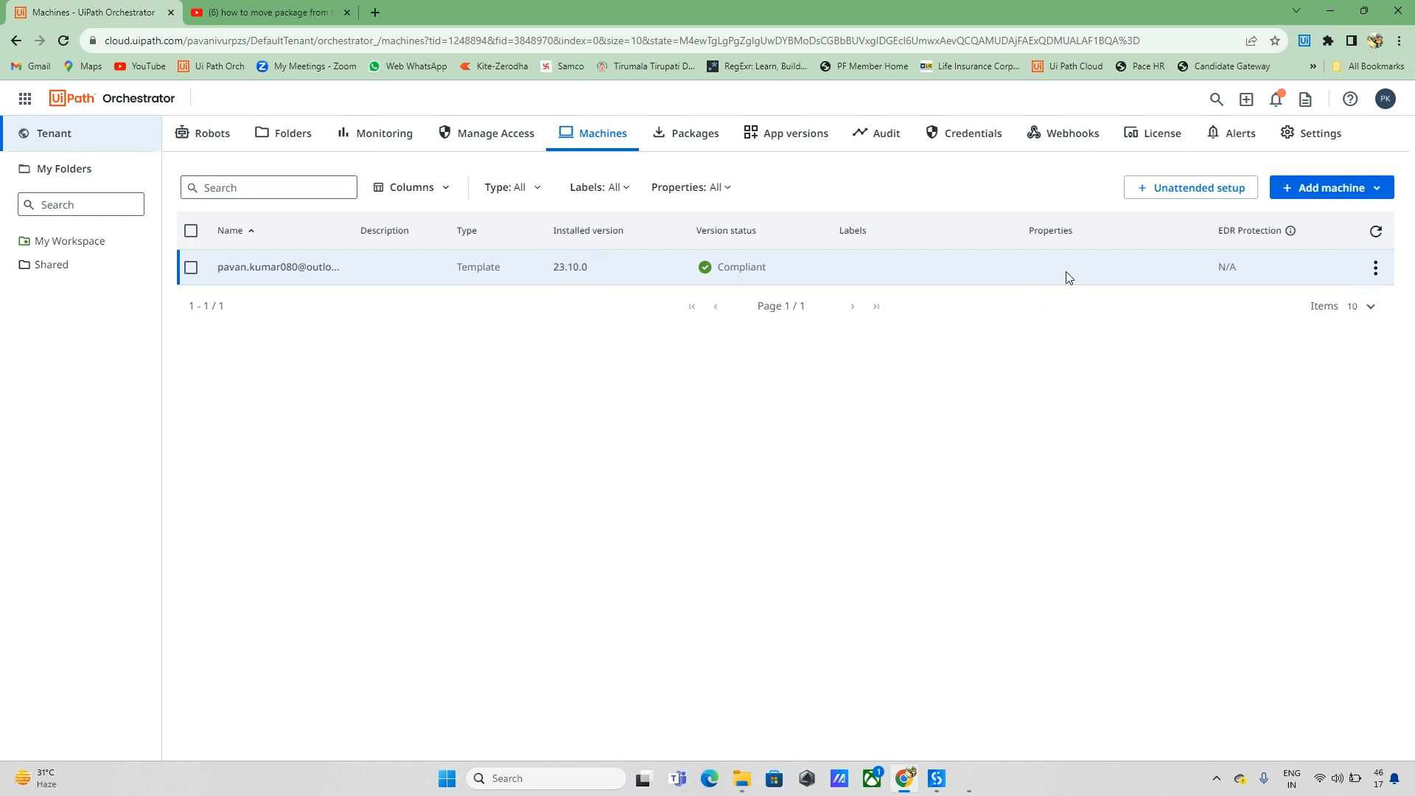
click(1375, 266)
click(1297, 303)
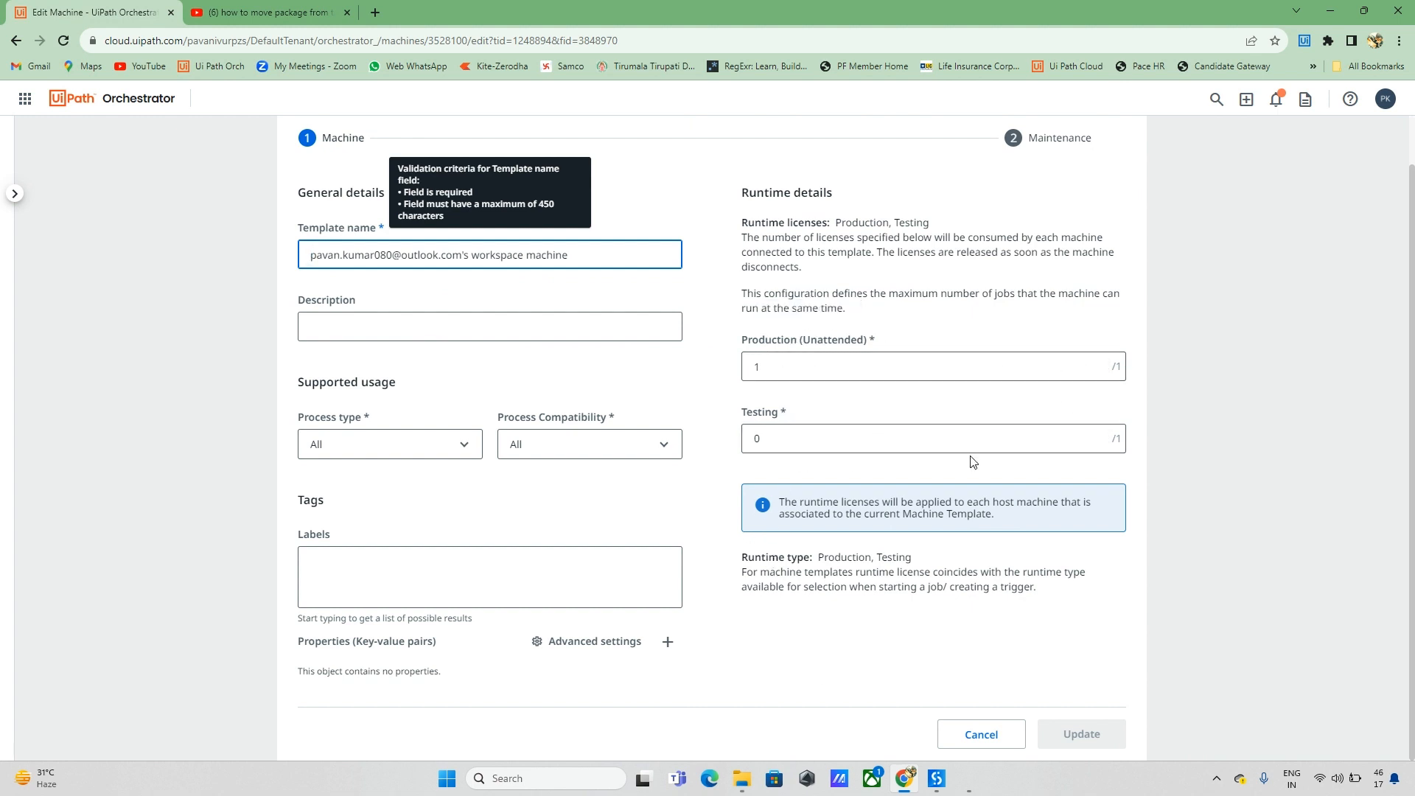
click(981, 735)
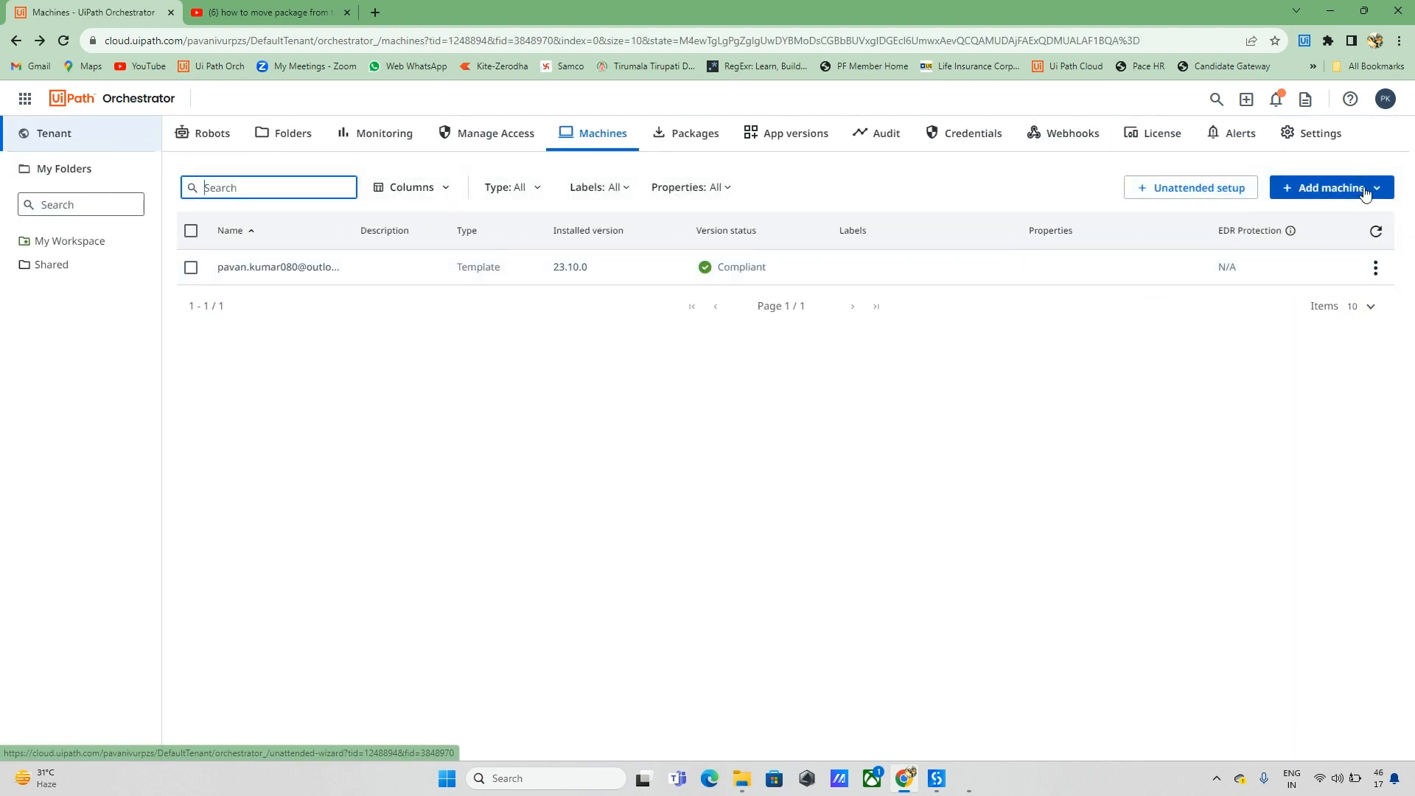
click(1285, 188)
click(1059, 172)
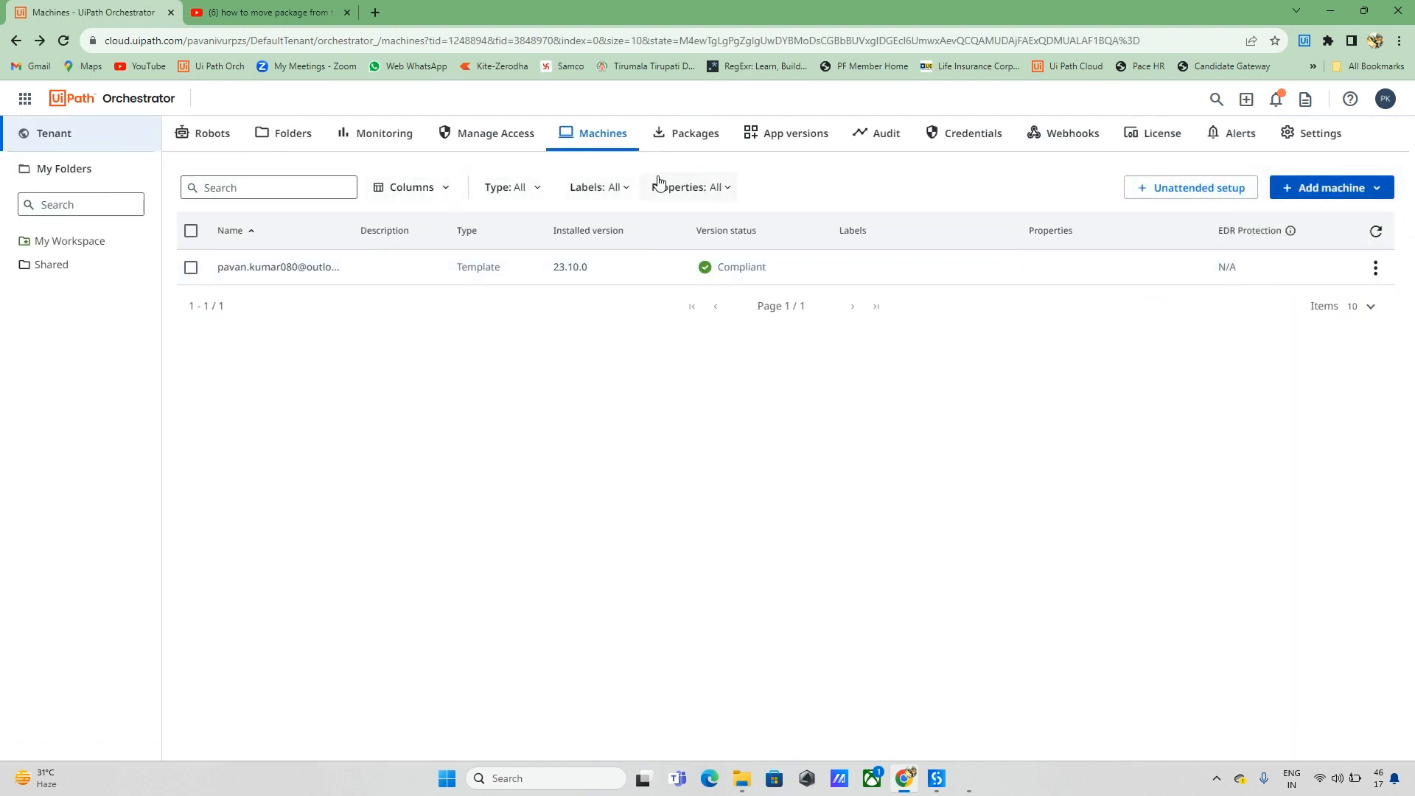
Step: In Manage Access, view the user account's role editing page and close it unchanged
click(497, 137)
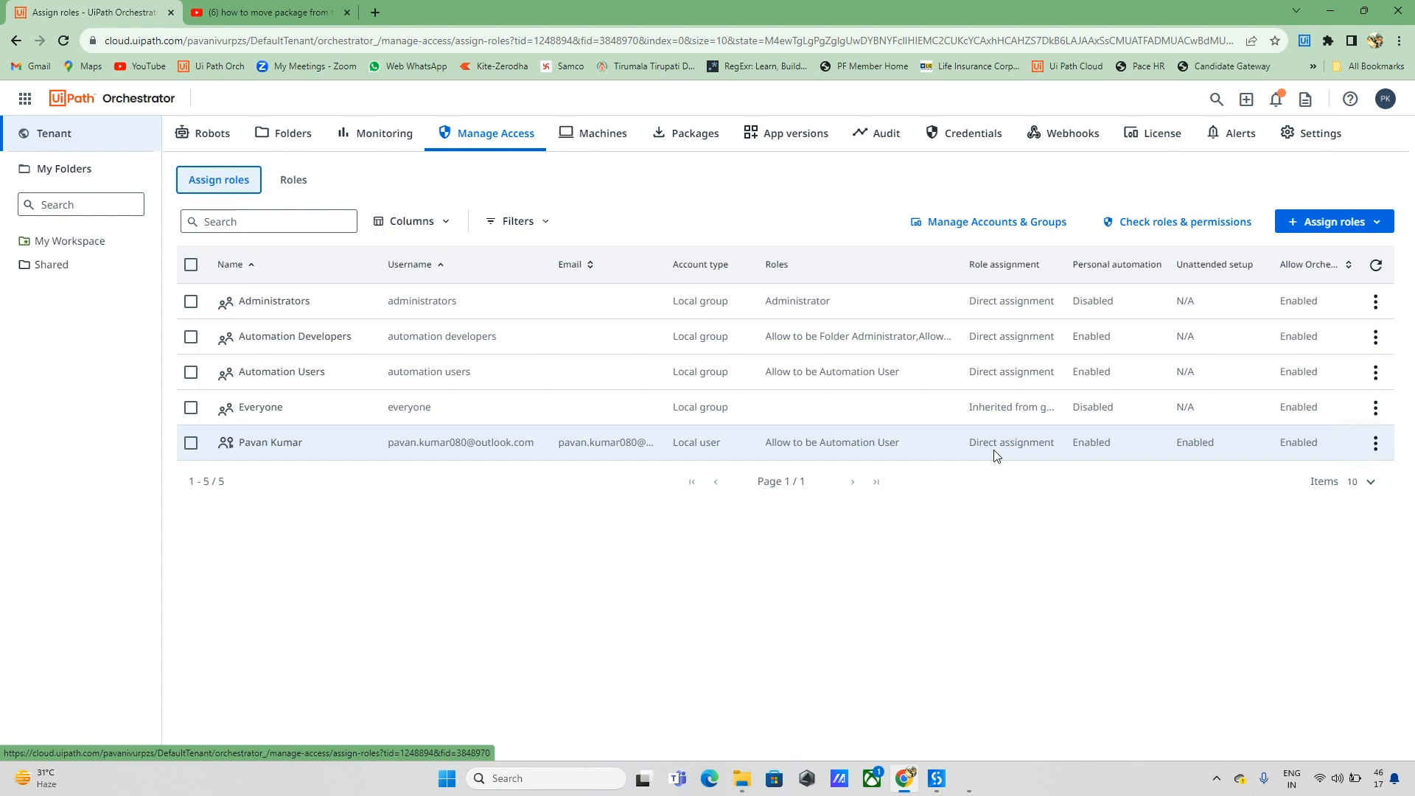
drag(877, 446, 1029, 445)
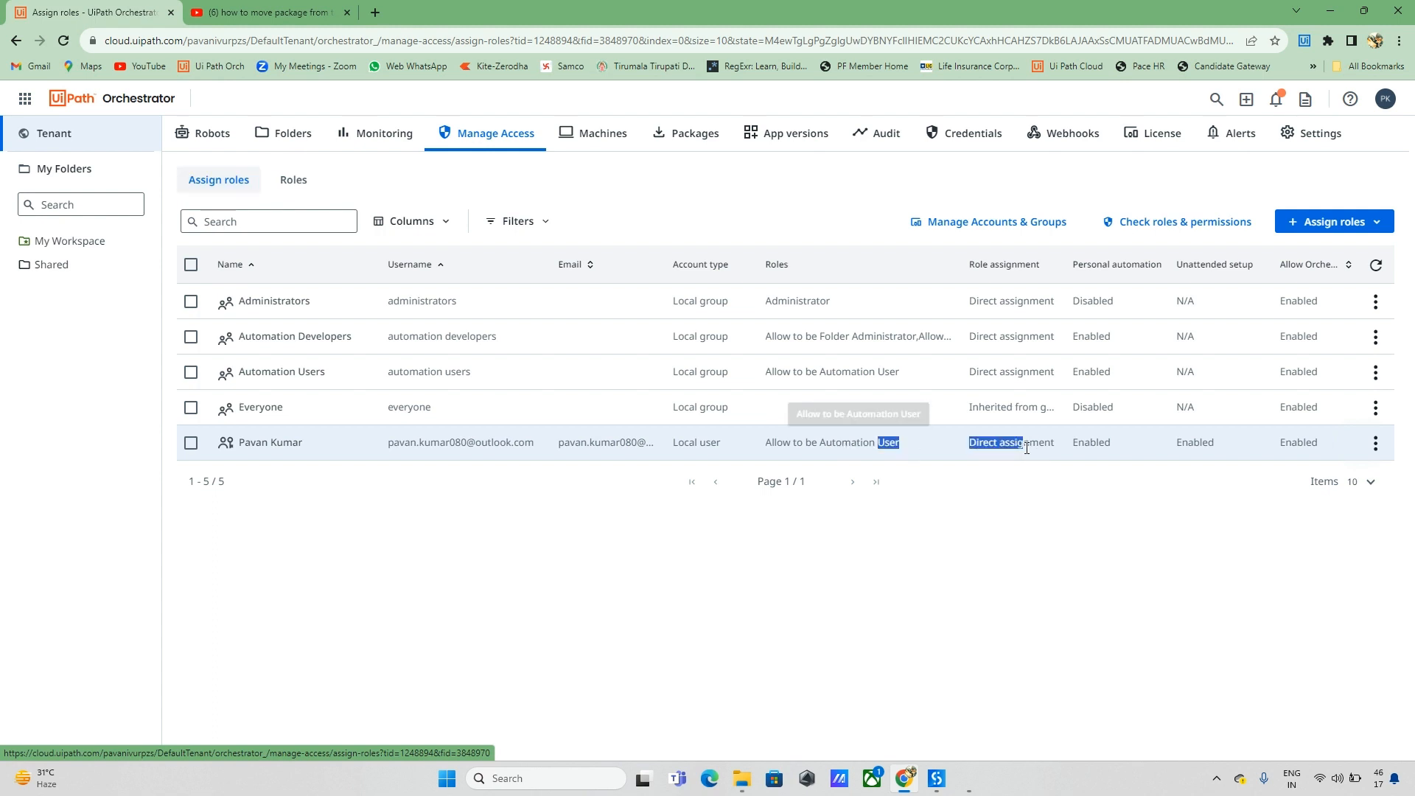
click(785, 524)
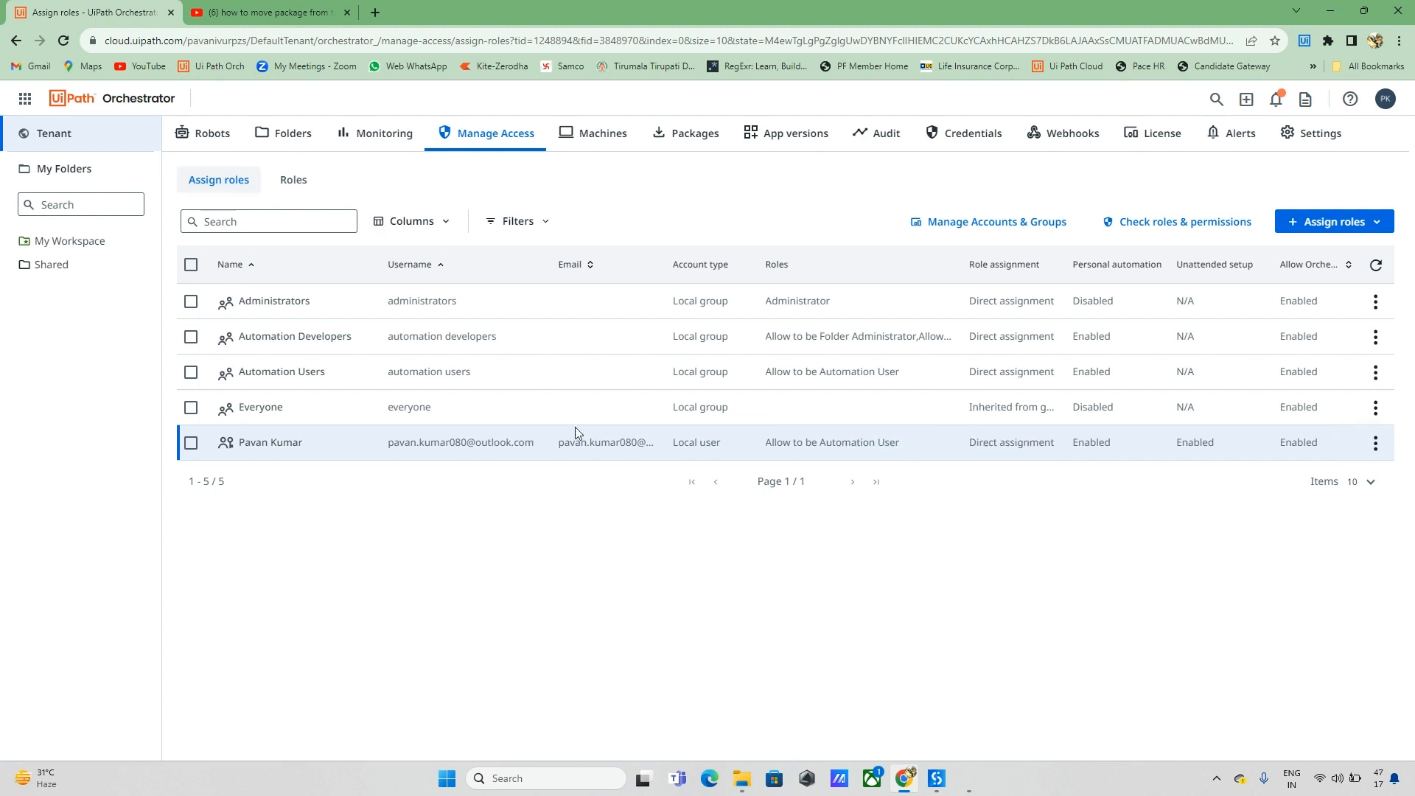
click(1375, 442)
click(1277, 485)
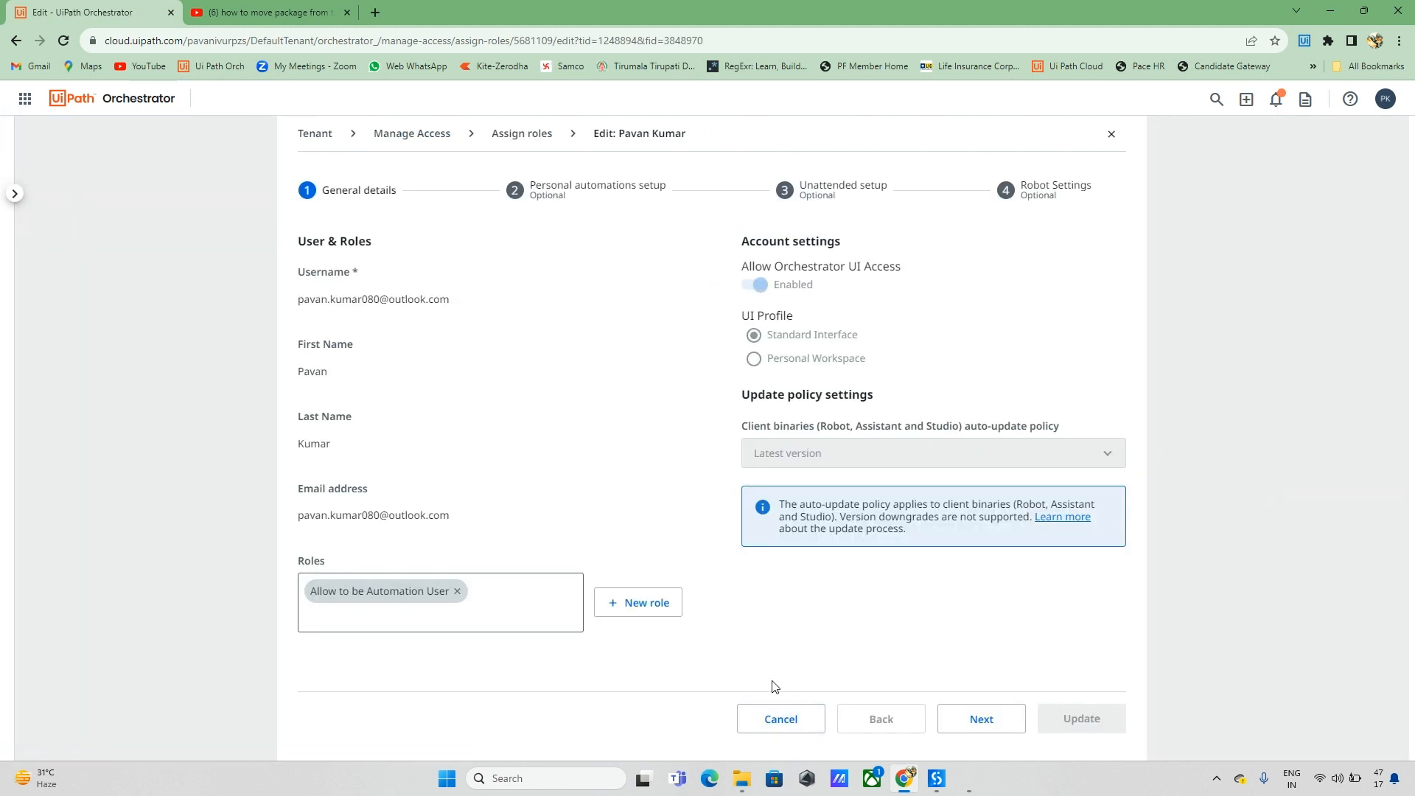
click(777, 721)
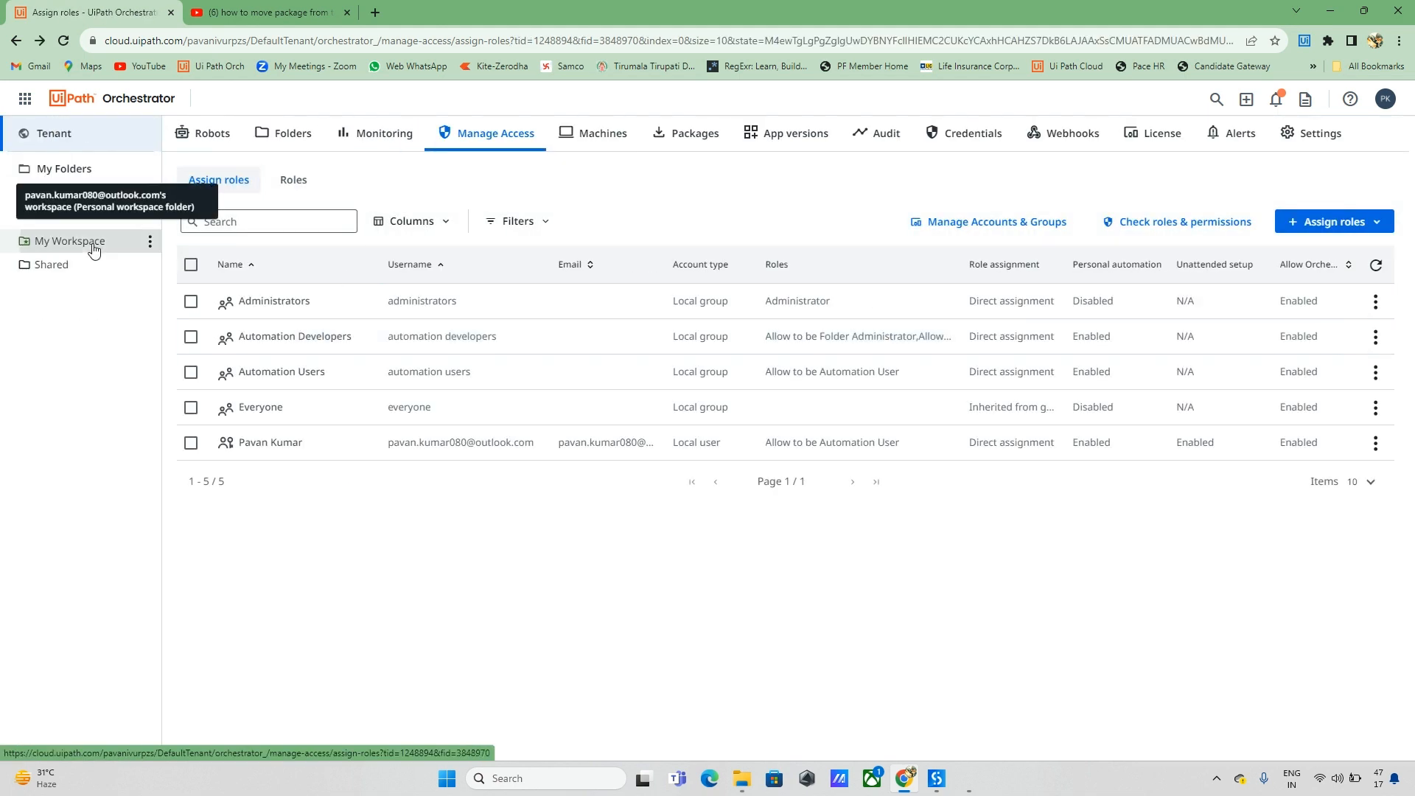
click(92, 243)
Step: Begin a Test_Project job in My Workspace with Runtime type set to Development
click(343, 222)
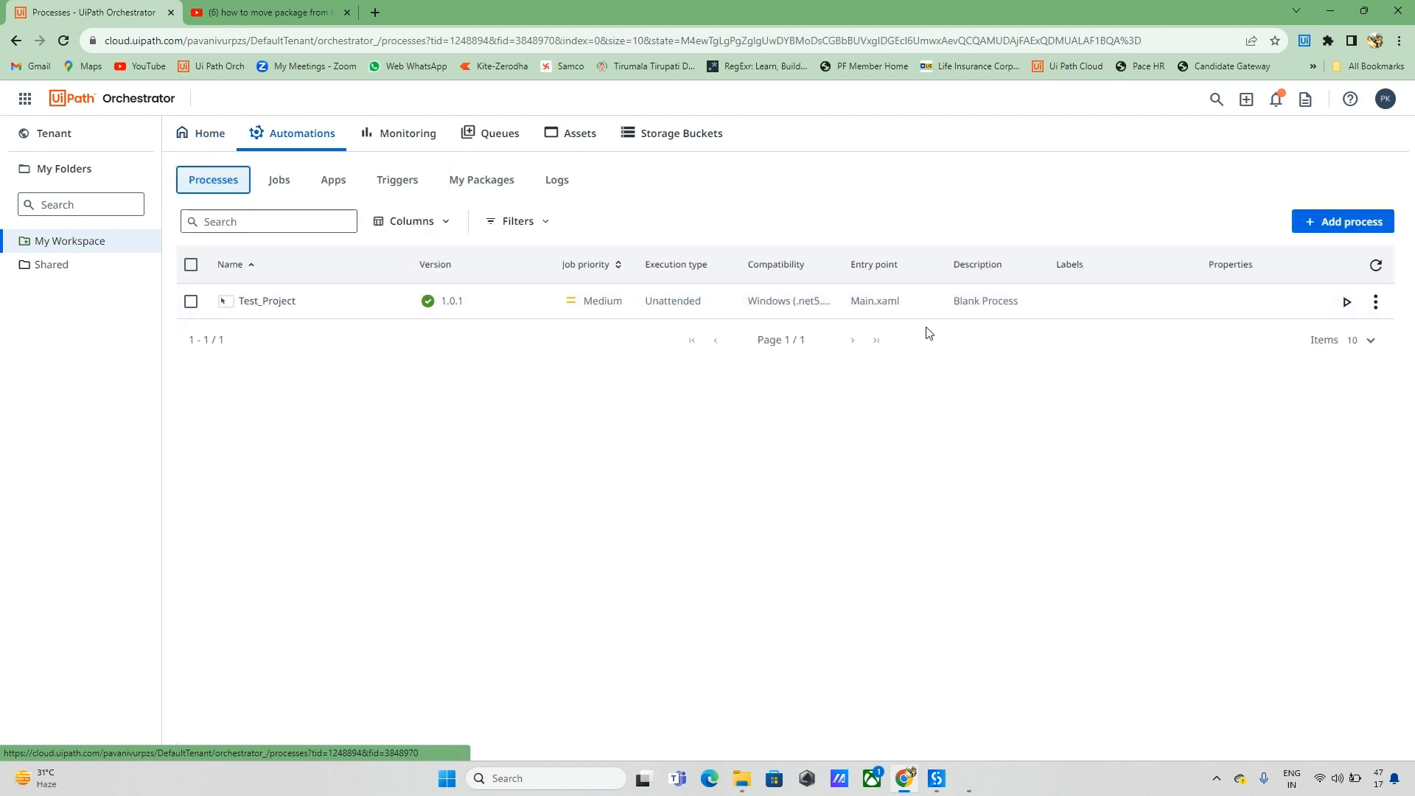
click(1348, 303)
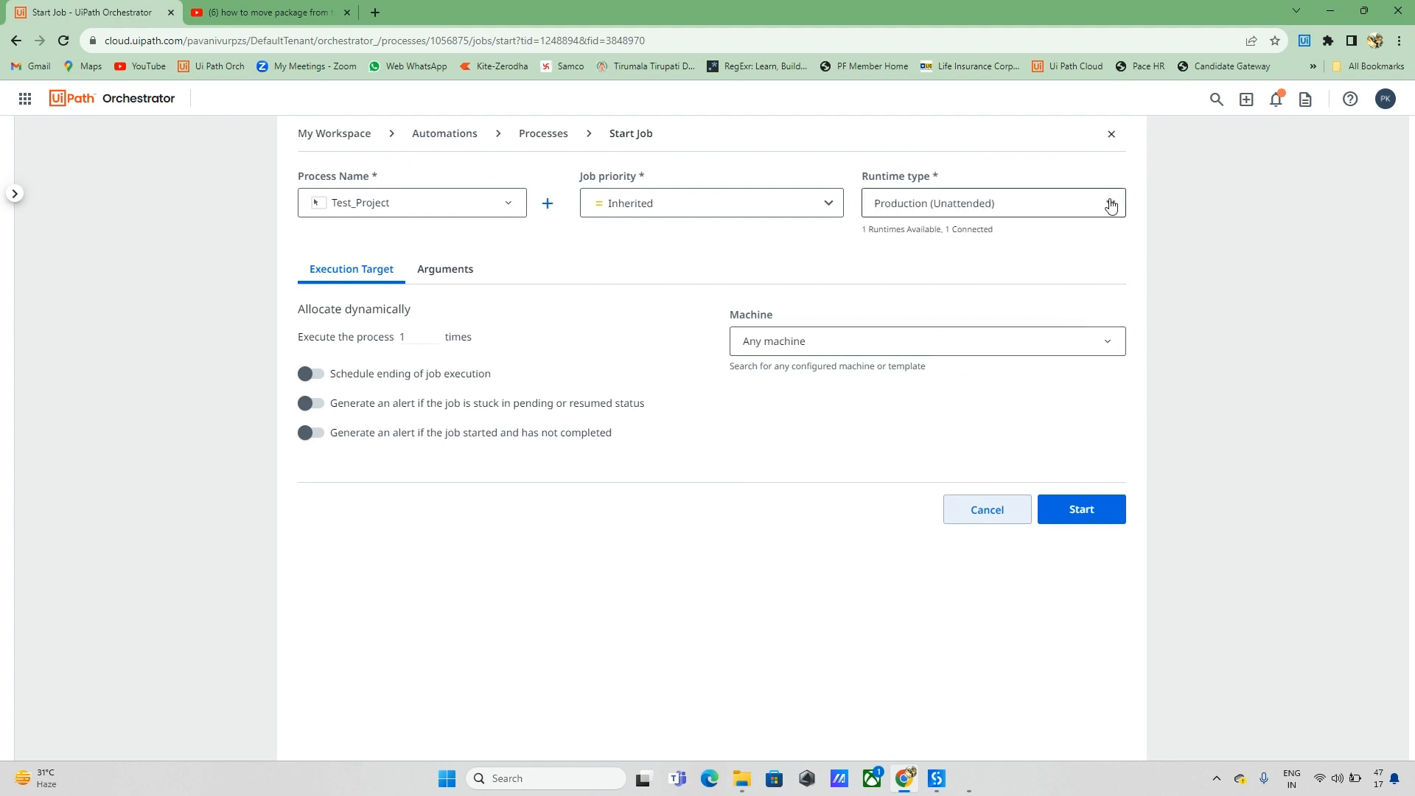
click(1110, 205)
click(898, 323)
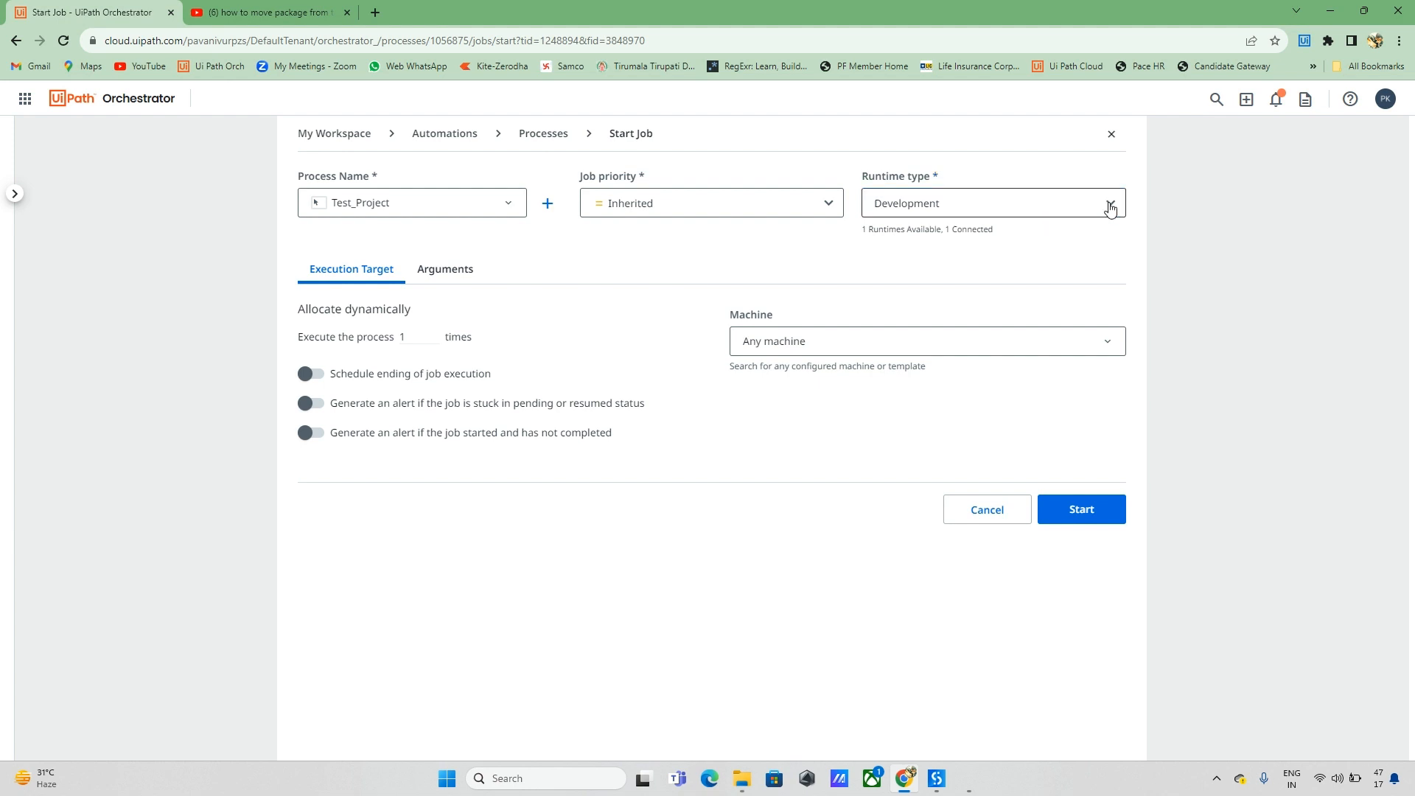
click(1109, 205)
scroll(955, 232, up, 1)
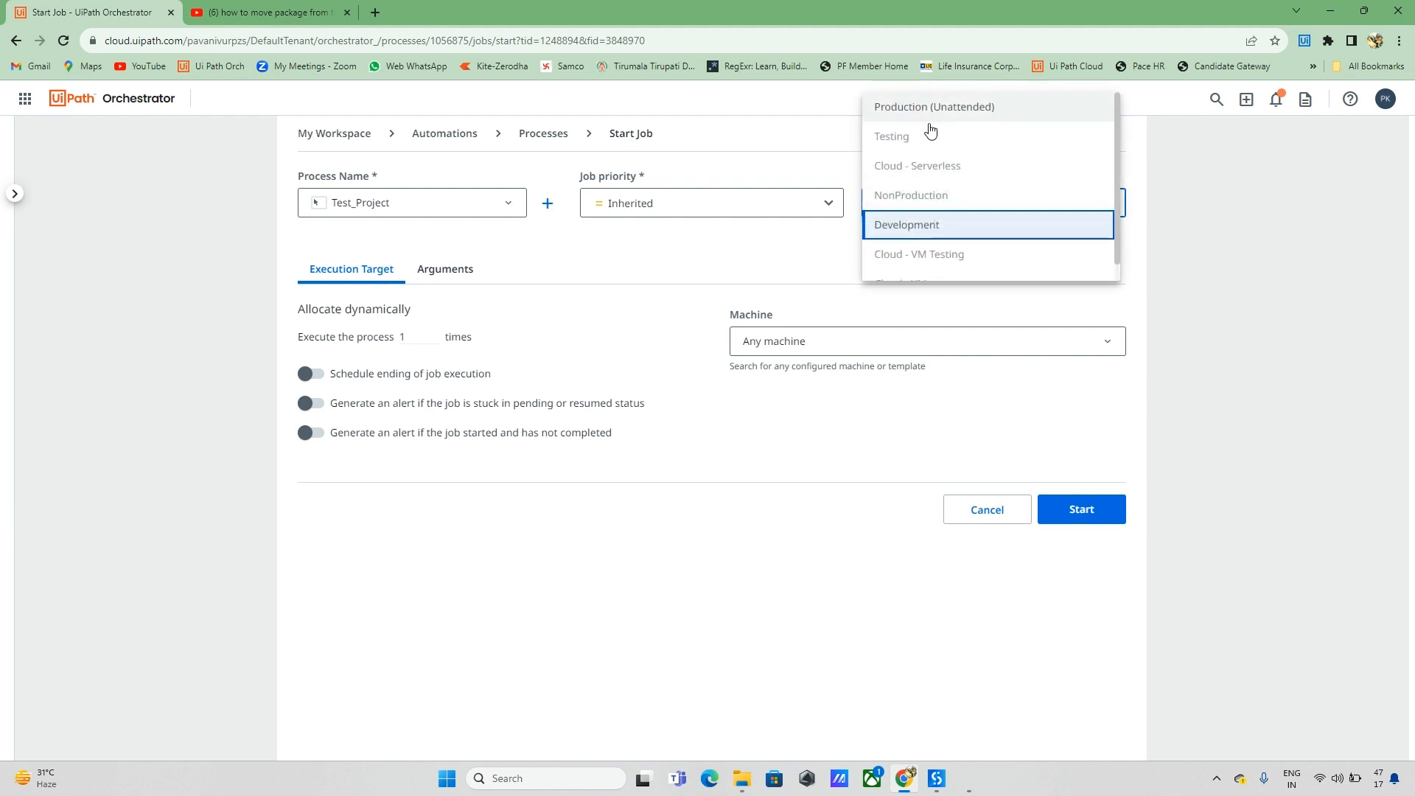
click(879, 238)
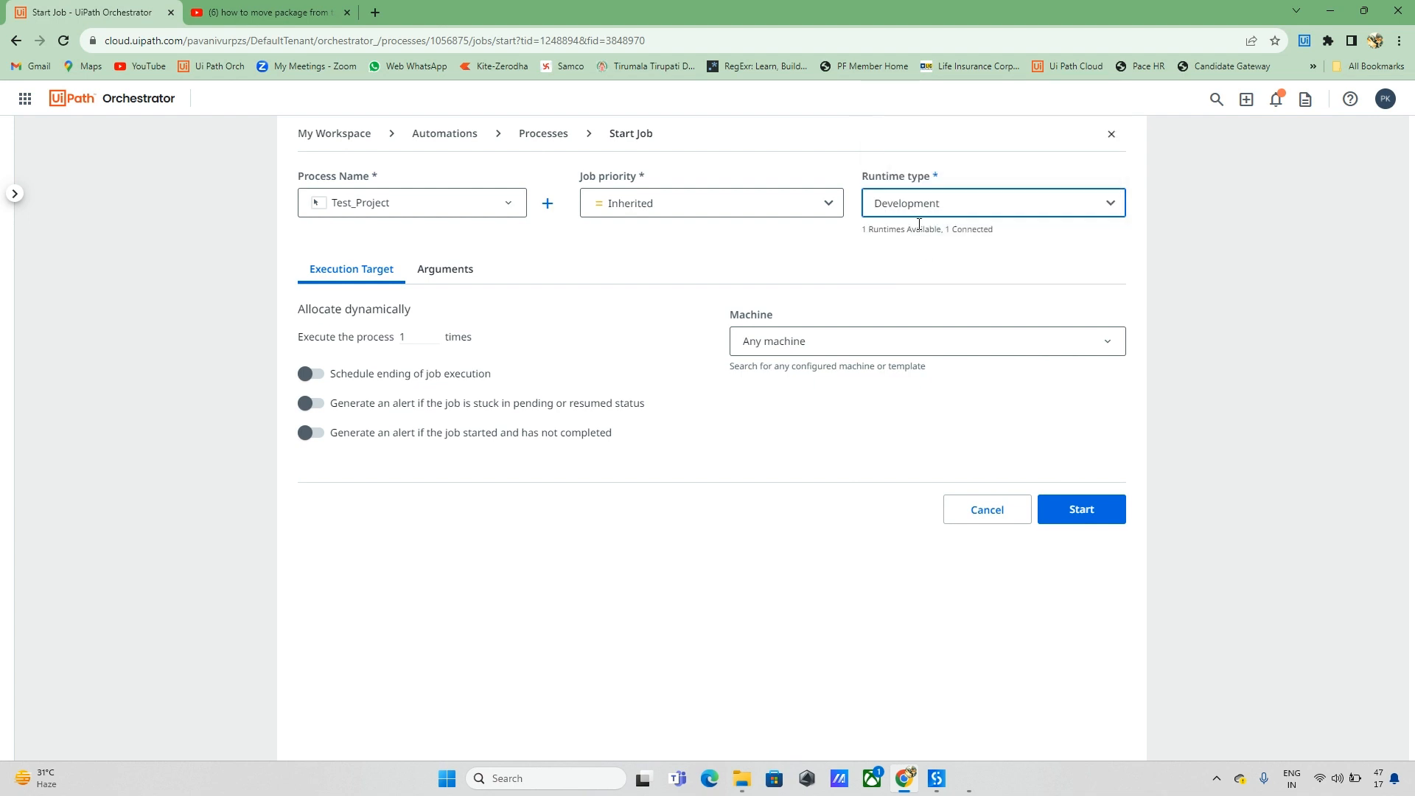
Step: Assign the workspace machine and its connected hostname, then start the job
click(1121, 346)
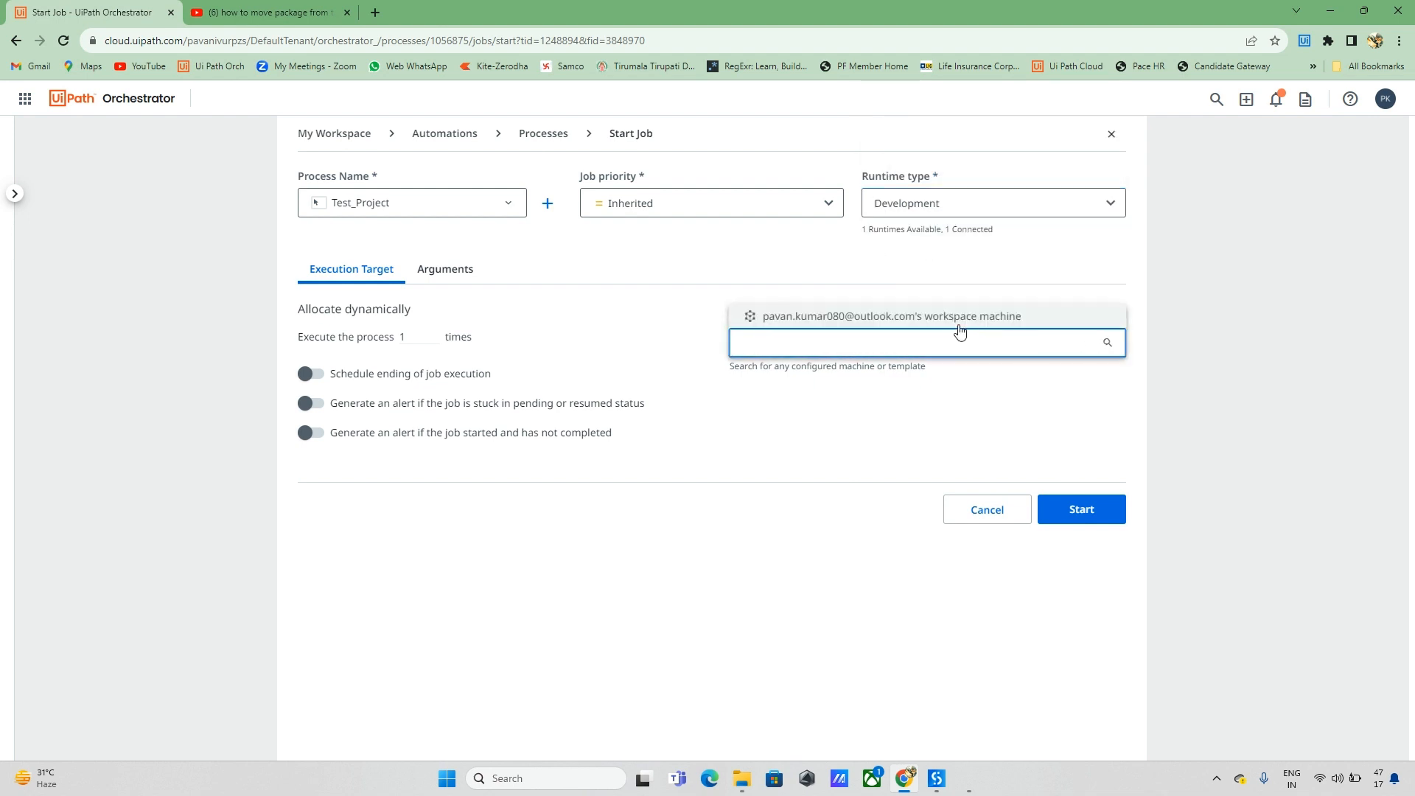
click(883, 320)
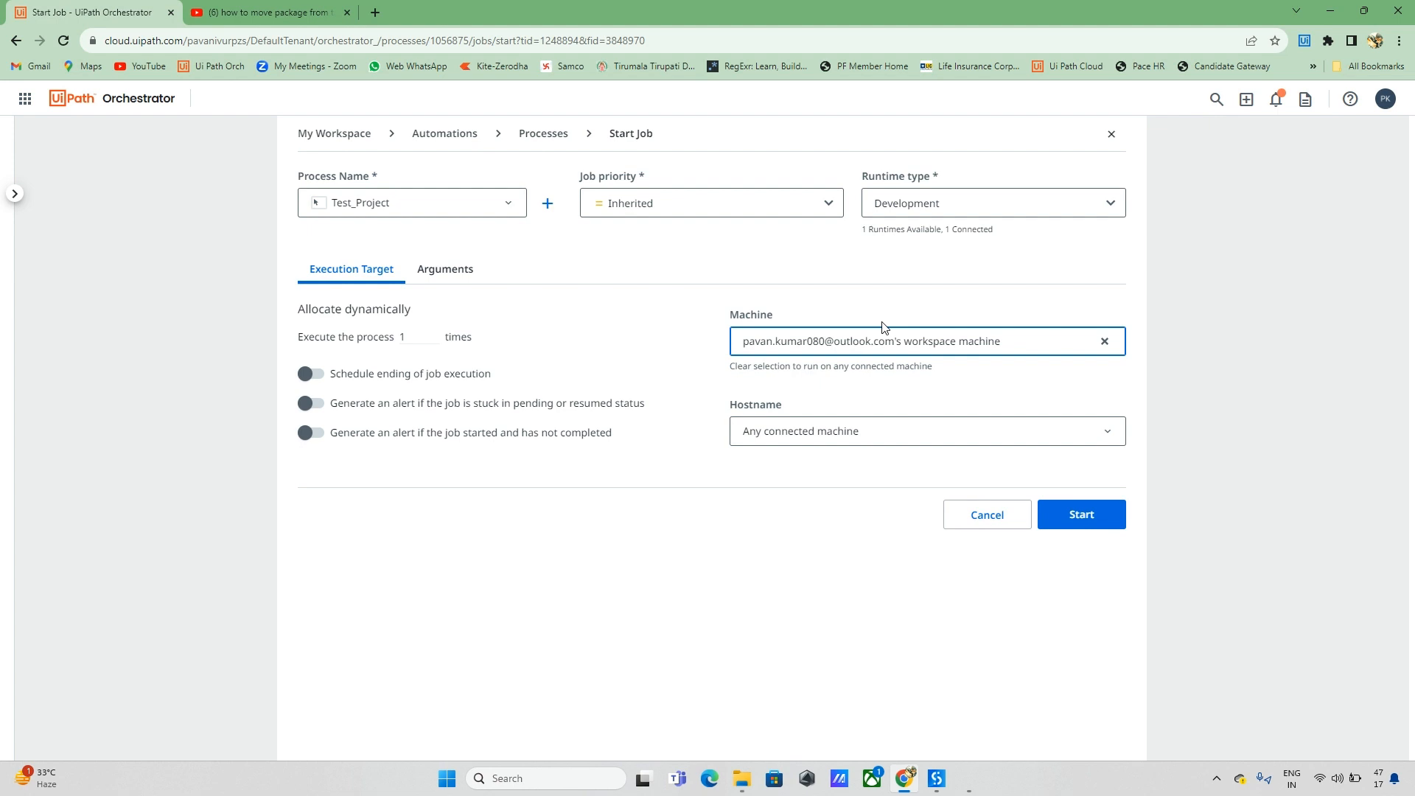
click(1104, 441)
click(854, 404)
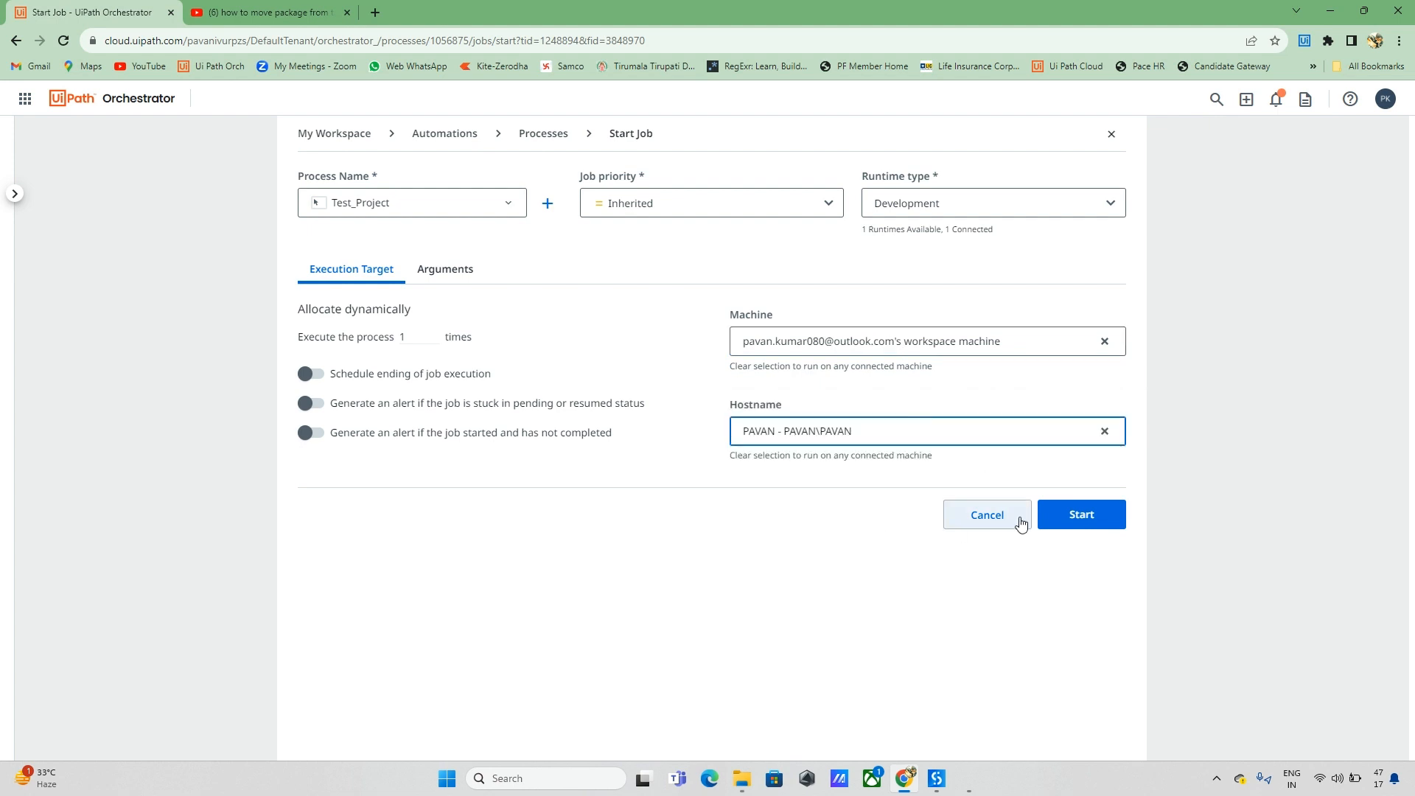
click(1070, 520)
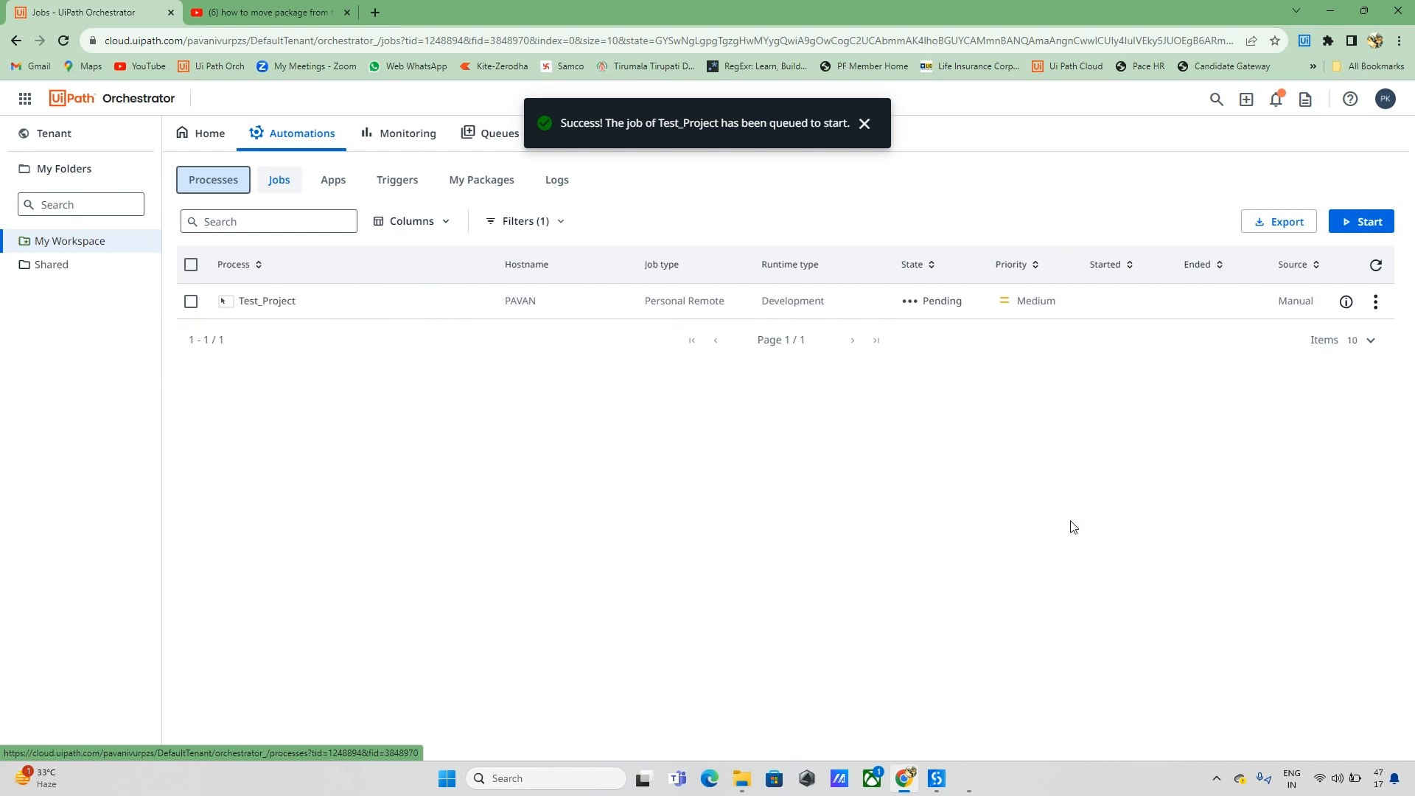
Step: View the logs of the faulted Test_Project job
double_click(942, 302)
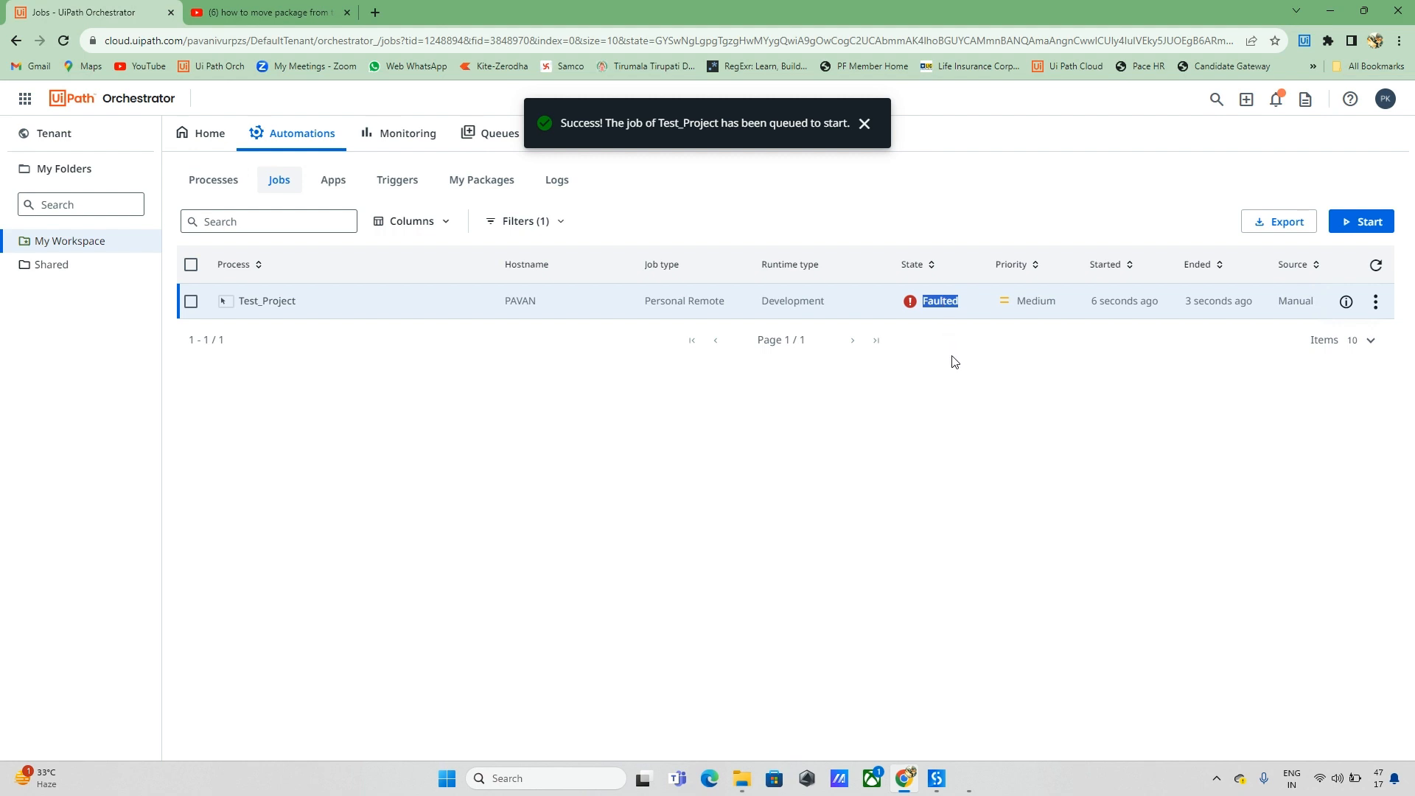
click(949, 473)
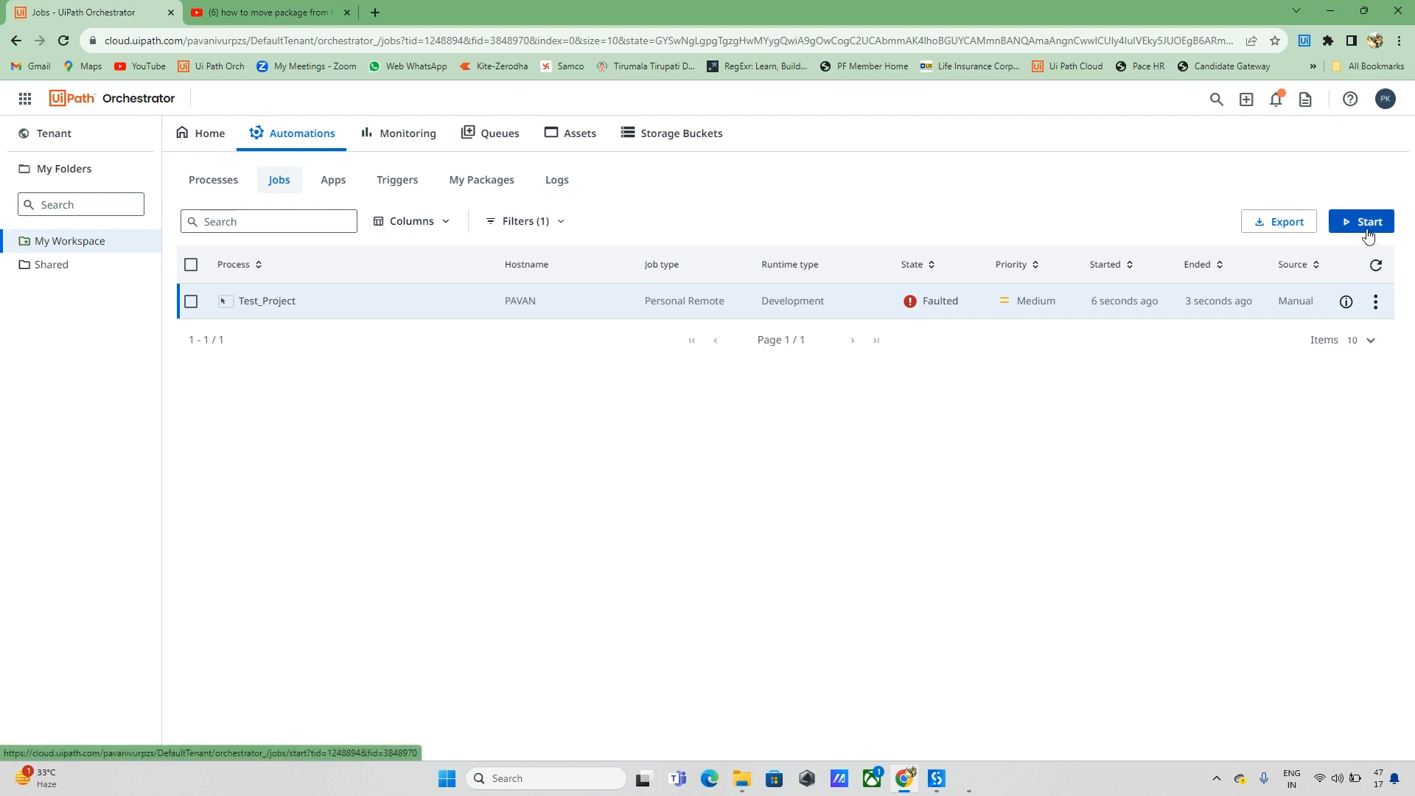
click(1375, 301)
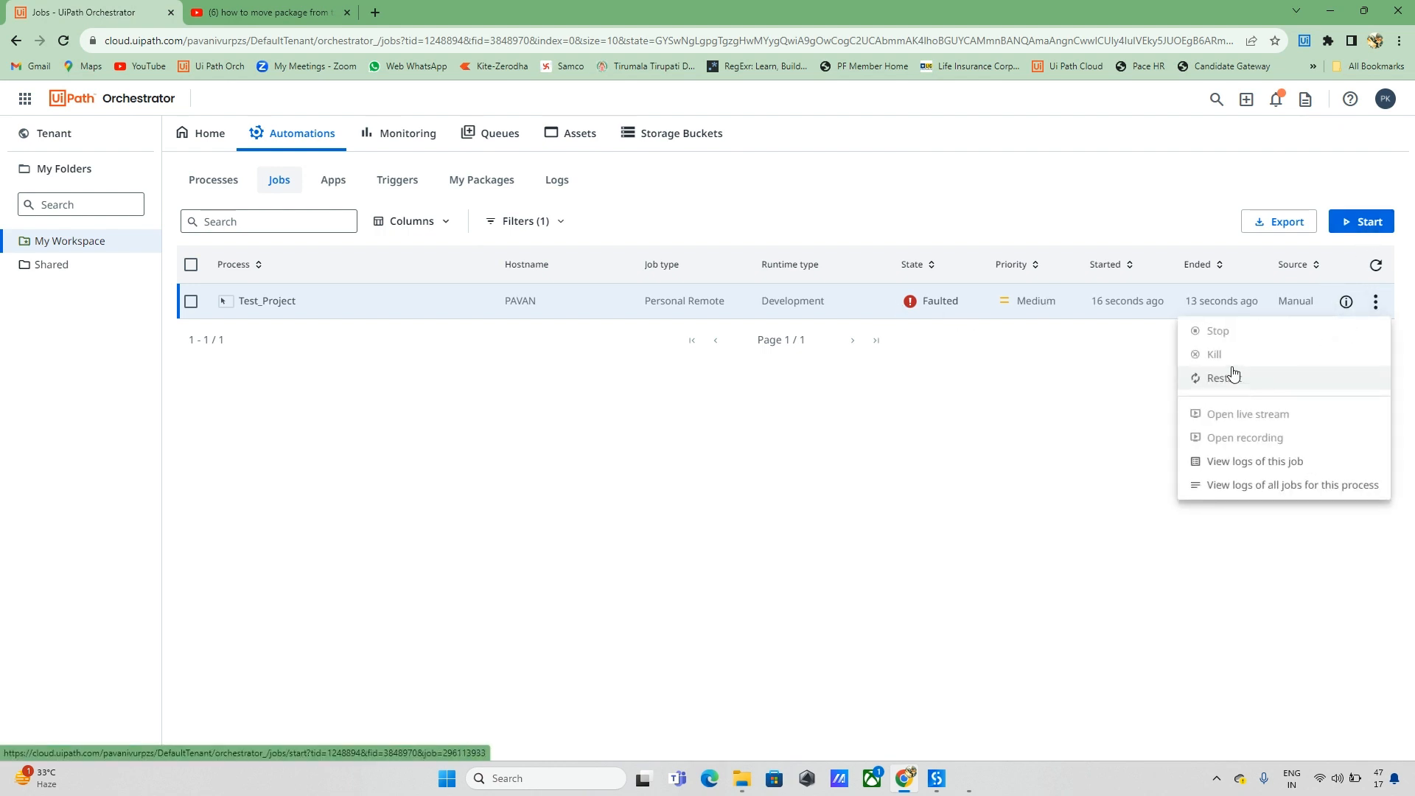
click(1269, 461)
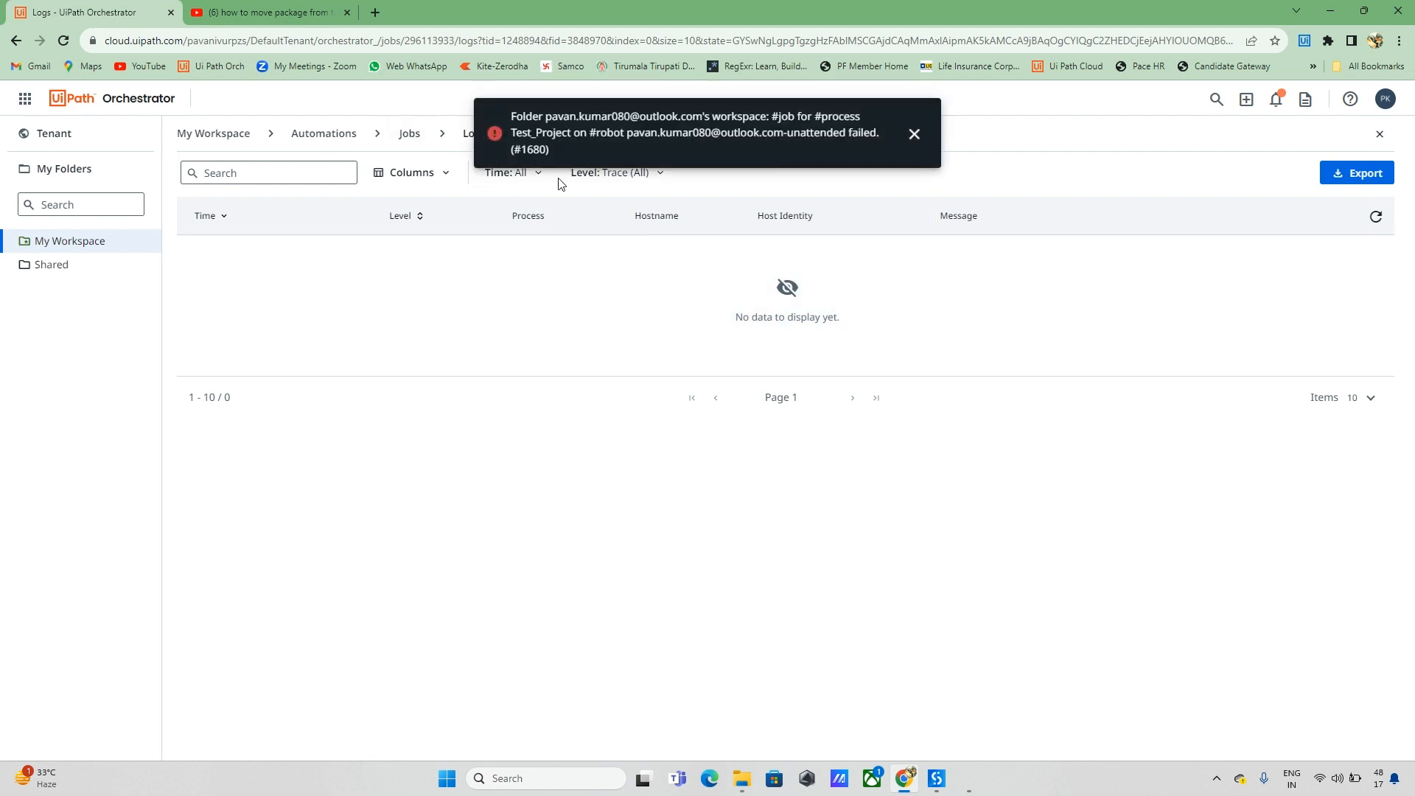
Step: Dismiss the job failure notification and return to the My Workspace home dashboard
drag(529, 114, 801, 147)
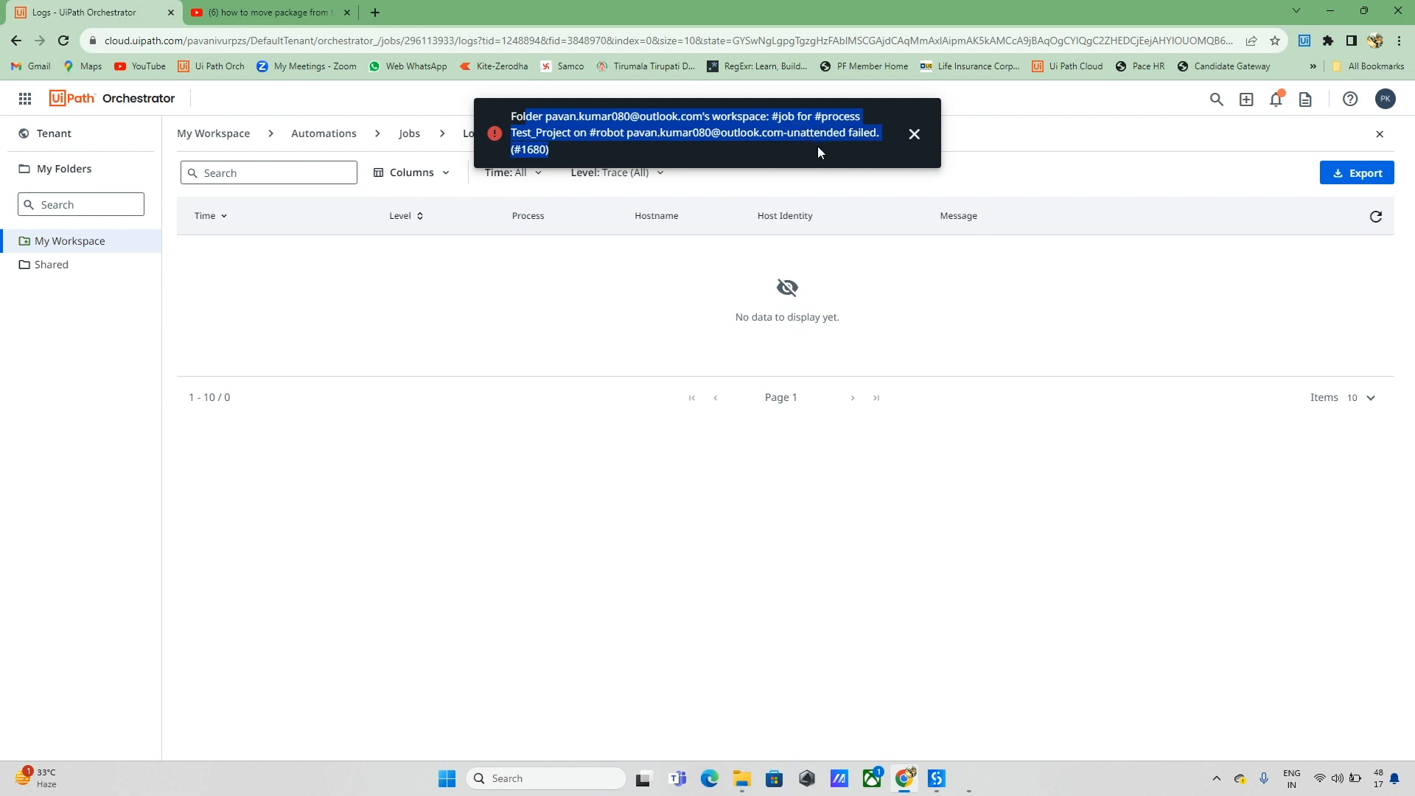
click(822, 143)
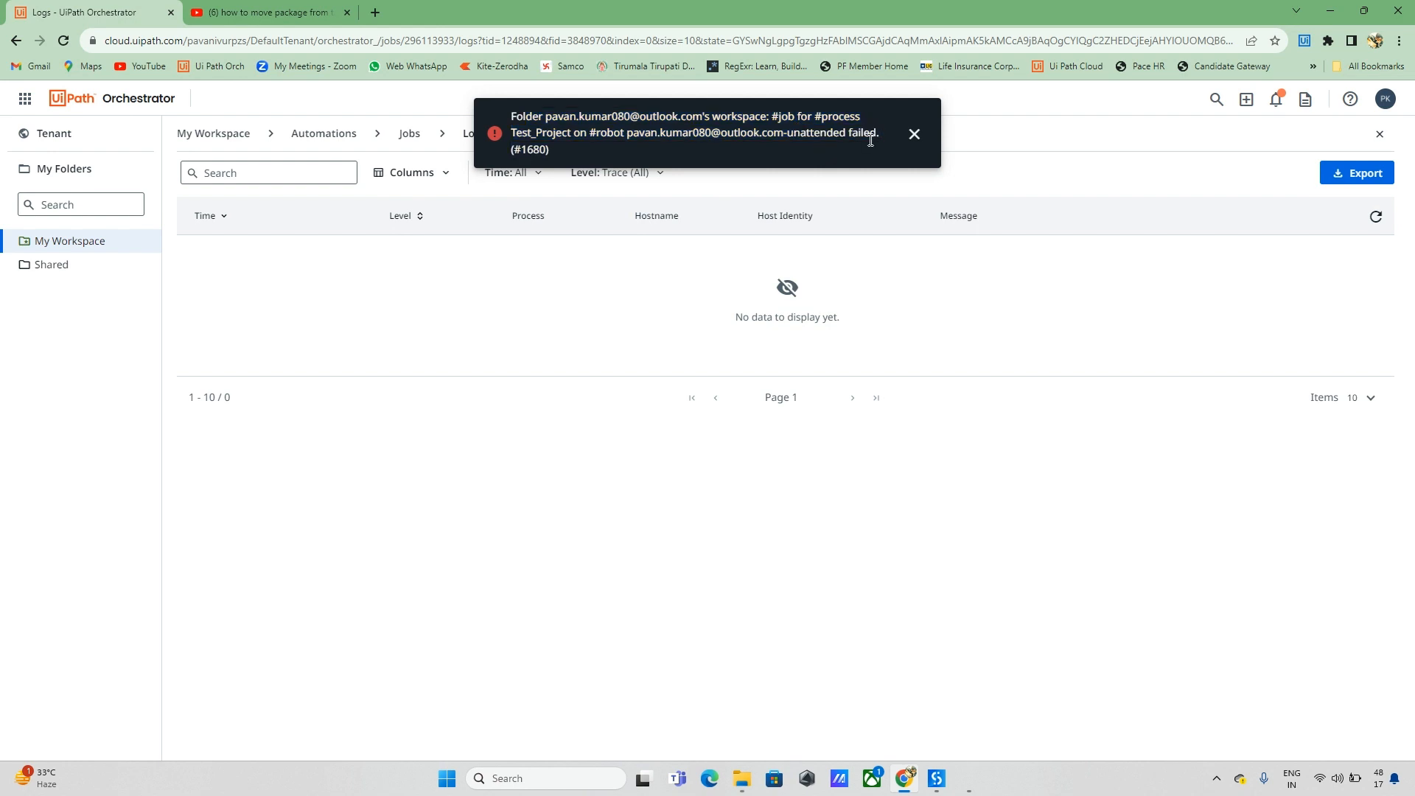
click(914, 134)
click(236, 138)
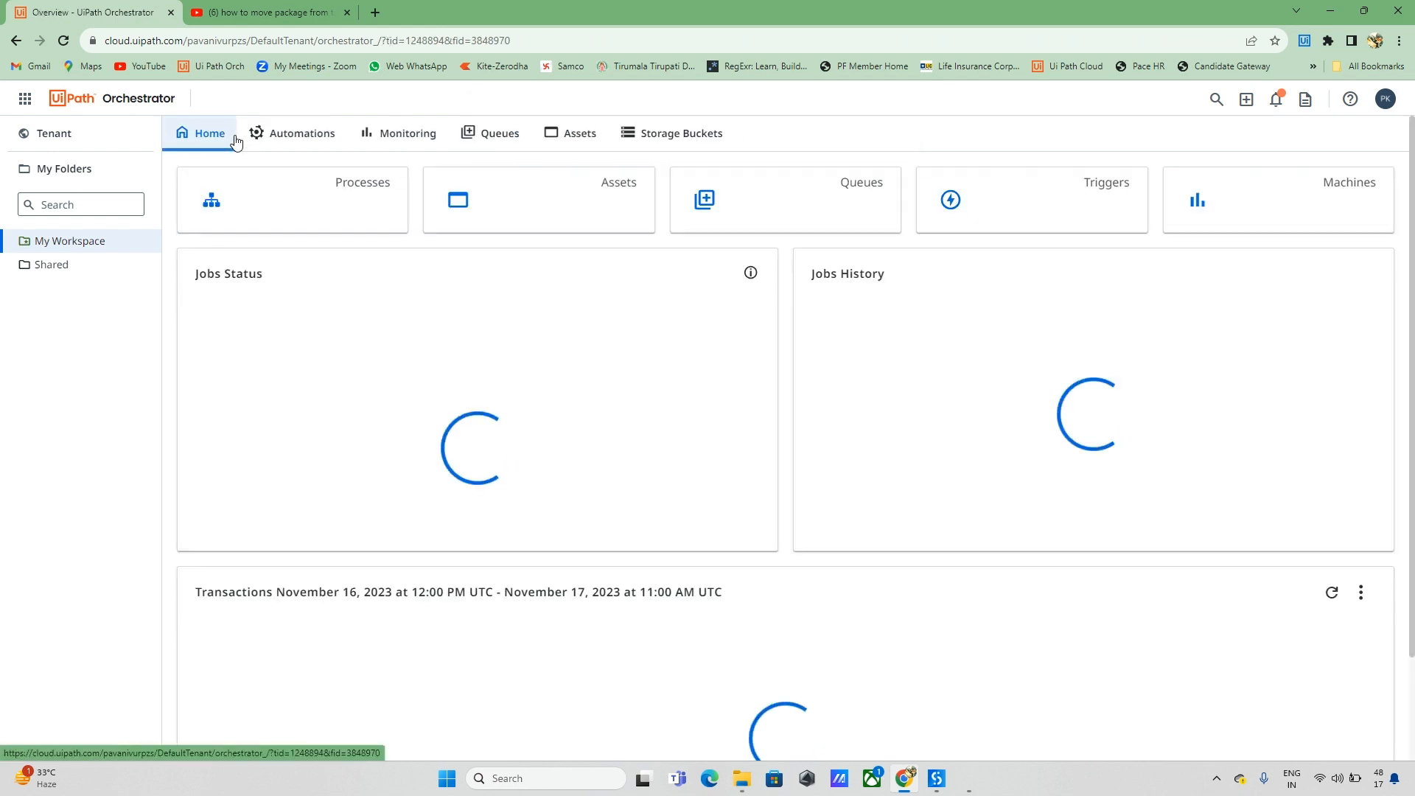
Step: Start another Test_Project job on Development runtime with the workspace machine and connected hostname
click(321, 215)
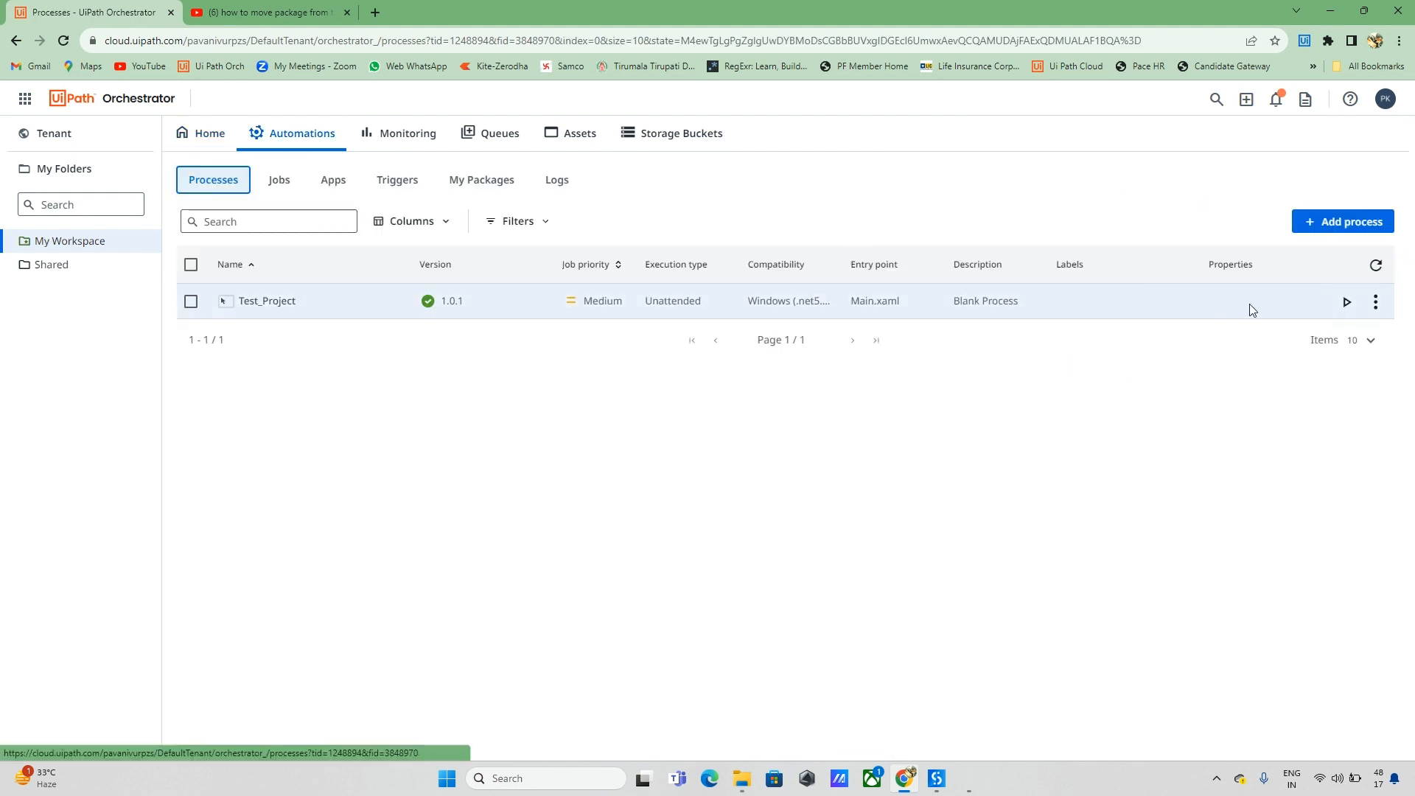
click(1337, 304)
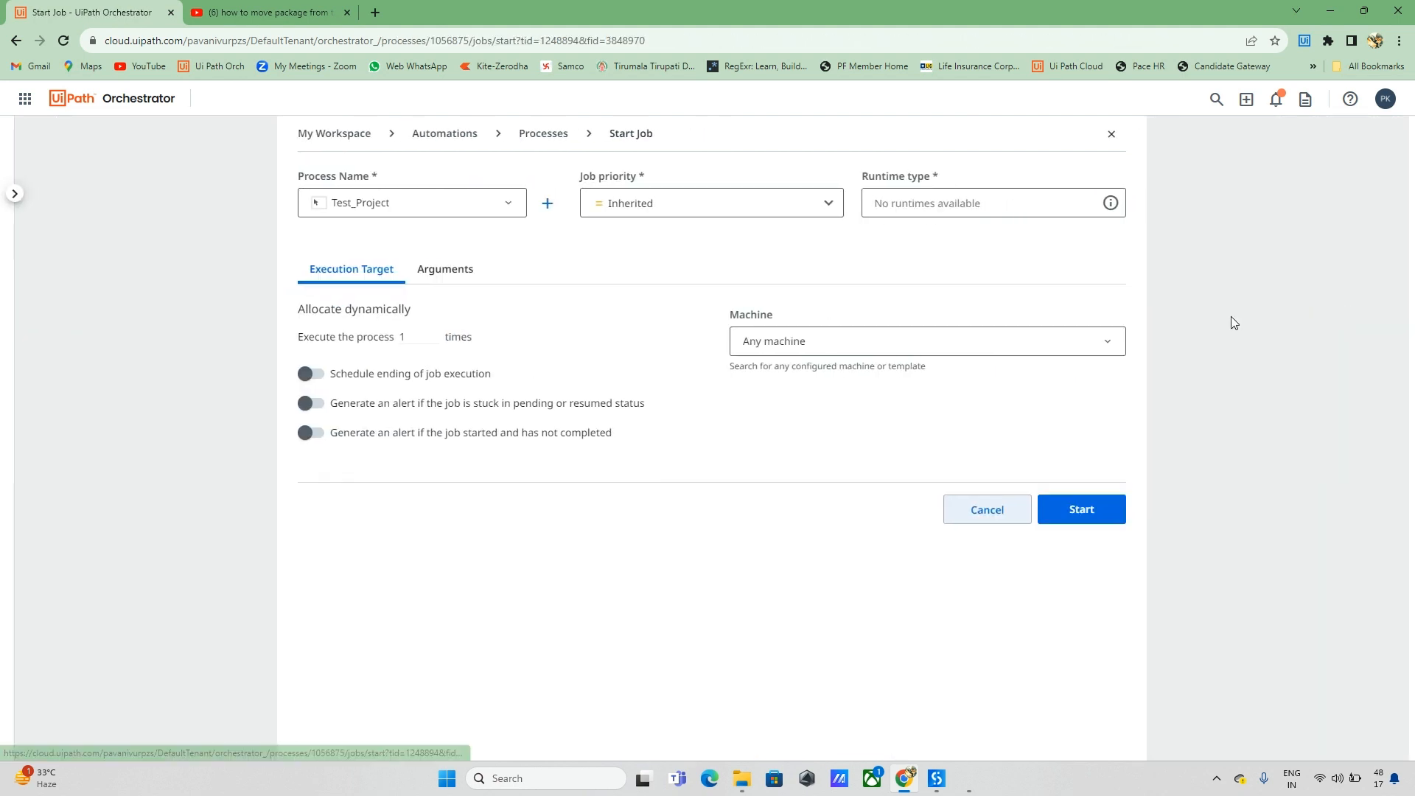
click(1108, 342)
click(1109, 204)
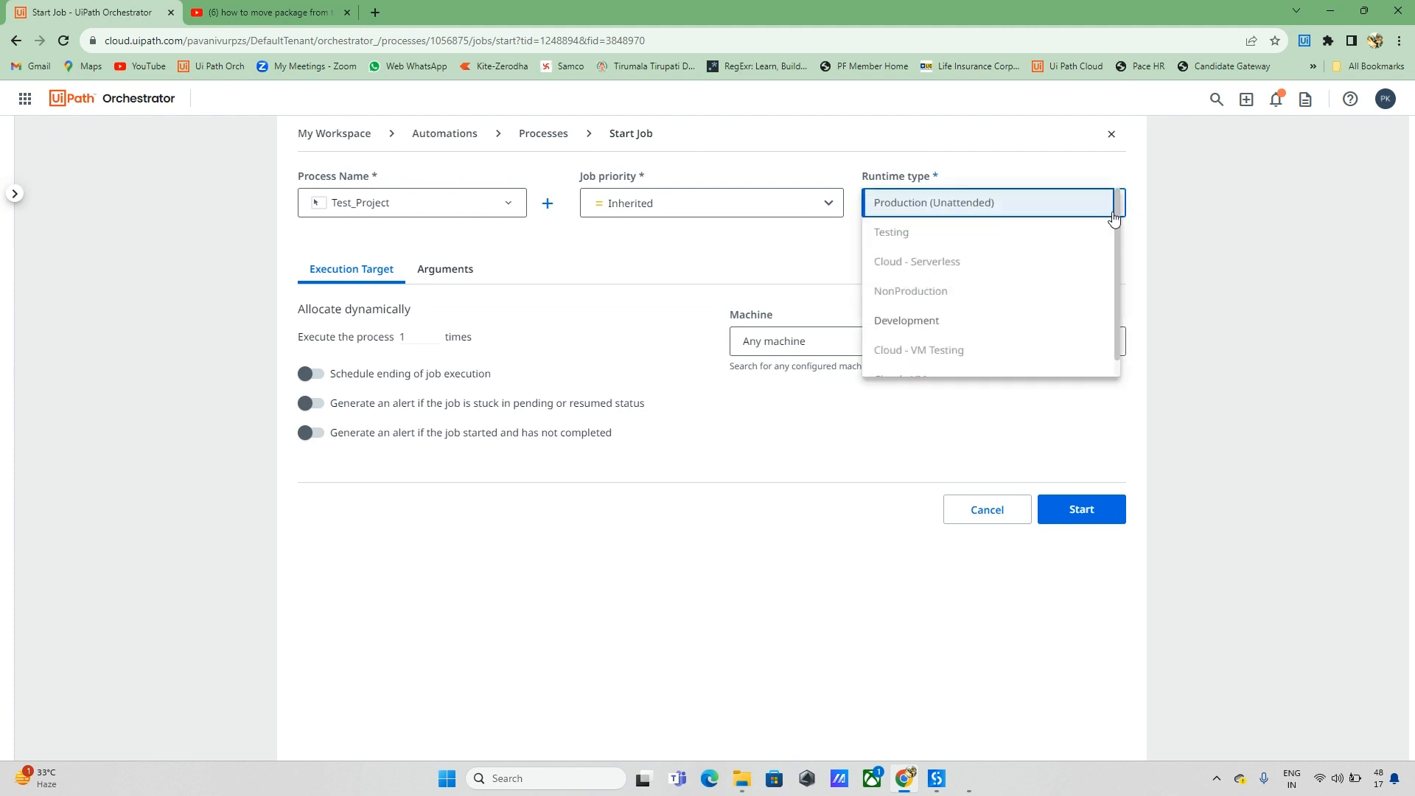
click(905, 321)
click(1103, 343)
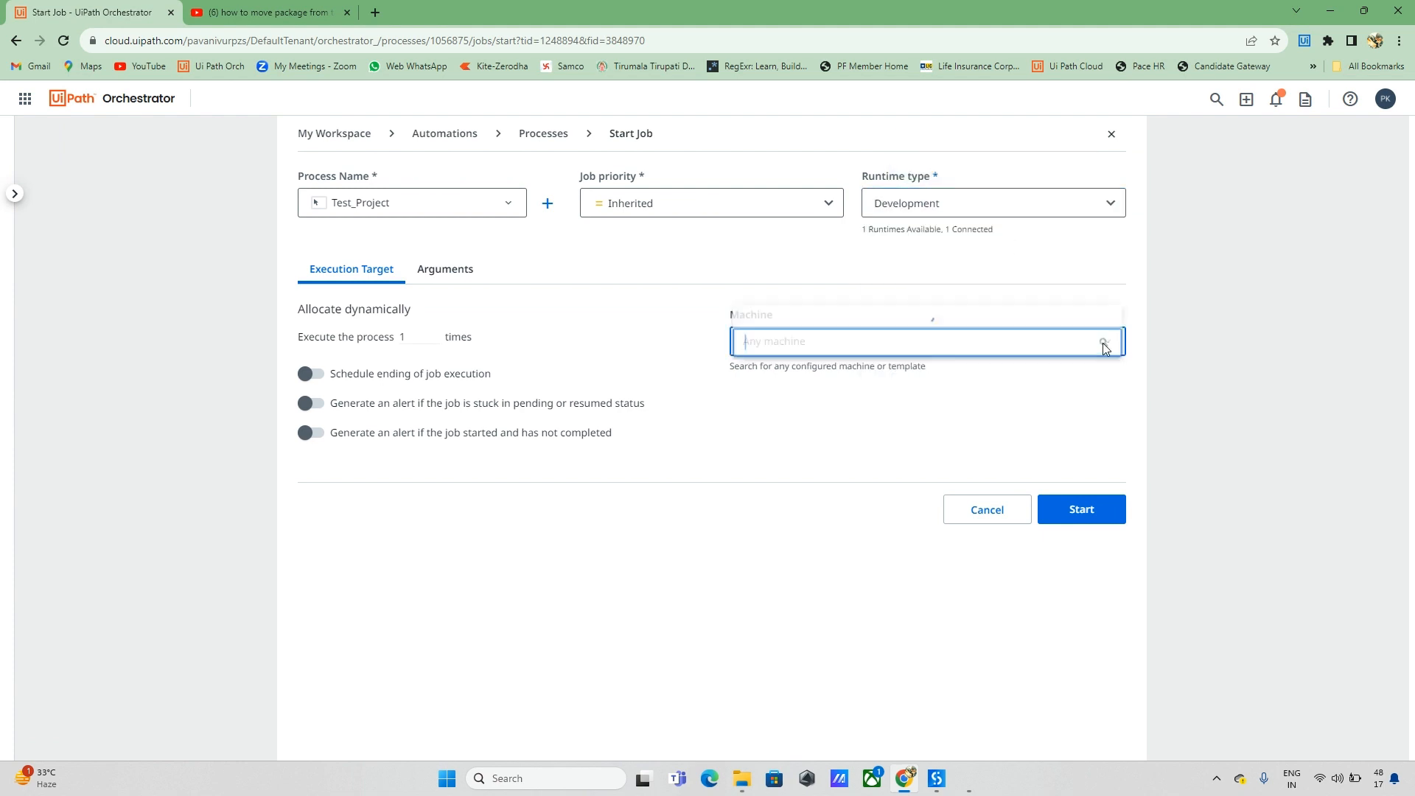
click(776, 317)
click(862, 439)
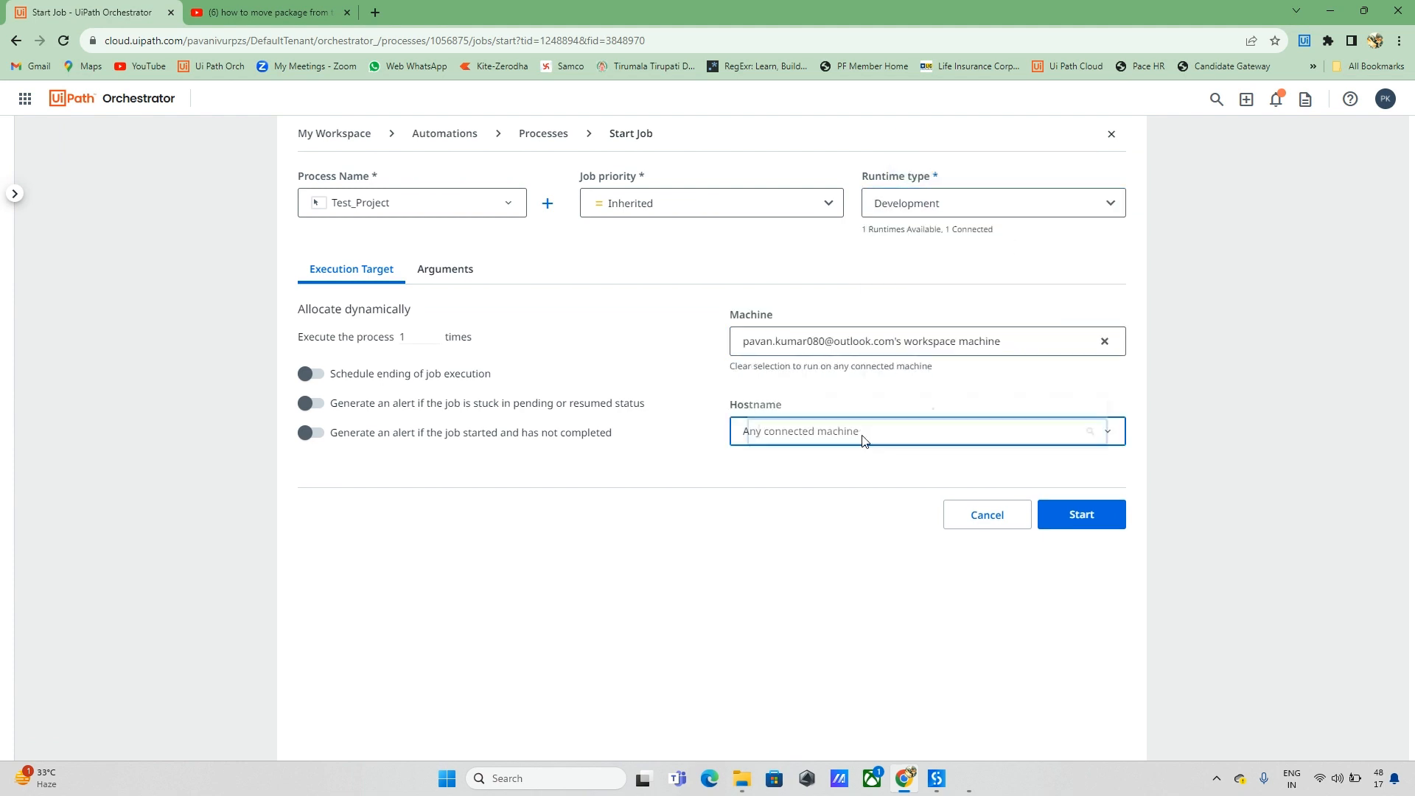
click(785, 423)
click(1064, 515)
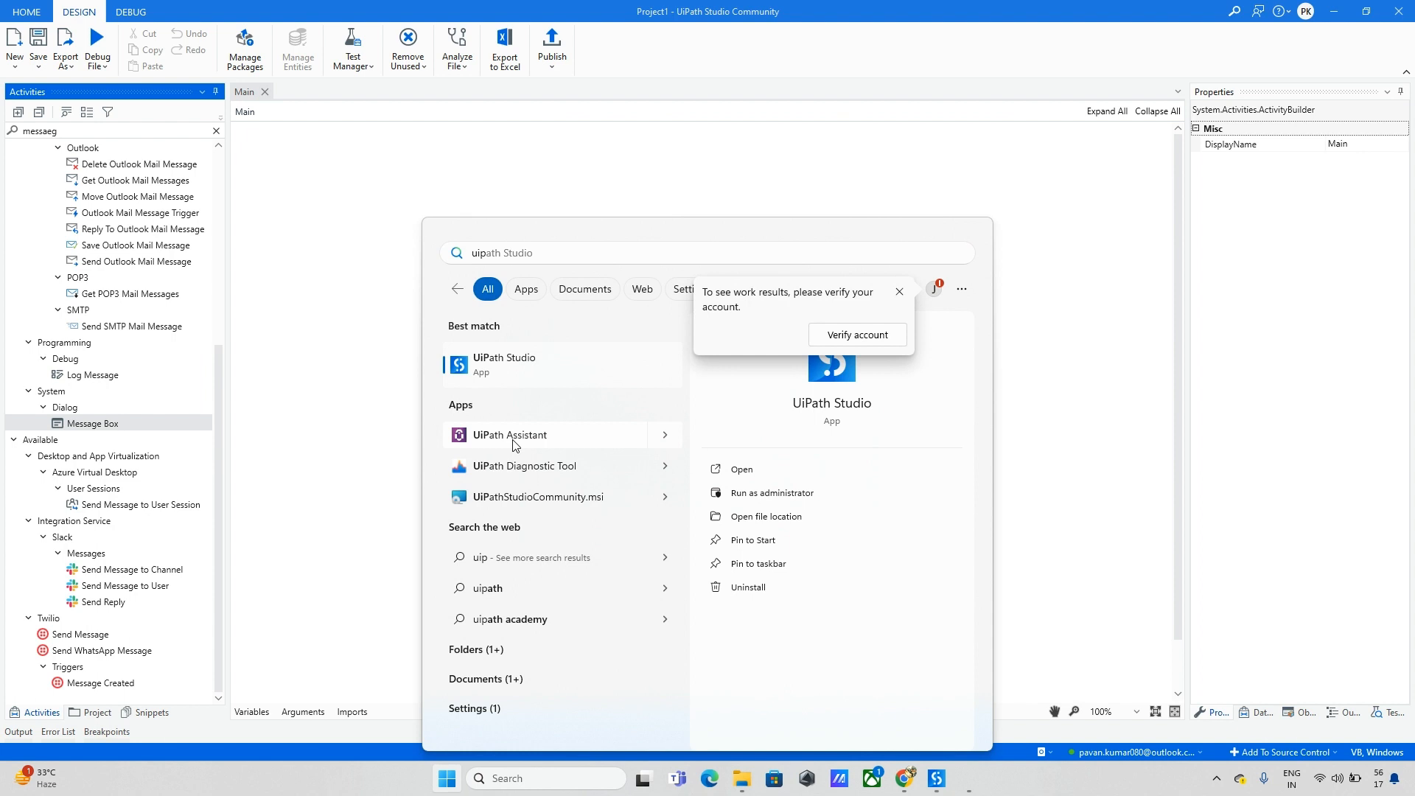
Step: Run Test_Project from UiPath Assistant and expand the package install error details
click(514, 435)
click(808, 284)
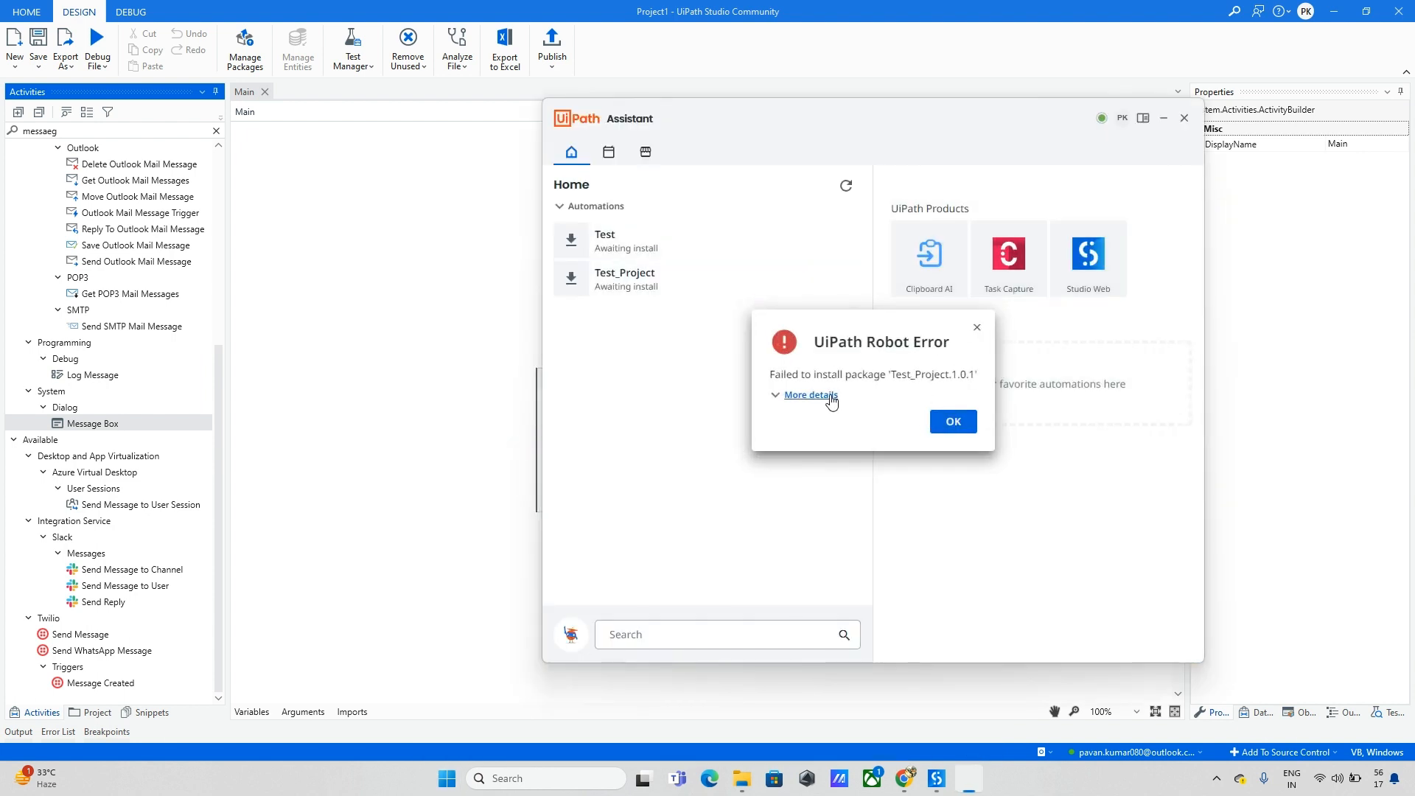
click(830, 398)
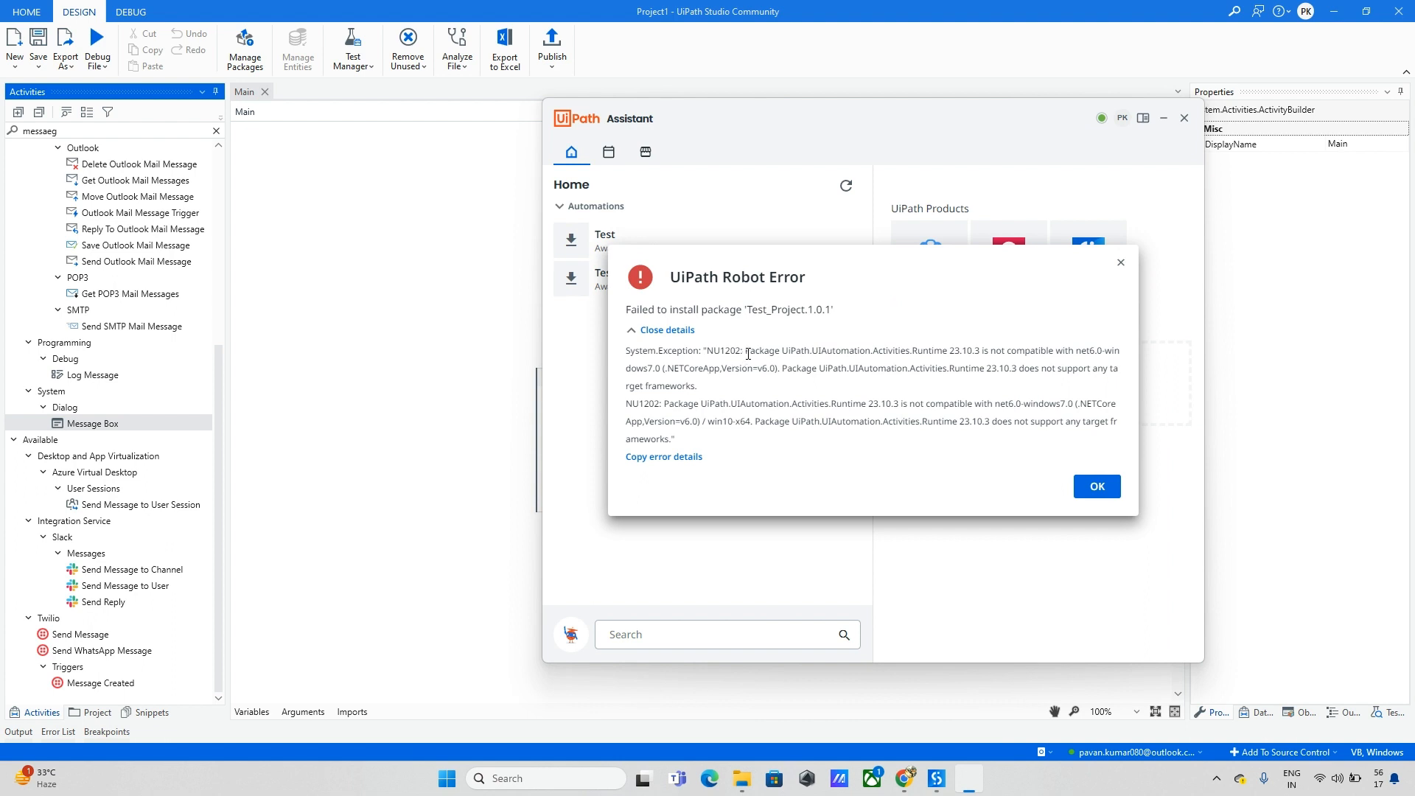
drag(747, 351, 942, 347)
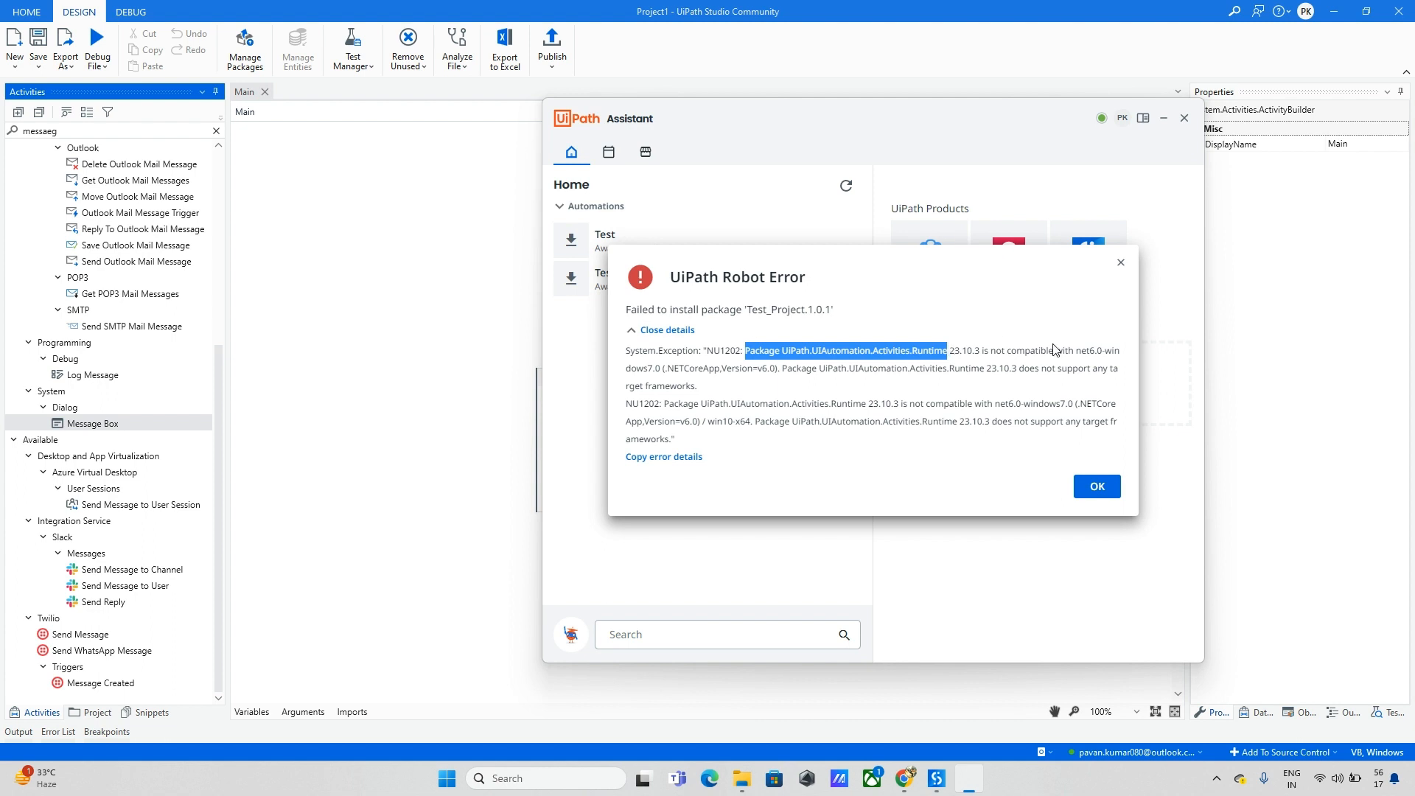
Step: Dismiss the install error, minimize the Assistant, and select the Message Box activity
click(1105, 488)
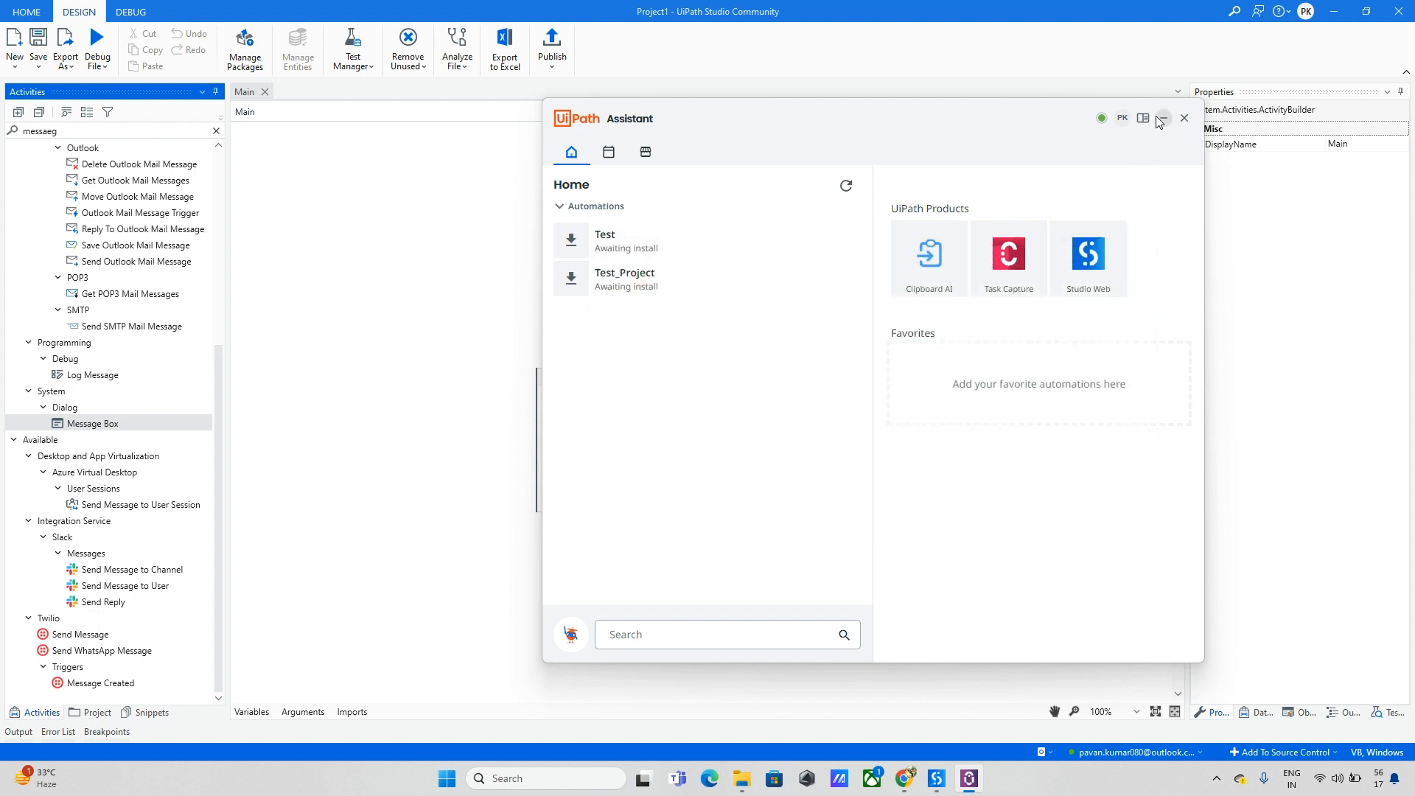
click(1155, 116)
click(708, 438)
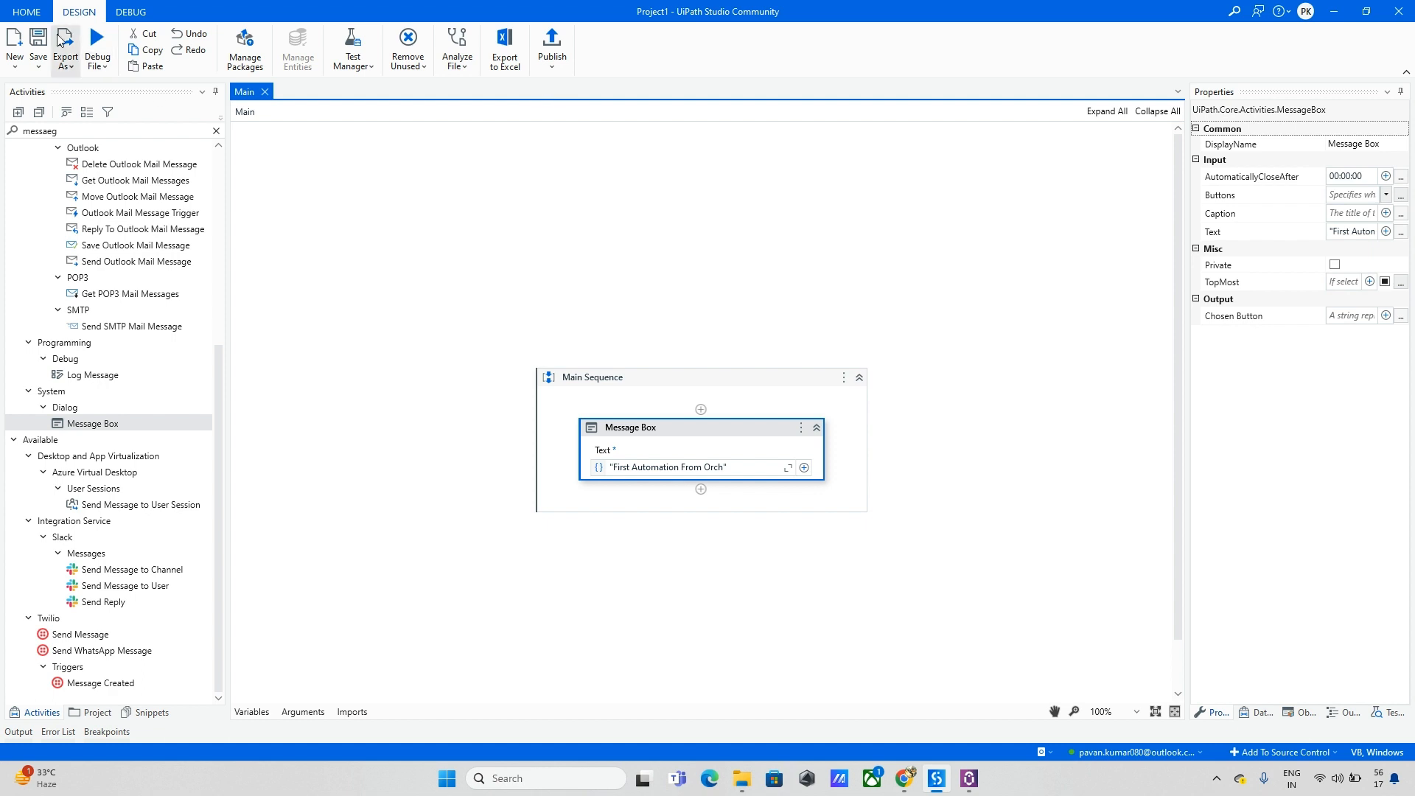
Step: Search All Packages in Manage Packages for UiPath.UIAutomation
click(244, 48)
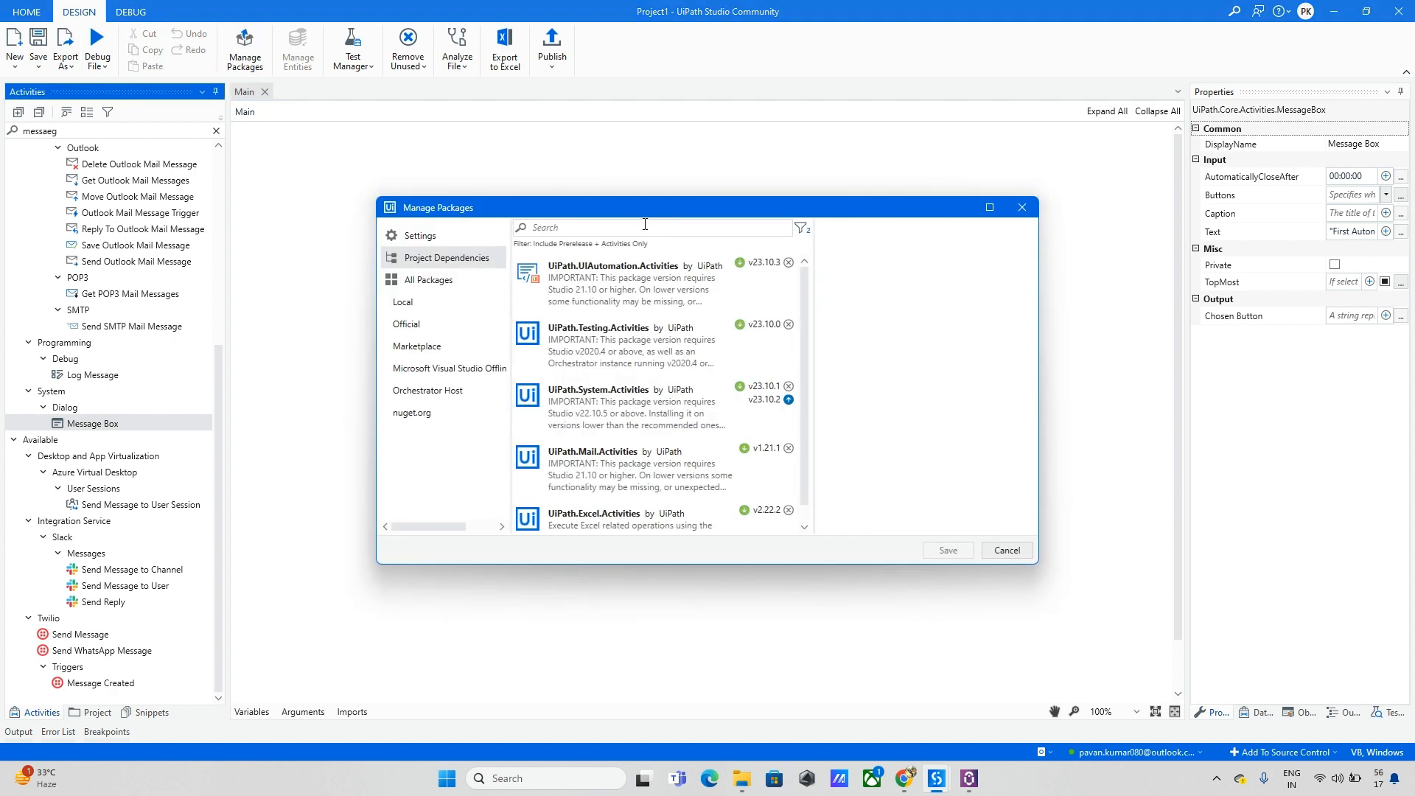
click(457, 281)
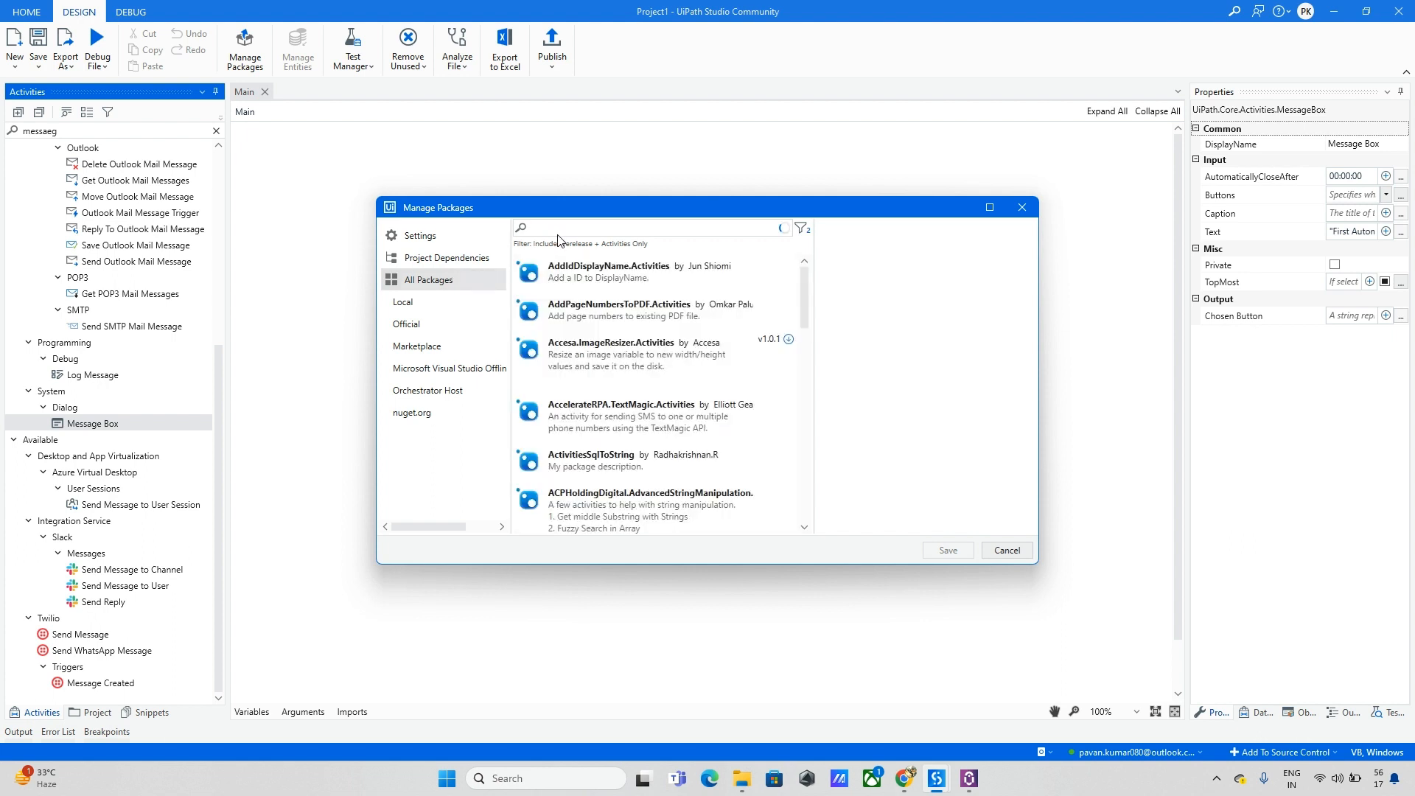
text(Package UiPath.UIAutomation.Activities.Runtime)
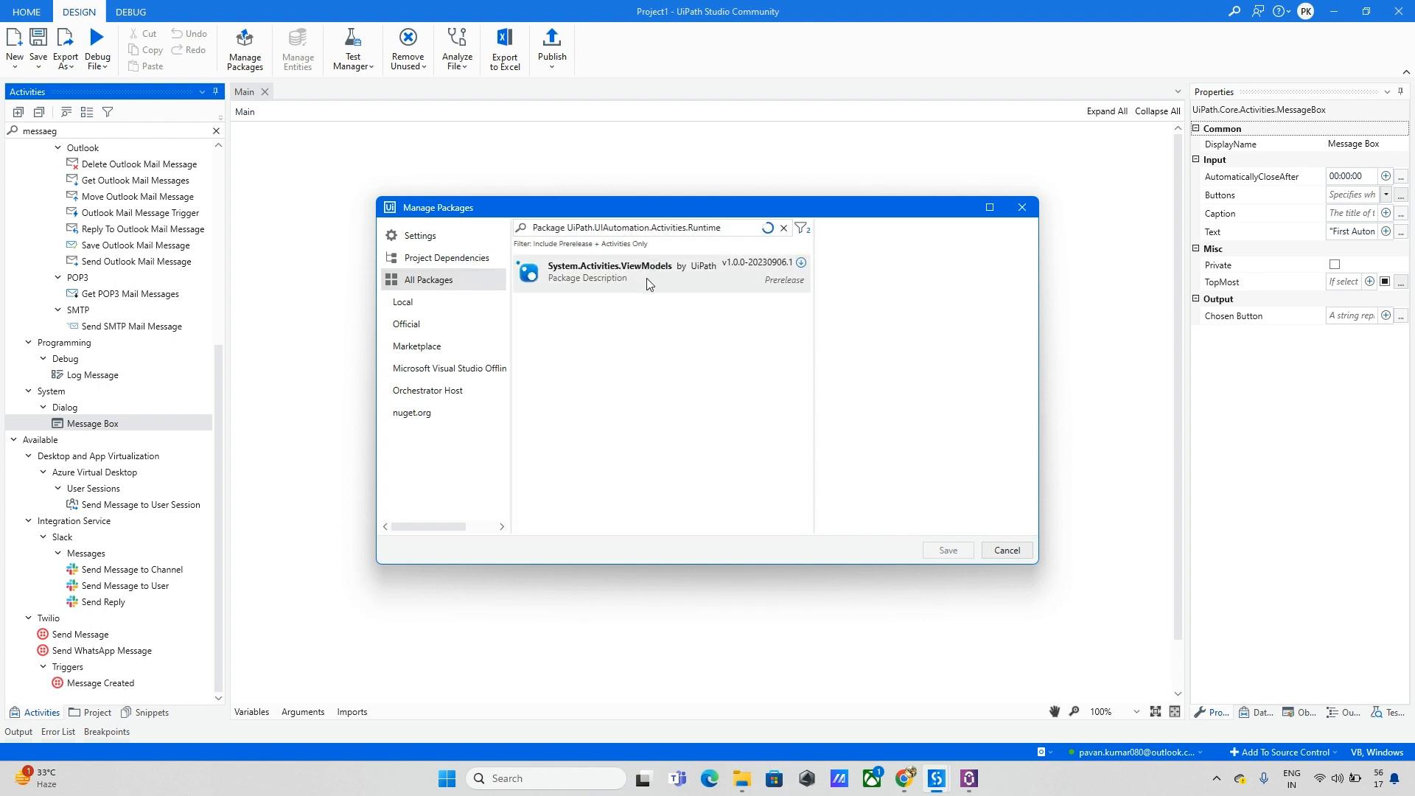
drag(651, 228, 783, 234)
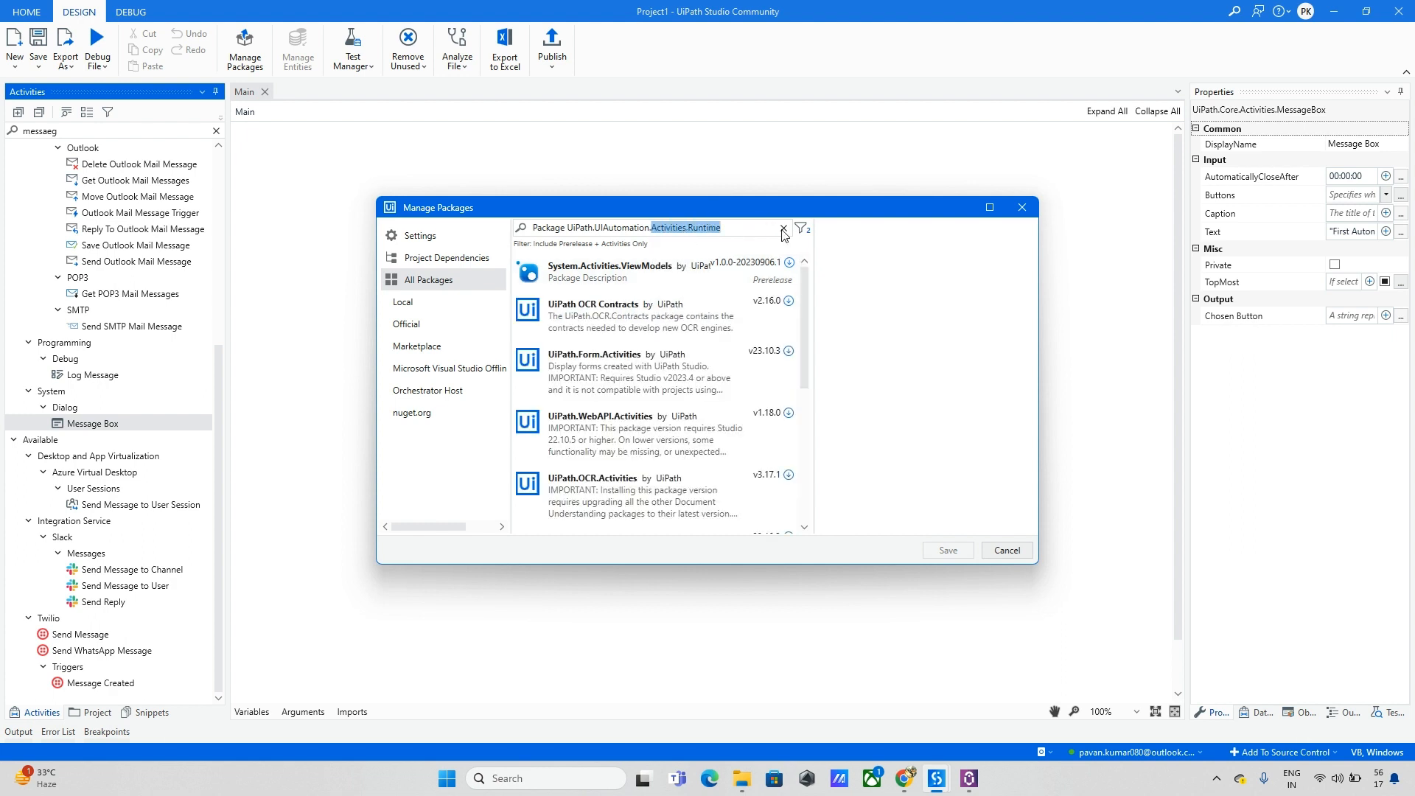
key(BackSpace)
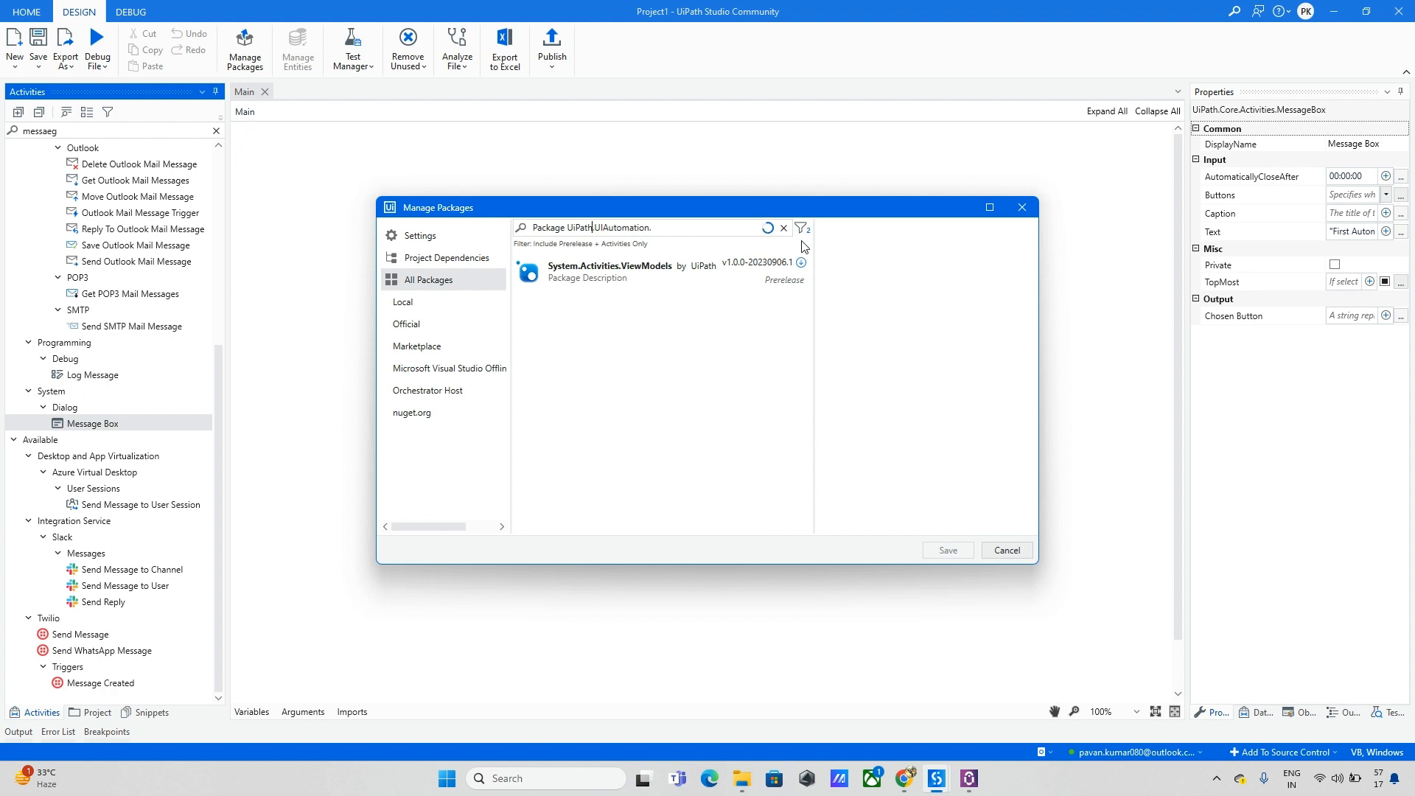
key(Left)
key(Left)
key(BackSpace)
key(BackSpace)
key(BackSpace)
key(BackSpace)
key(BackSpace)
key(BackSpace)
key(BackSpace)
key(BackSpace)
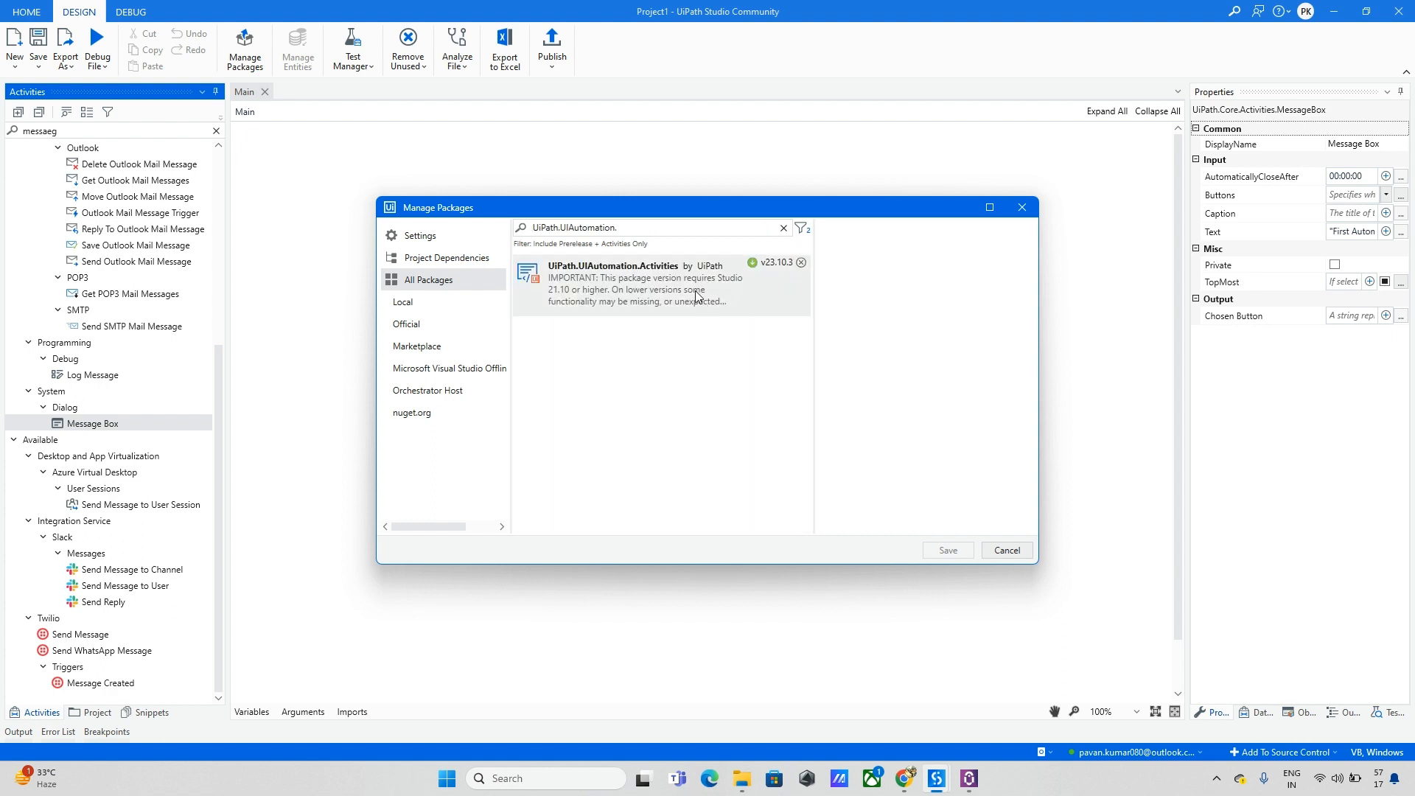
Step: Update UiPath.UIAutomation.Activities to version 23.4.10 and save the dependency changes
click(695, 292)
click(871, 310)
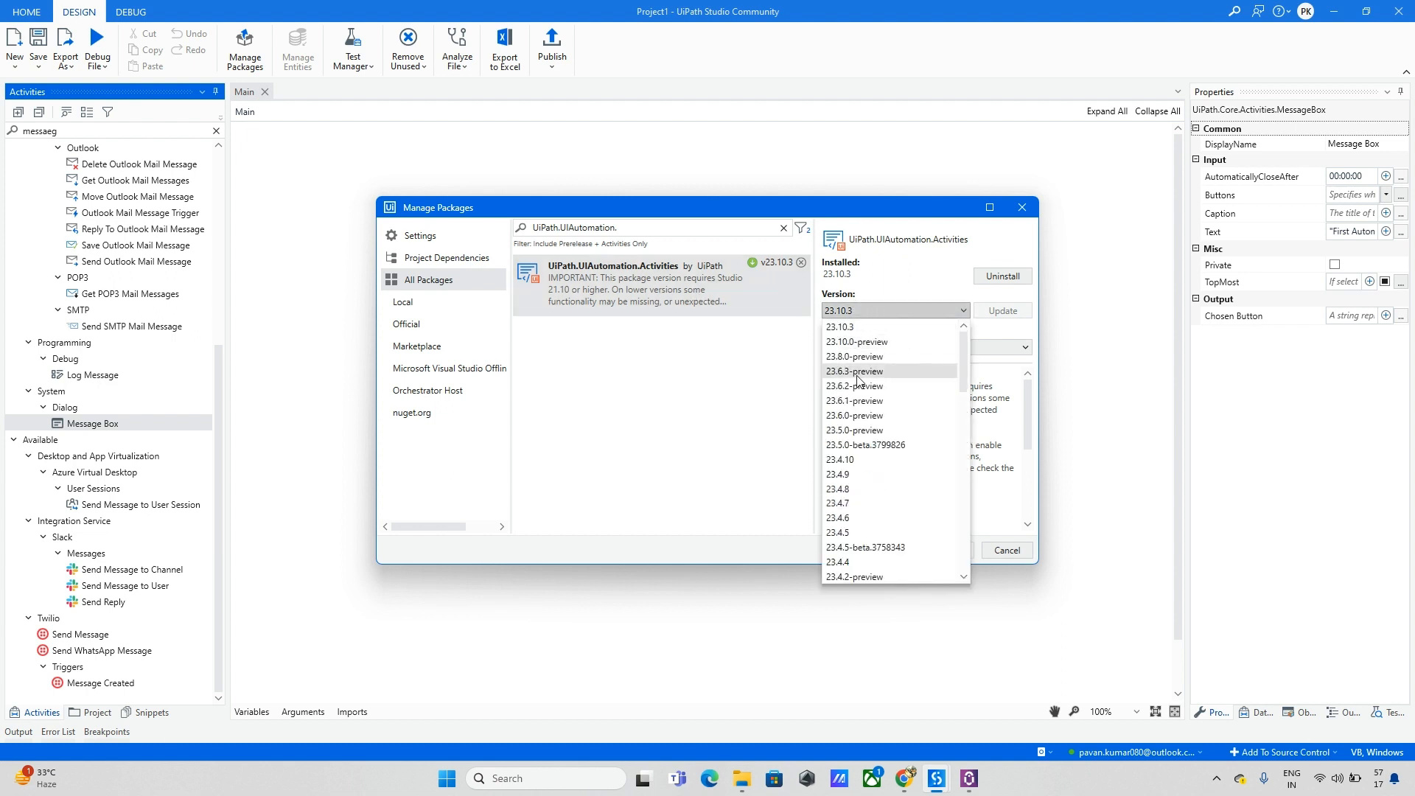
click(862, 461)
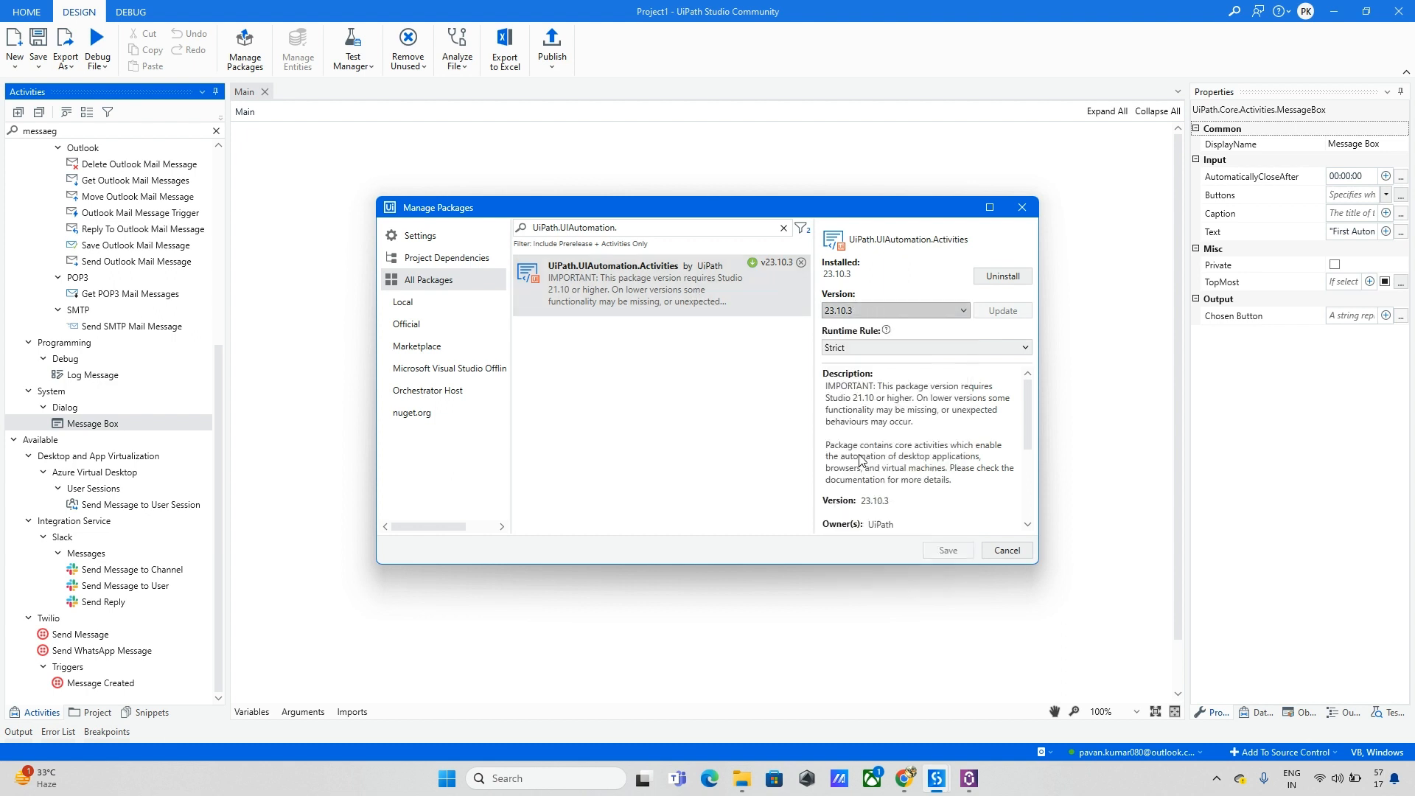
click(1005, 311)
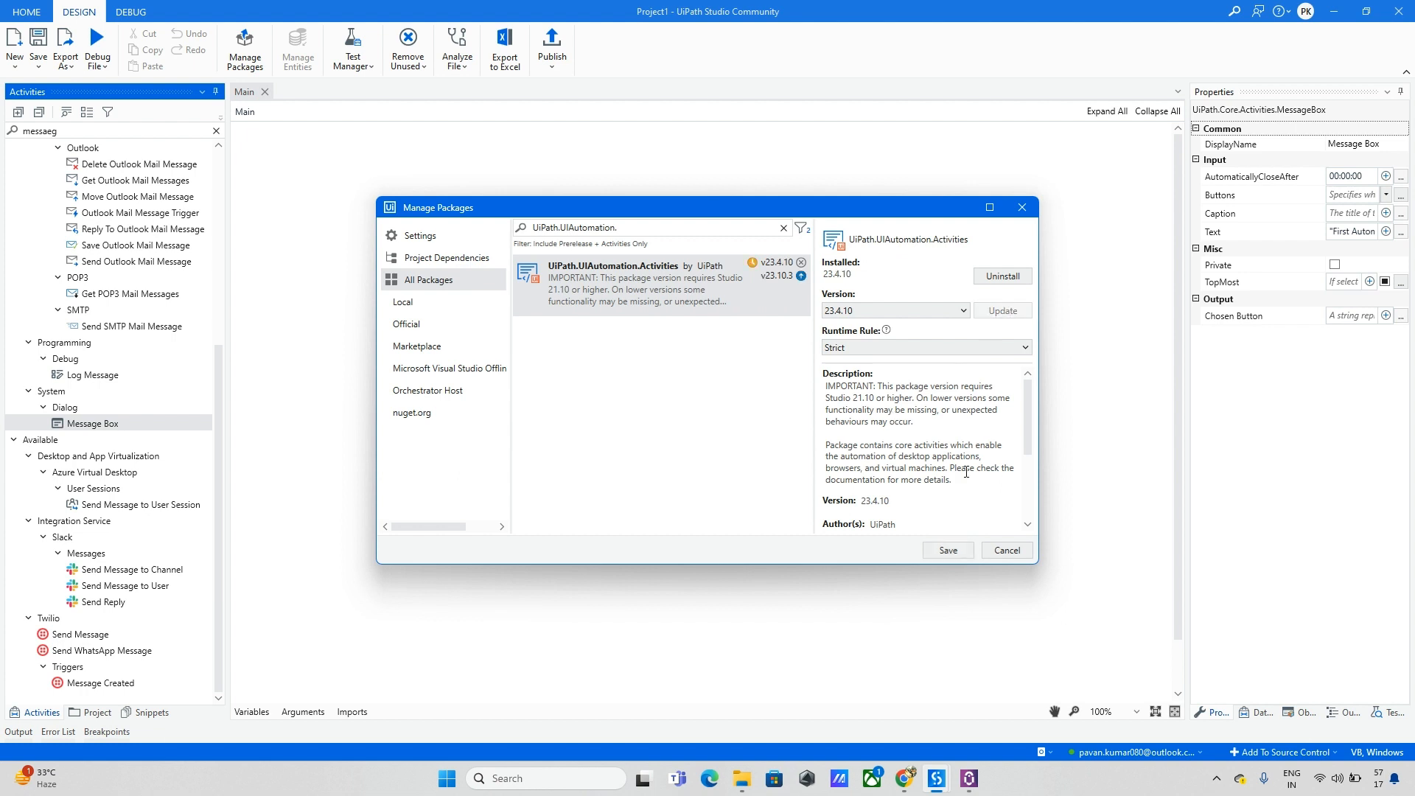
click(948, 551)
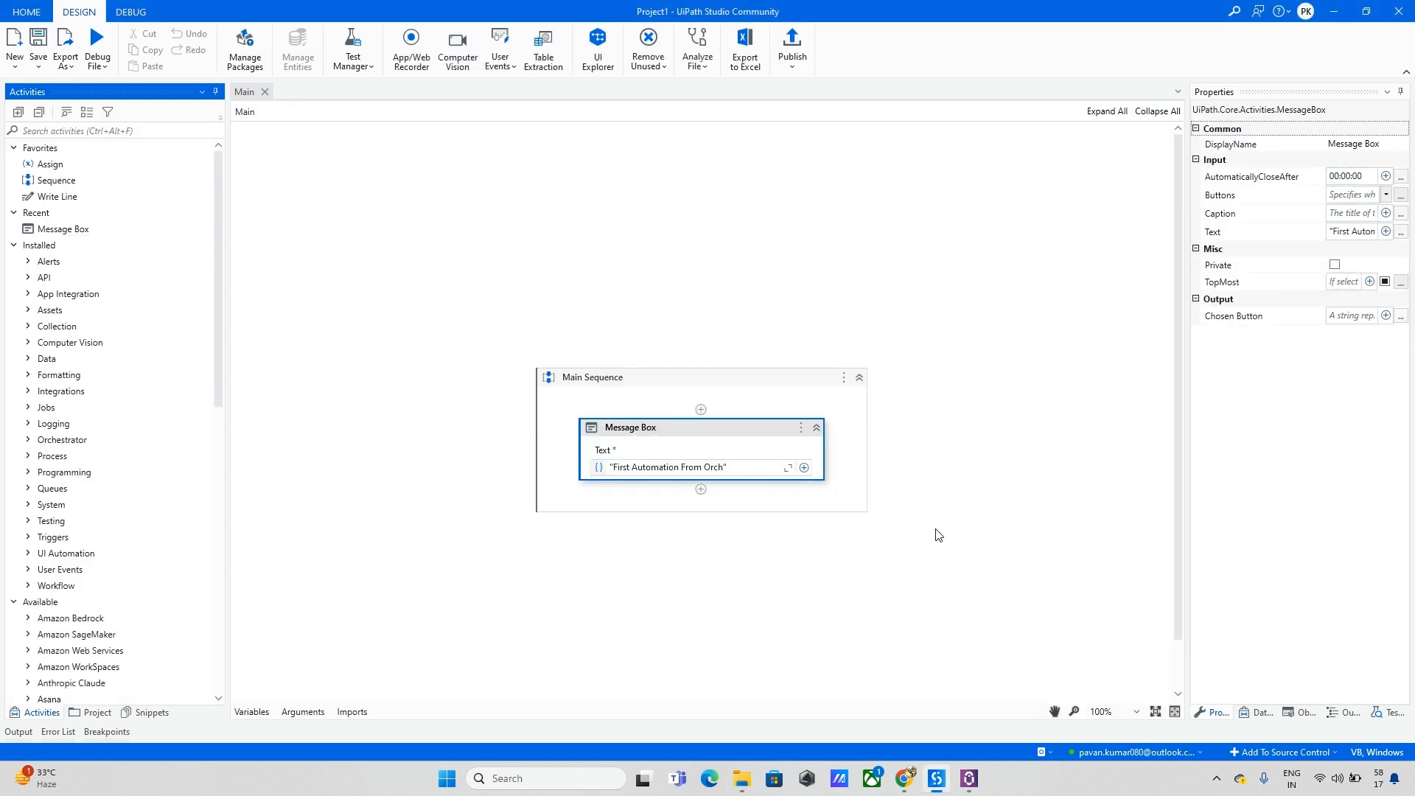
Step: Start publishing with the package name set to Test_Project
click(793, 51)
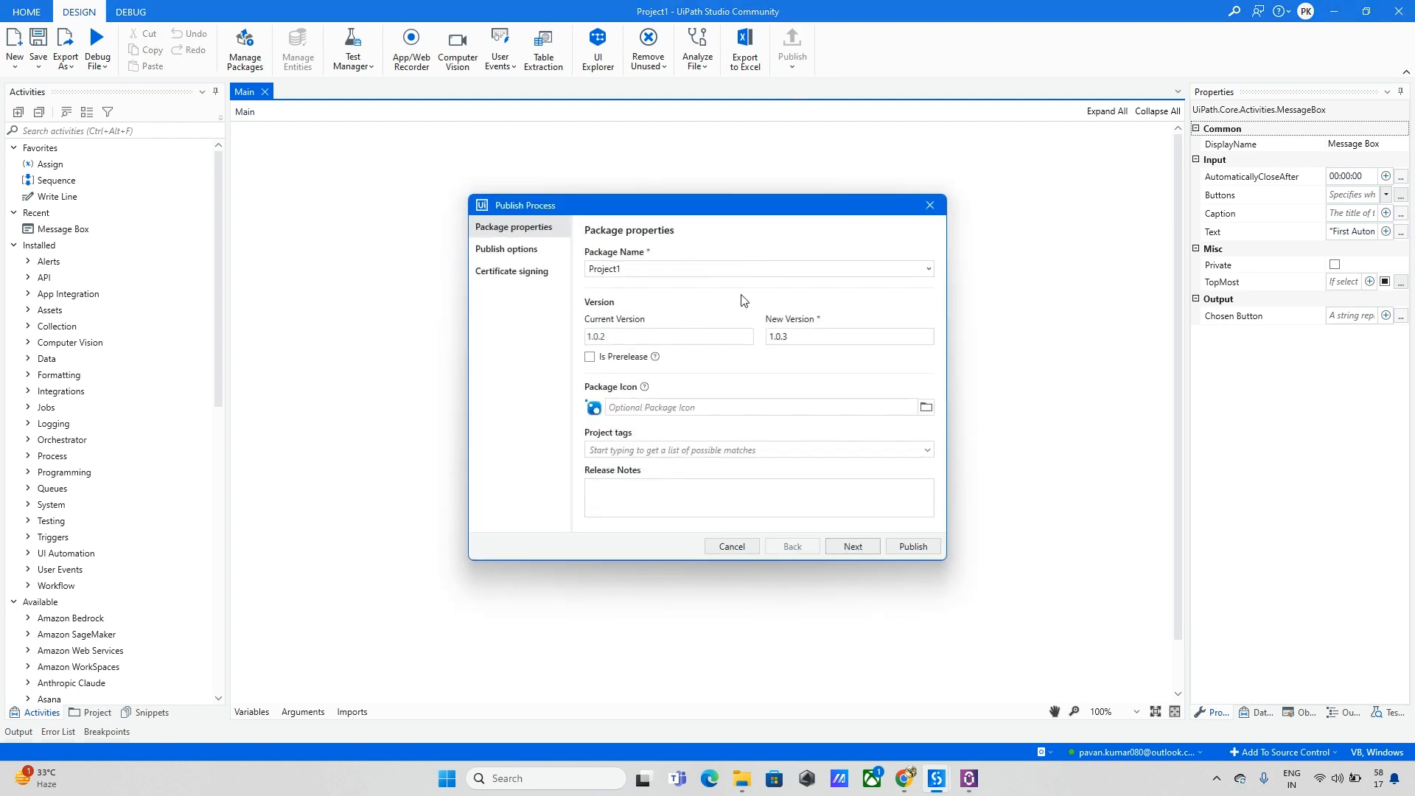
click(927, 270)
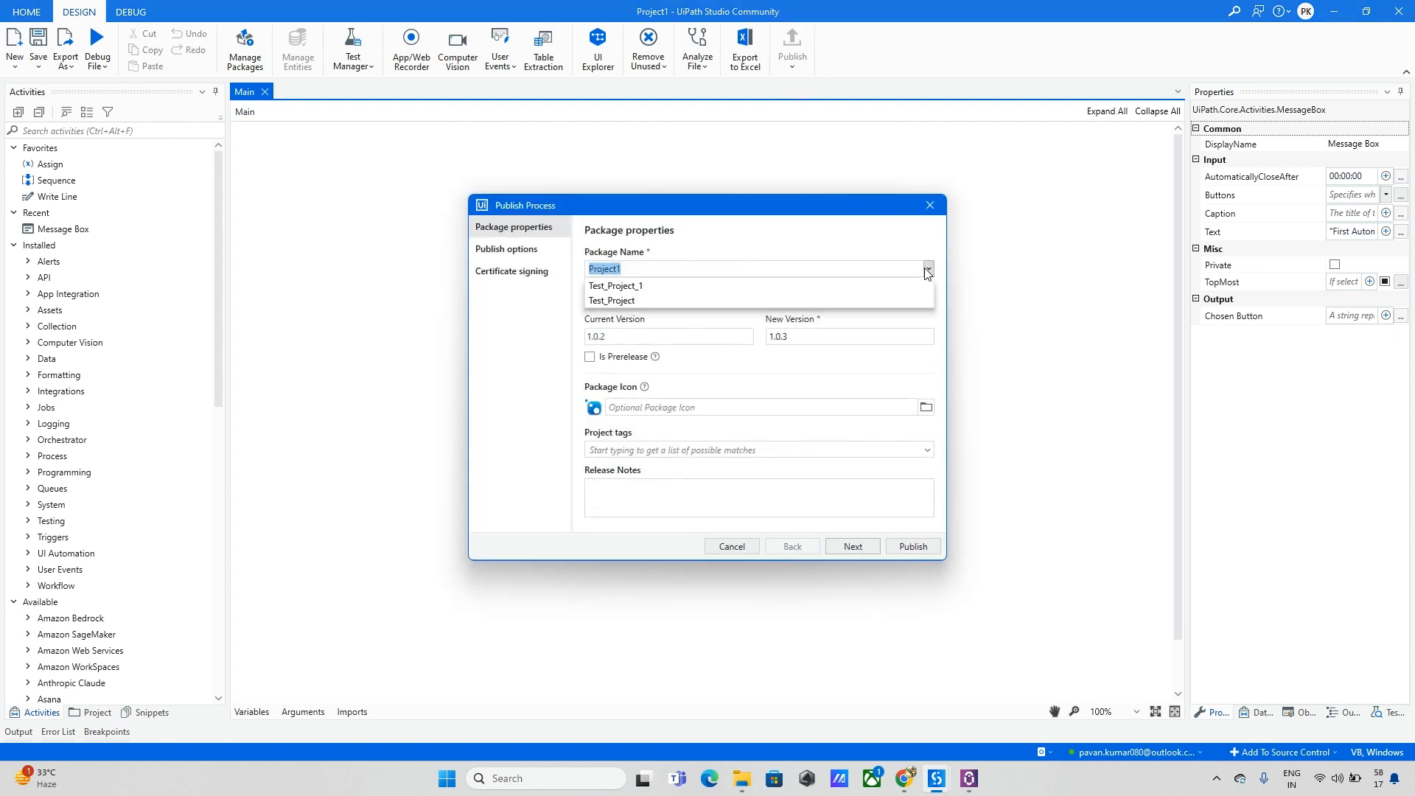
click(690, 295)
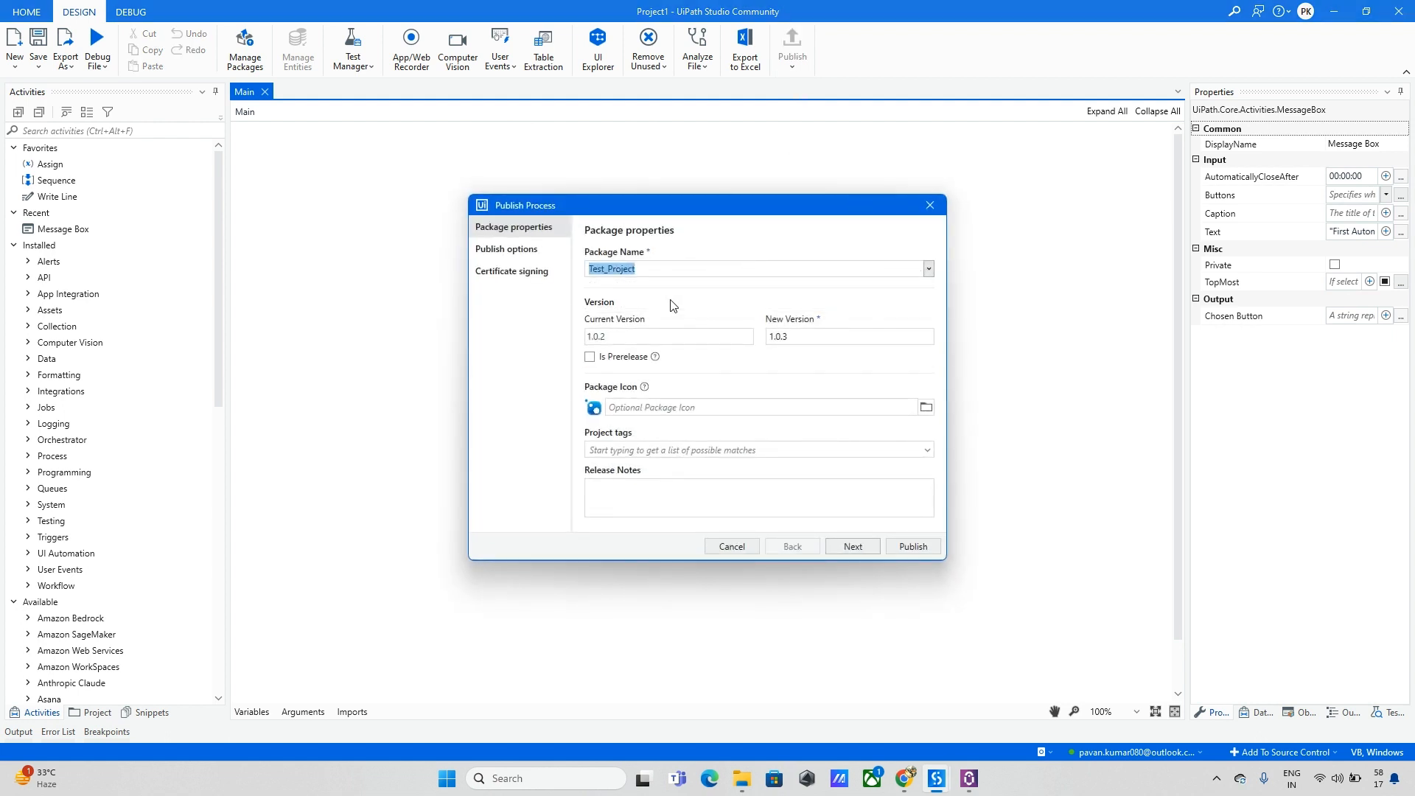
click(868, 555)
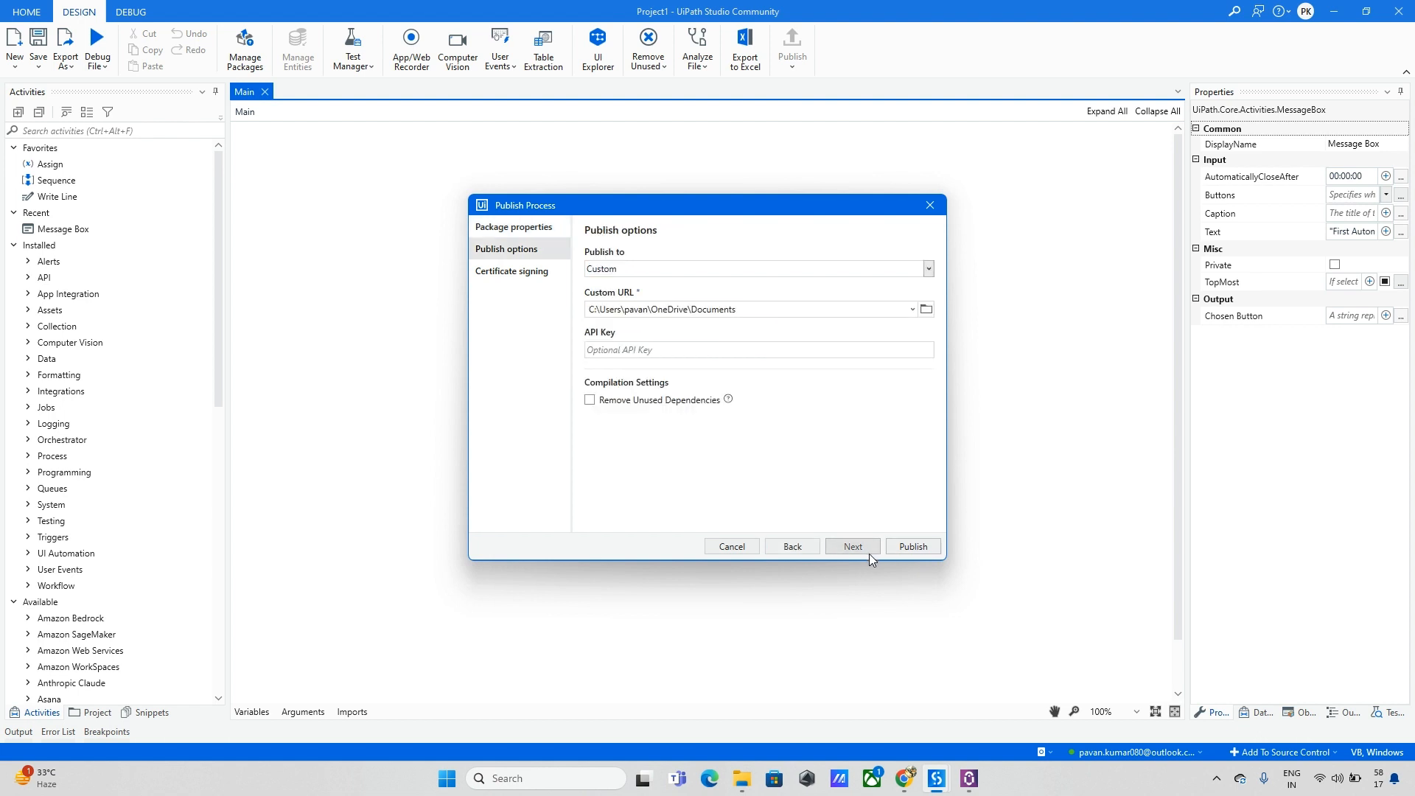
Step: Publish to the Orchestrator Personal Workspace Feed and acknowledge the version 1.0.3 success message
click(927, 274)
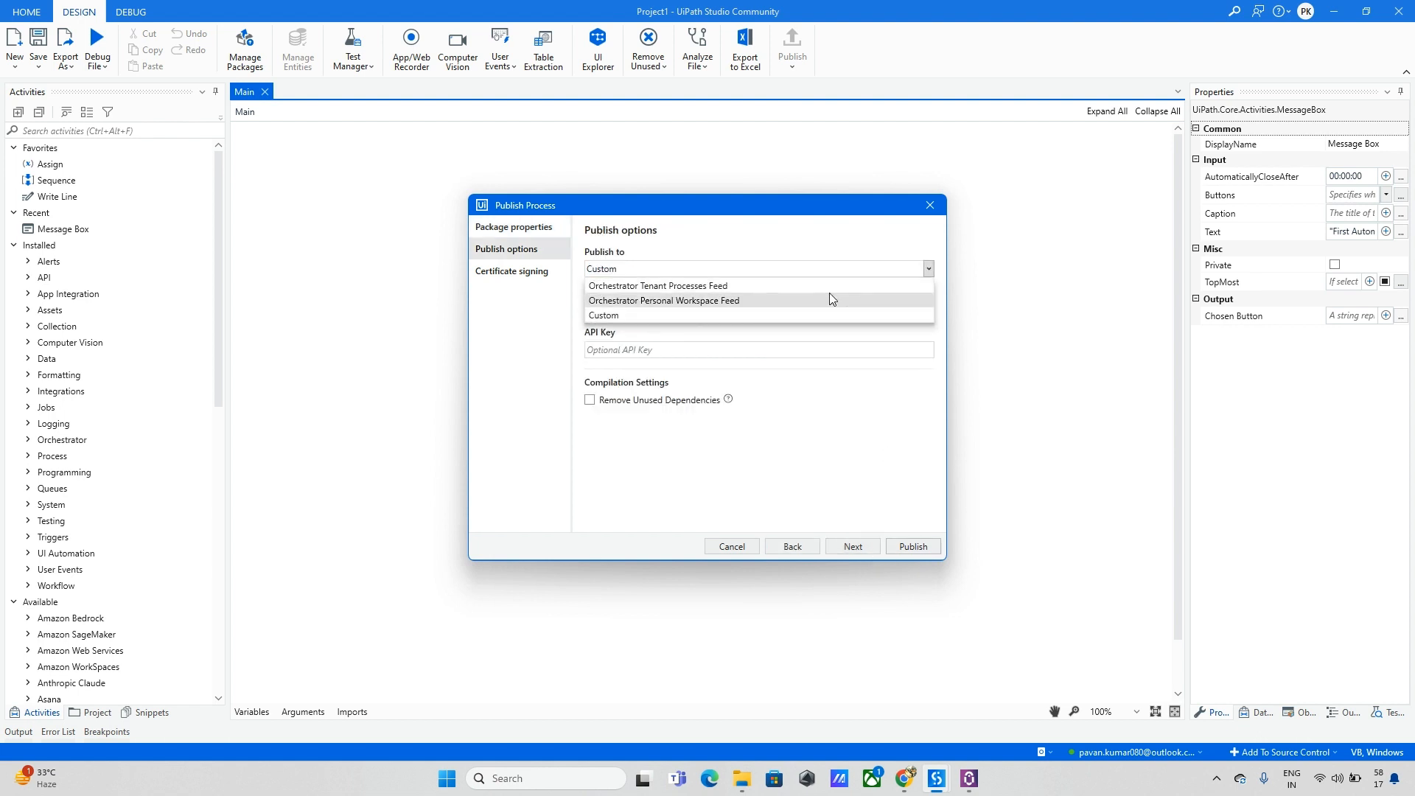
click(794, 303)
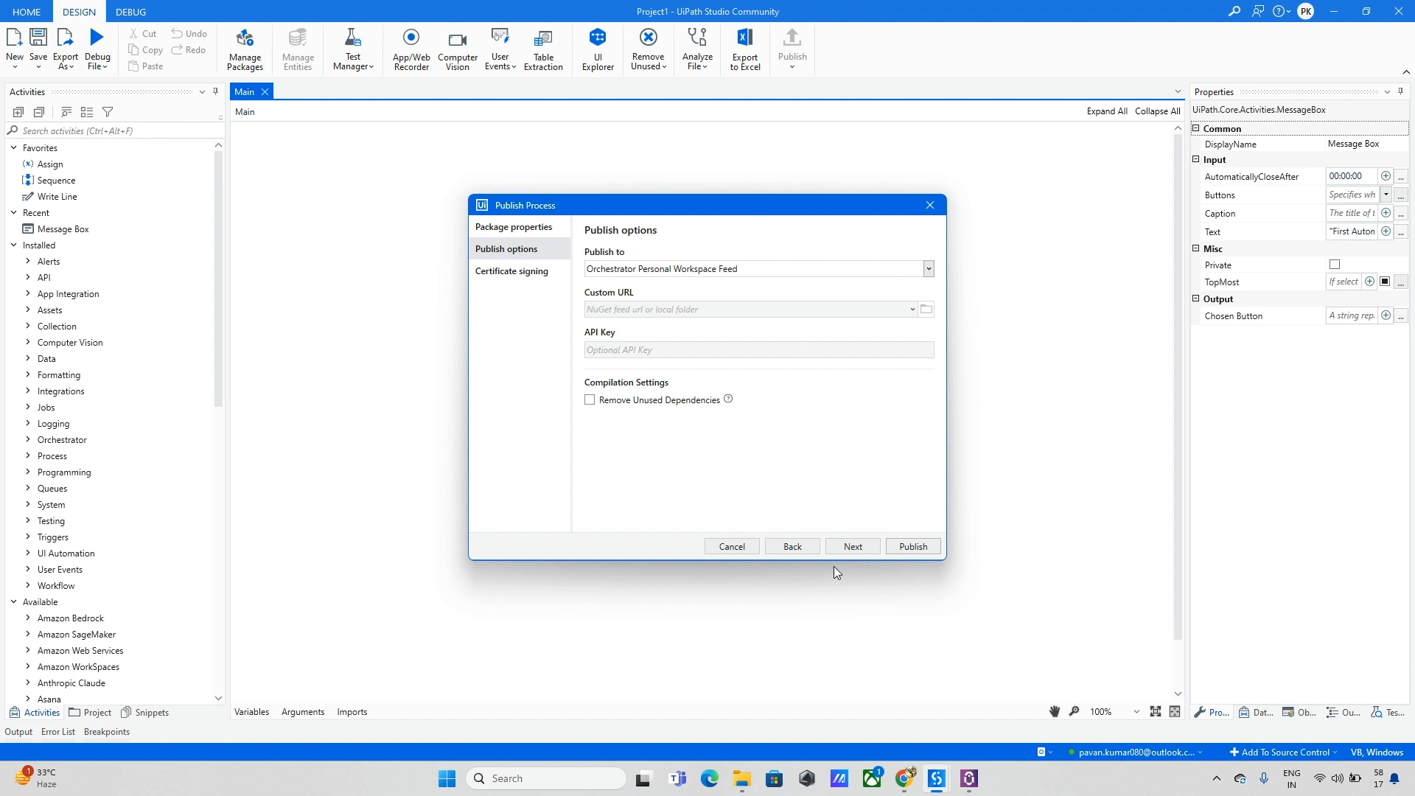
click(904, 549)
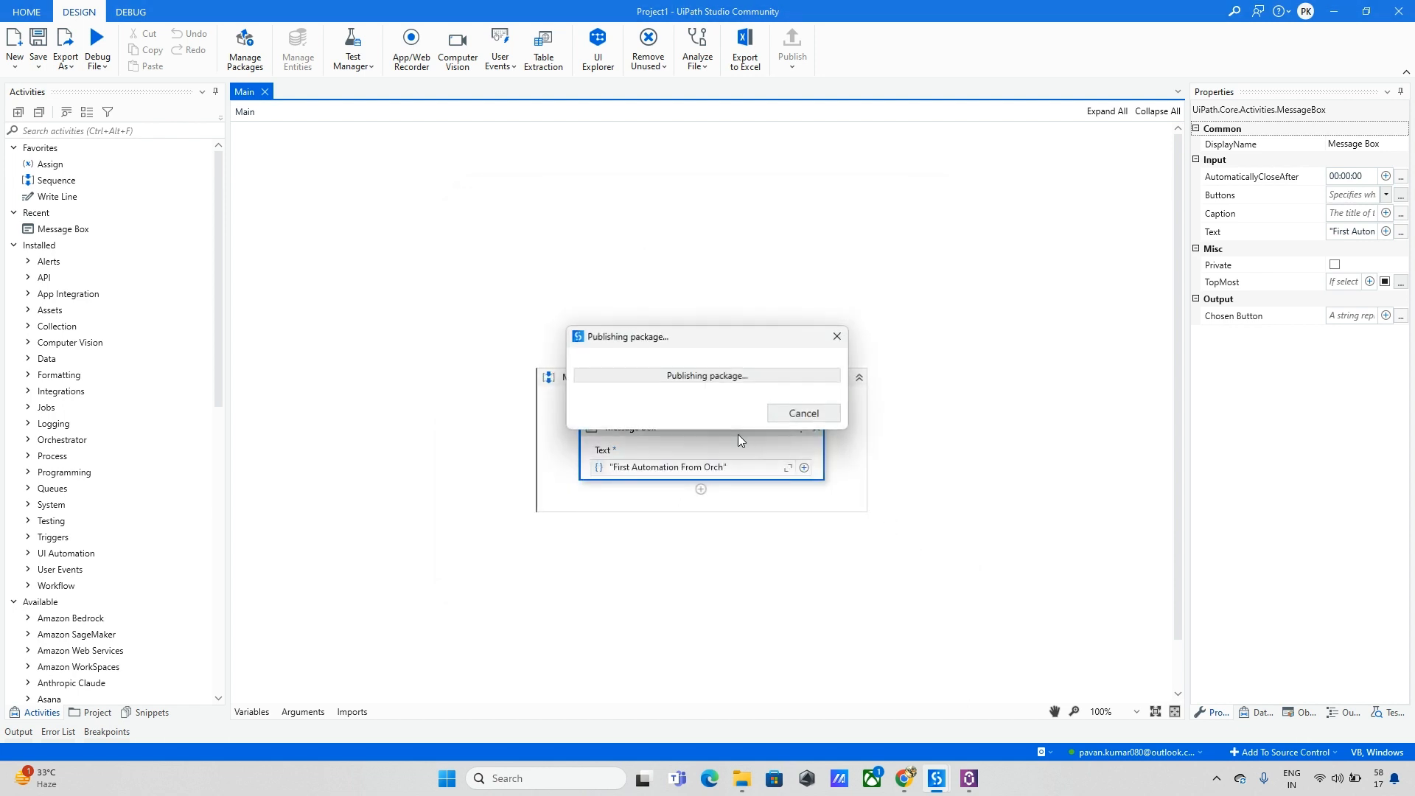
click(814, 420)
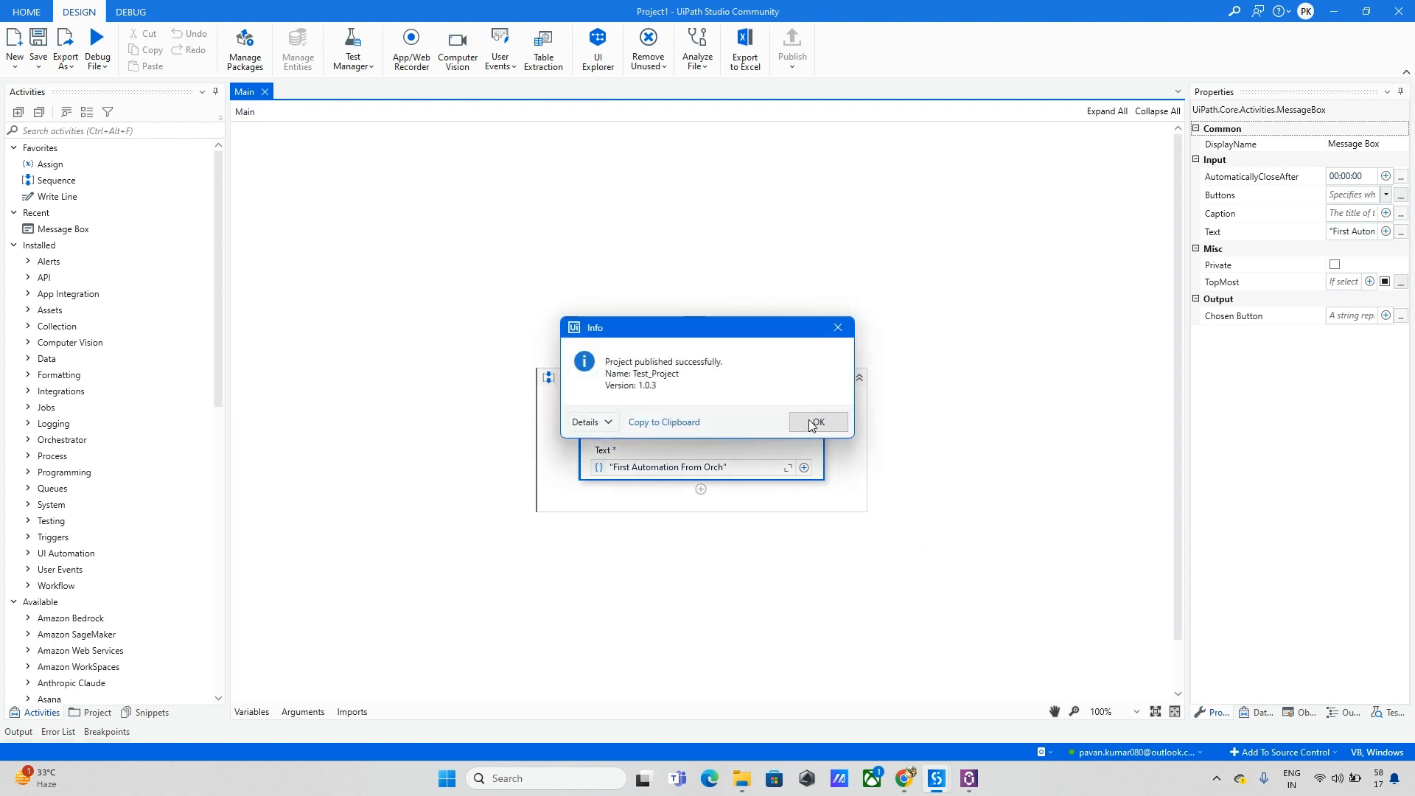
Step: Open the My Workspace Processes list and find Test_Project at version 1.0.3
click(905, 778)
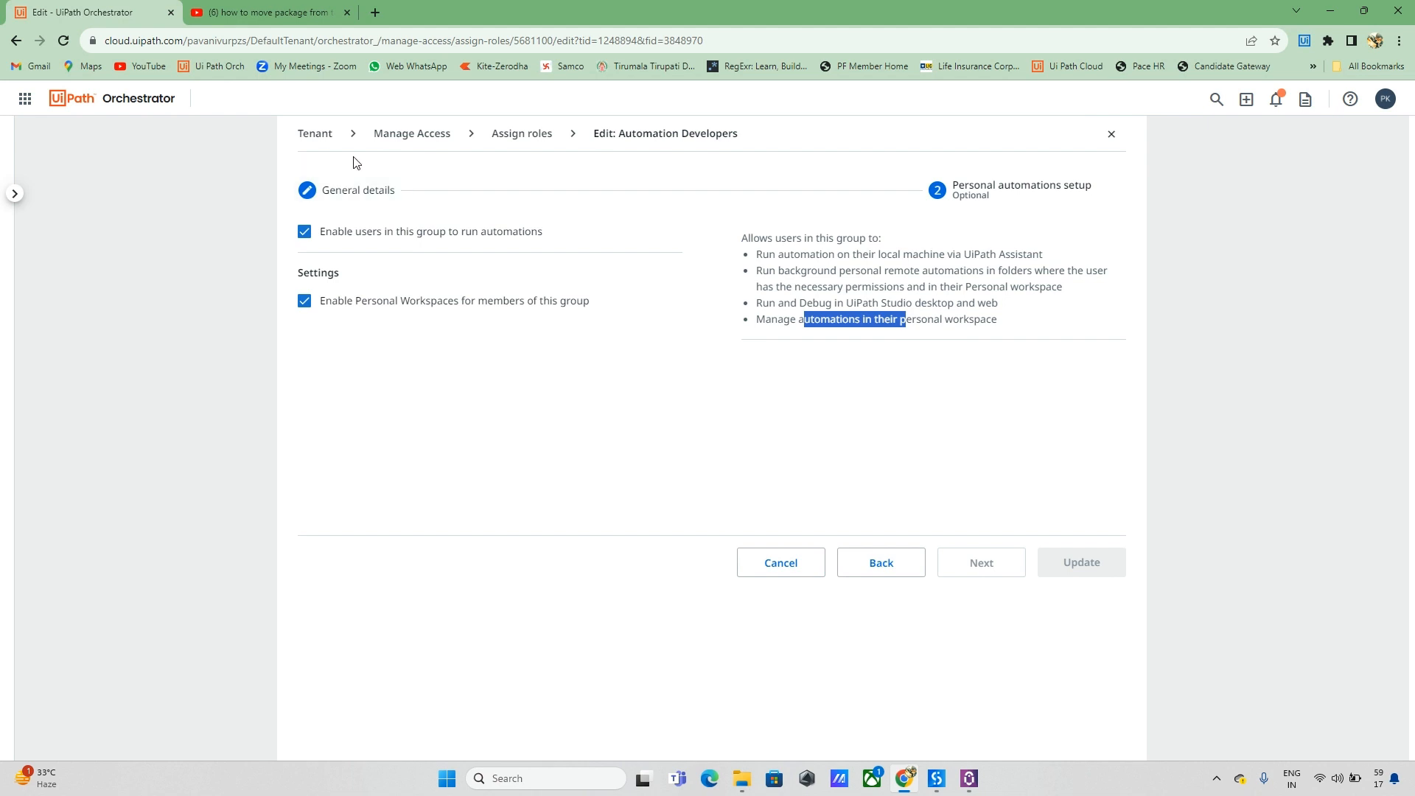
click(316, 136)
click(67, 241)
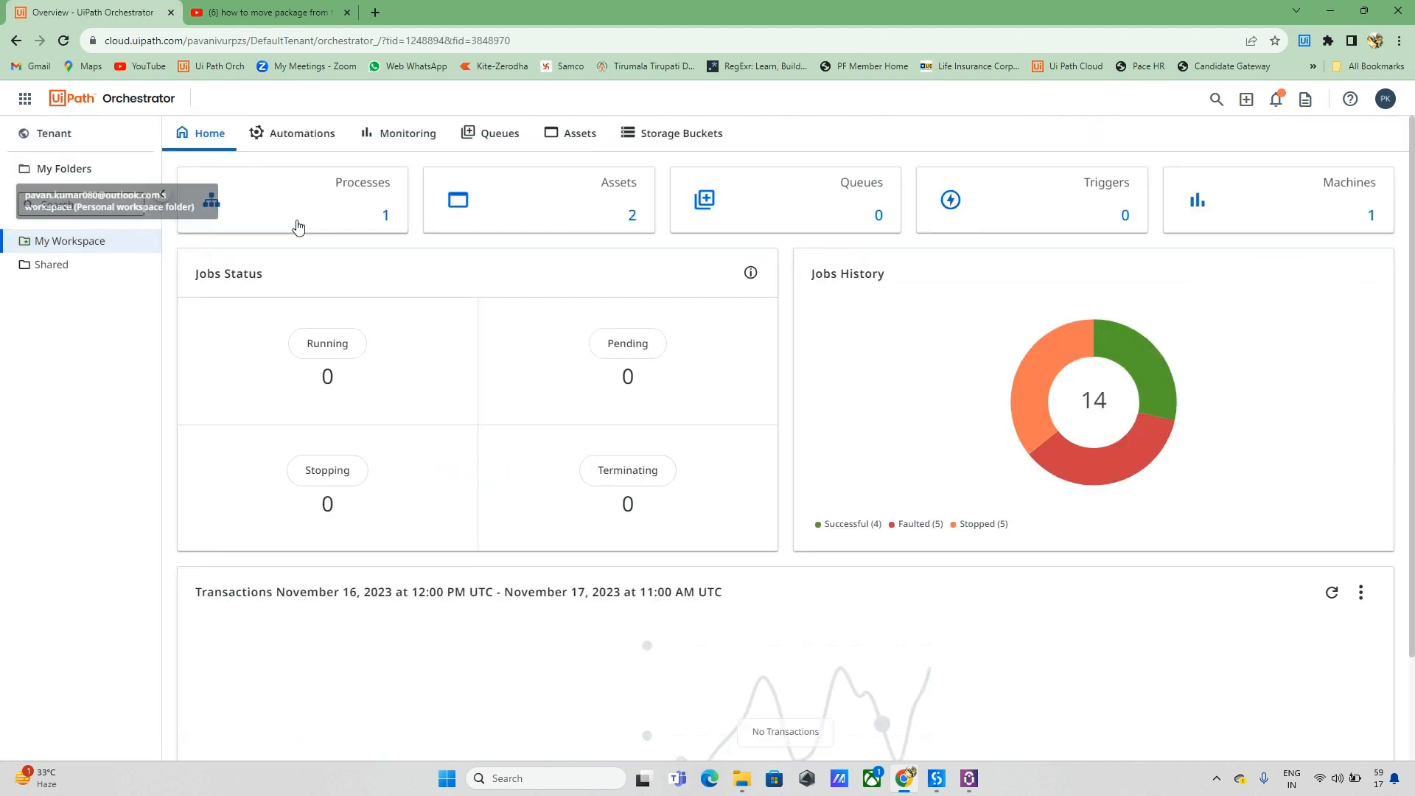
click(306, 218)
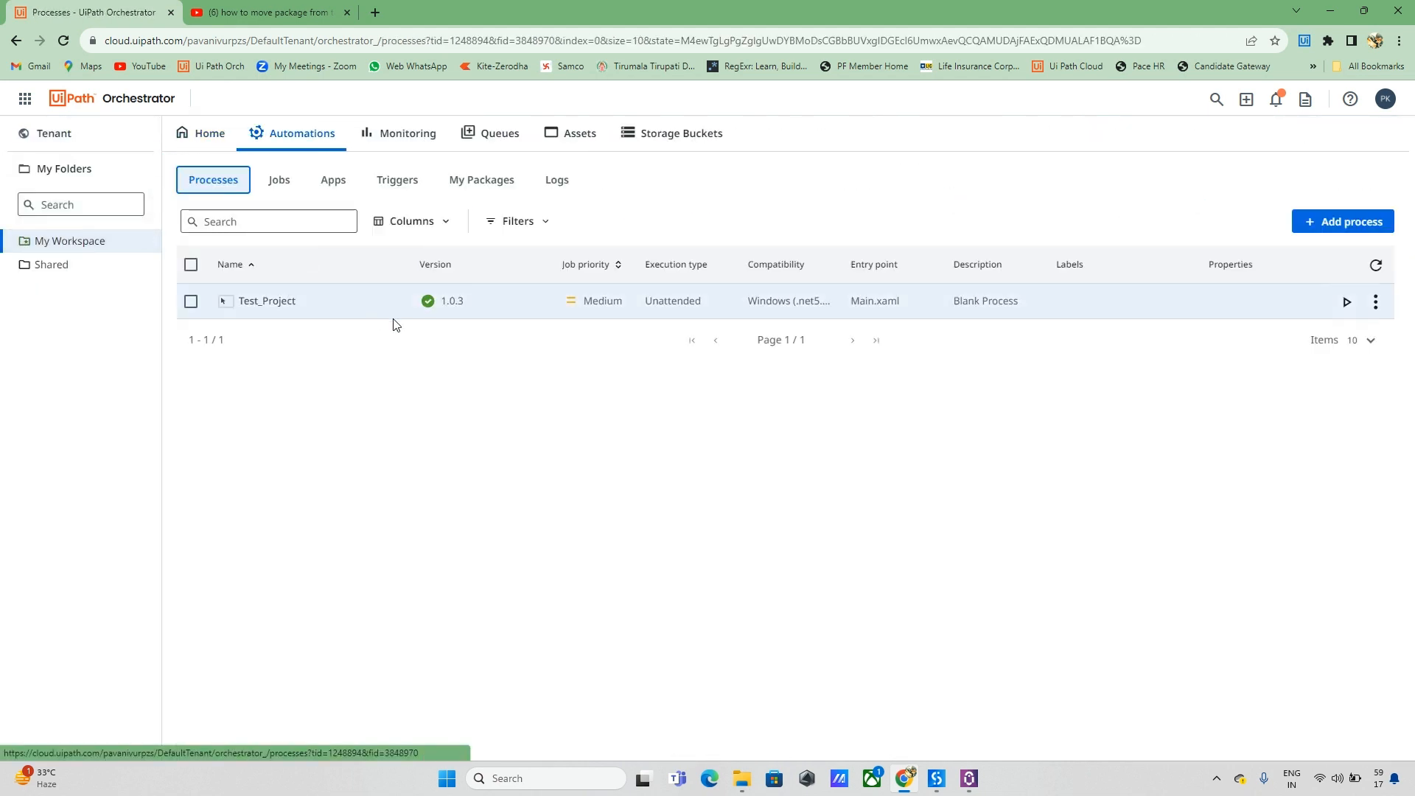
double_click(463, 302)
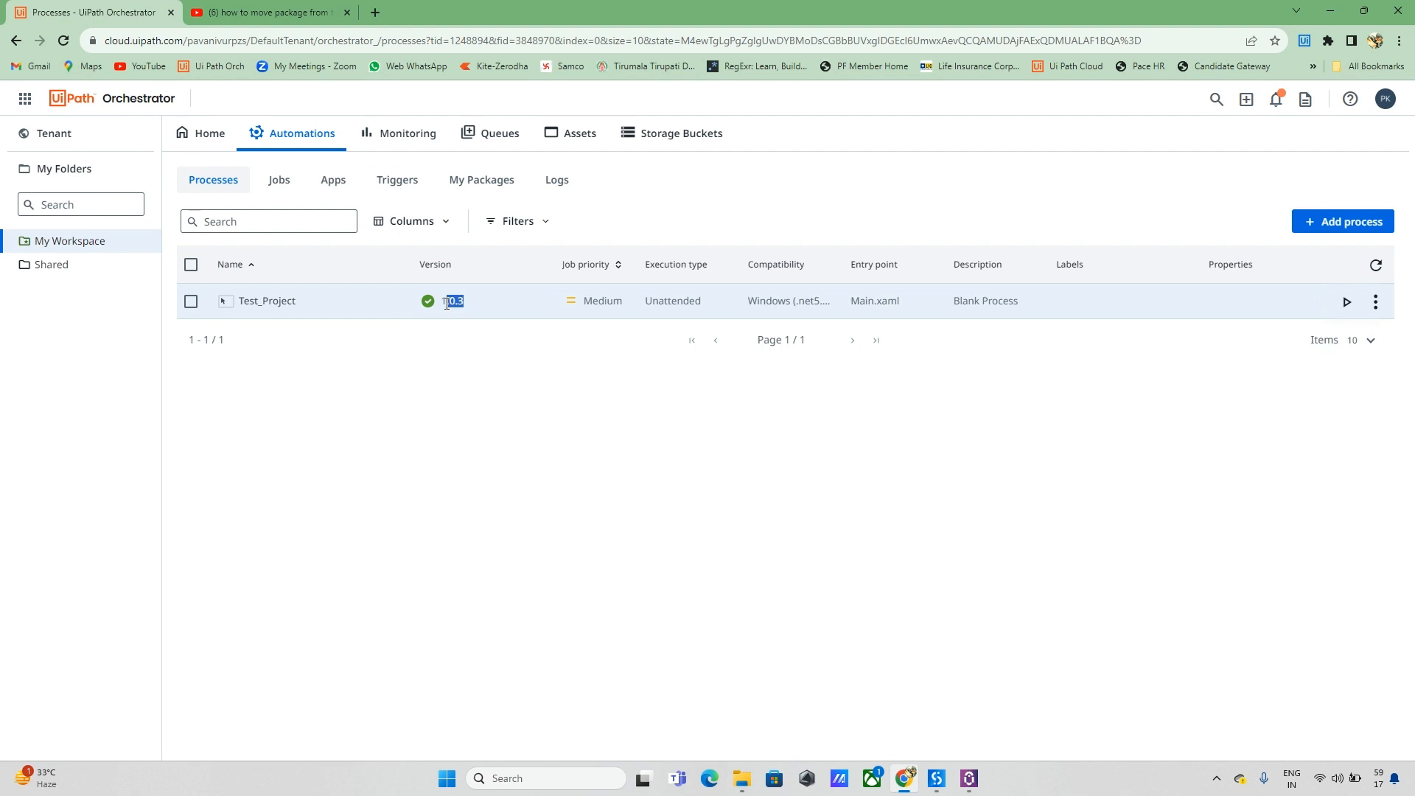
Step: Explore the Test_Project package, inspect its Message Box activity, then close the viewer
click(503, 359)
click(1375, 302)
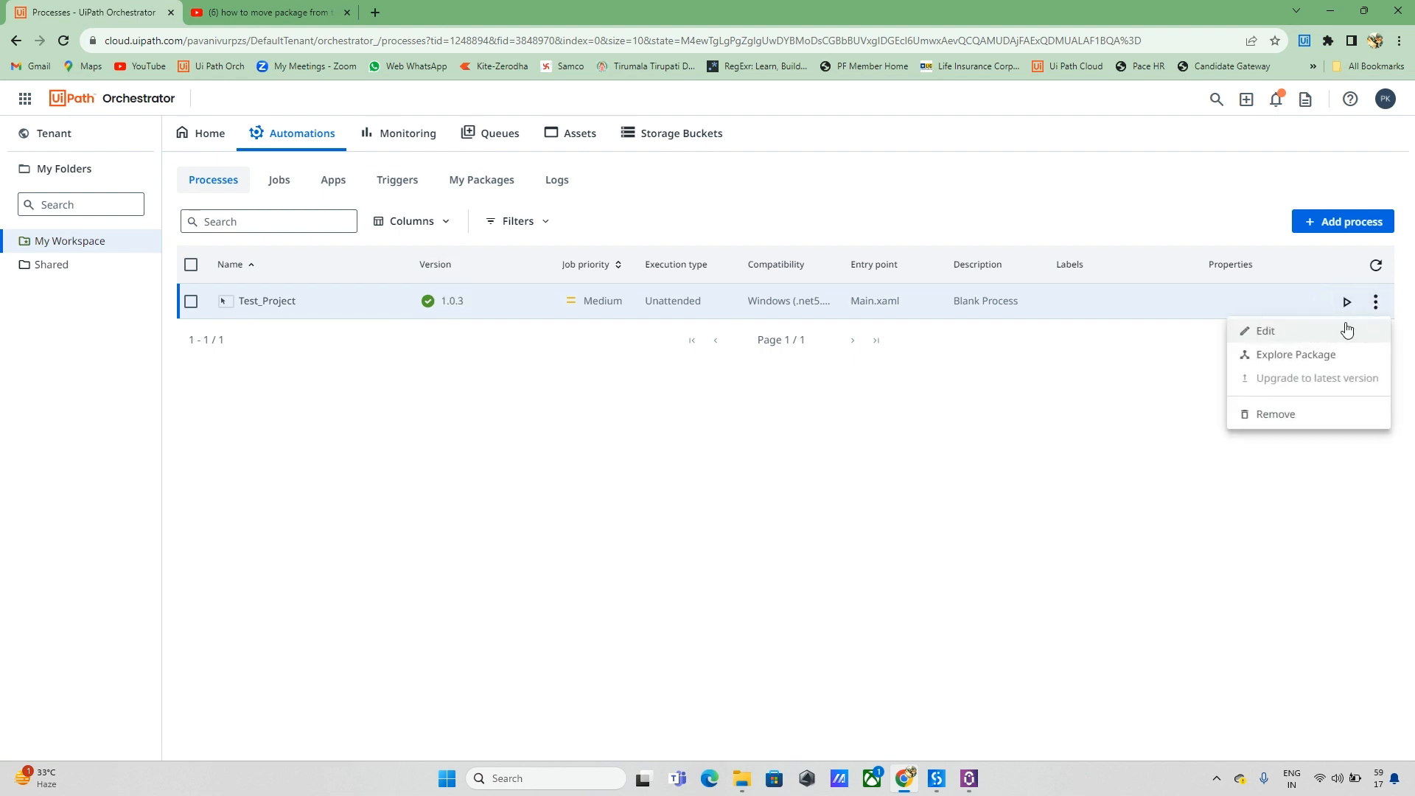
click(1295, 357)
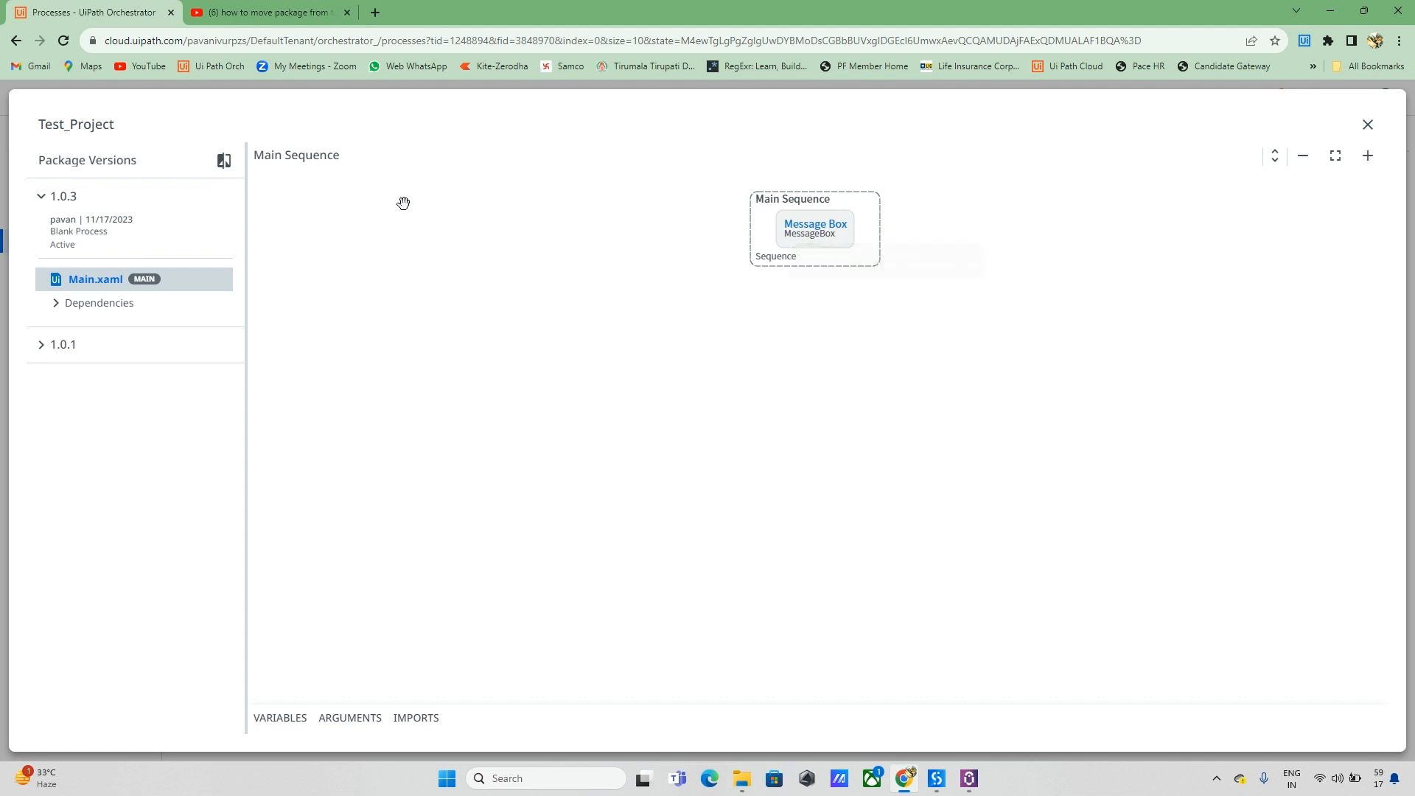
drag(733, 216, 764, 253)
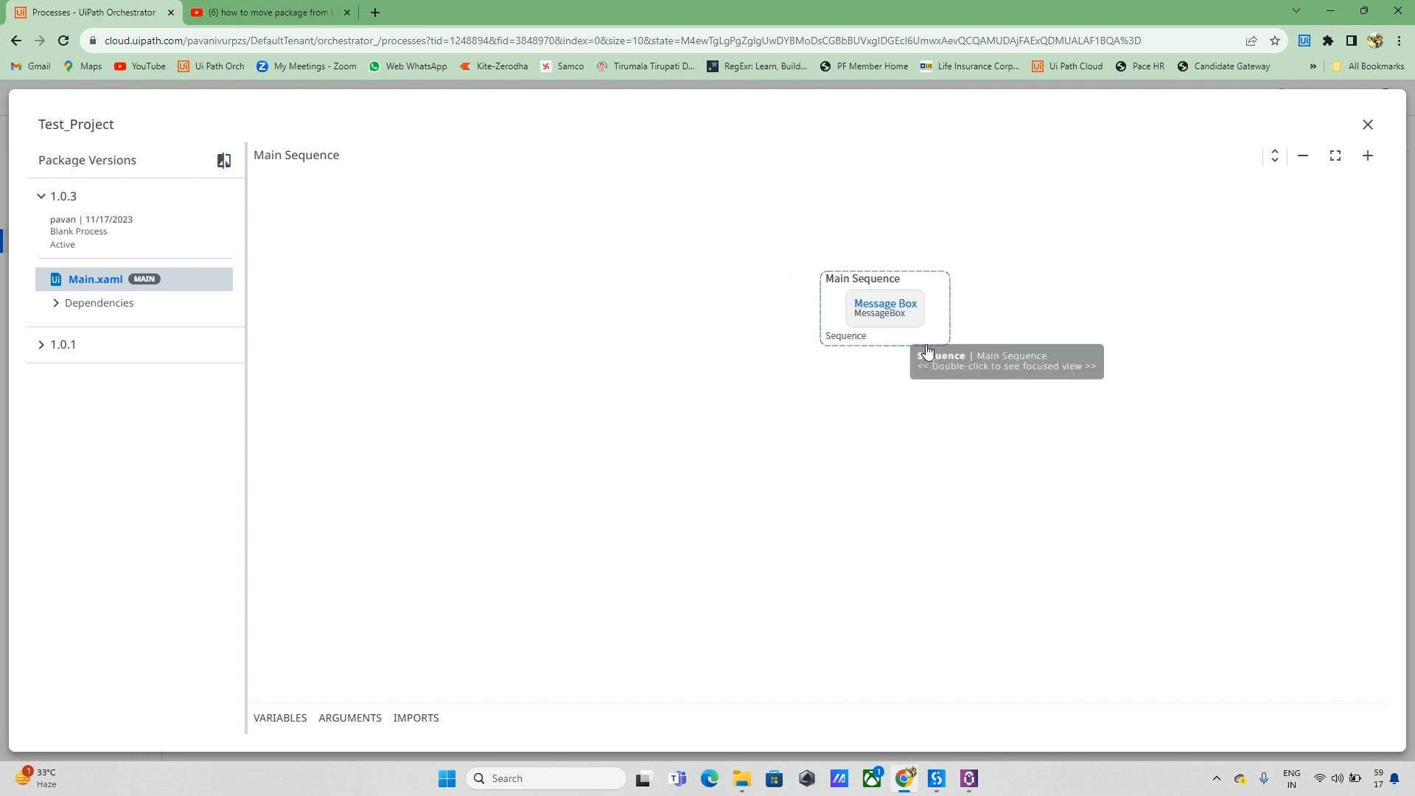
click(890, 318)
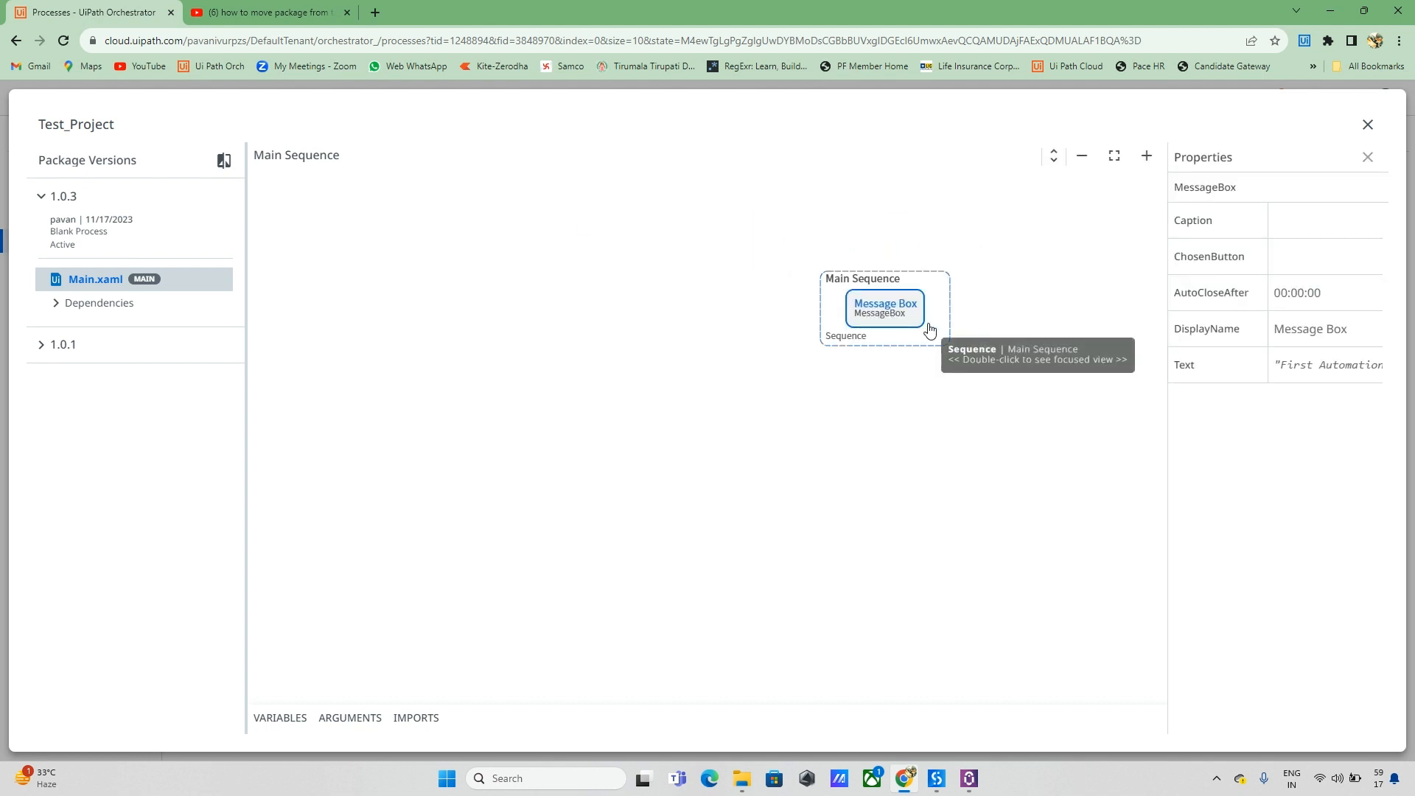
click(1367, 127)
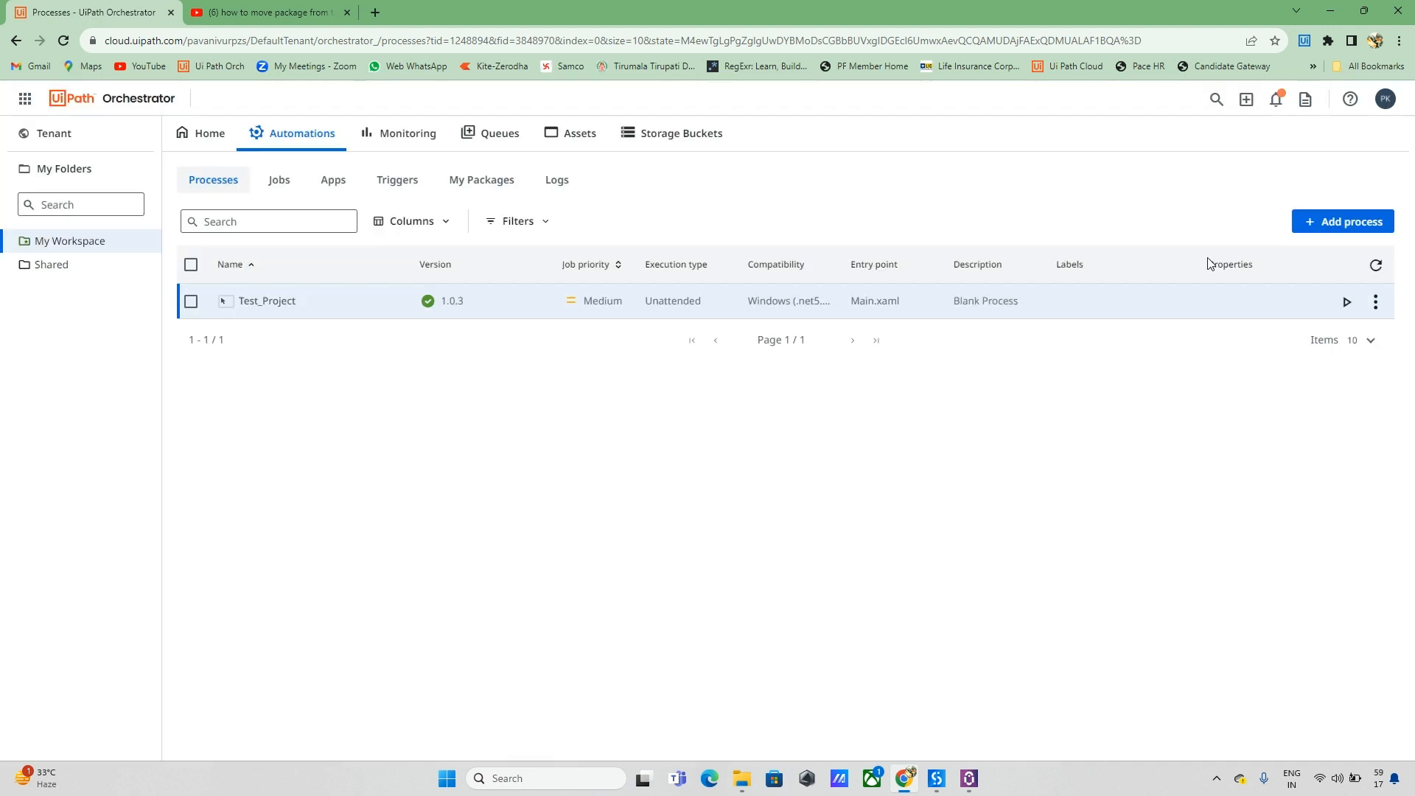
Step: Start a Test_Project job on Development runtime with the workspace machine and connected host, and dismiss its message box
click(1345, 302)
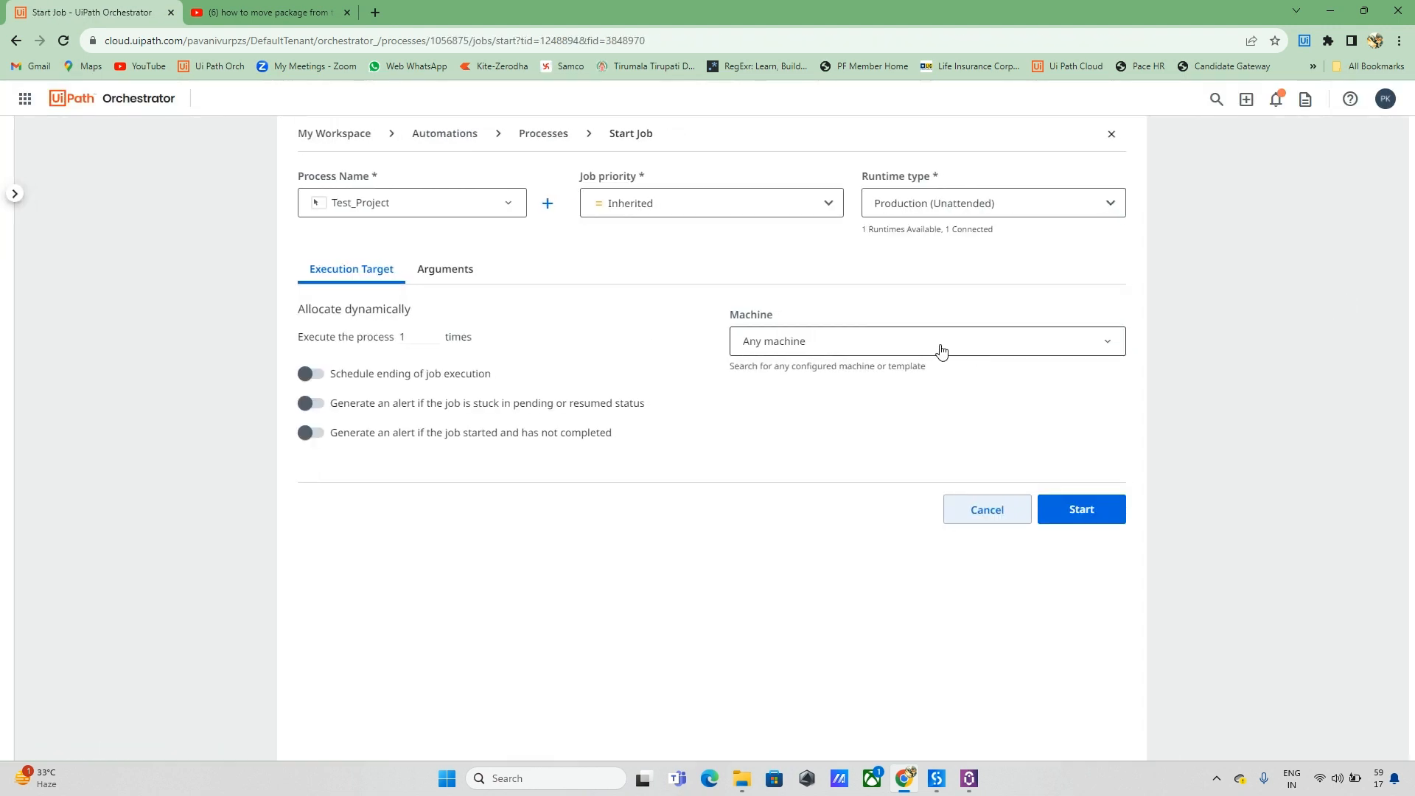
click(1098, 214)
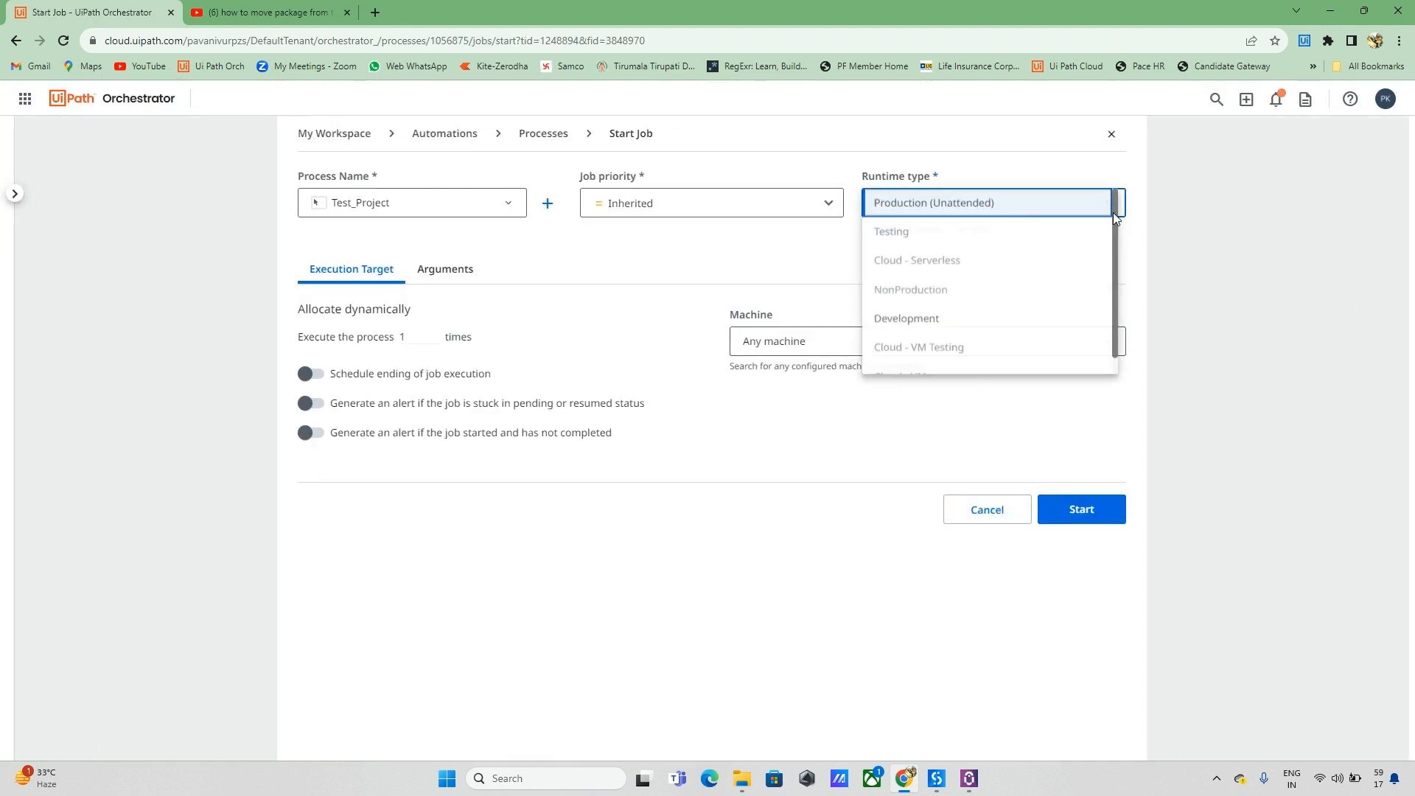
click(926, 315)
click(1085, 353)
click(783, 316)
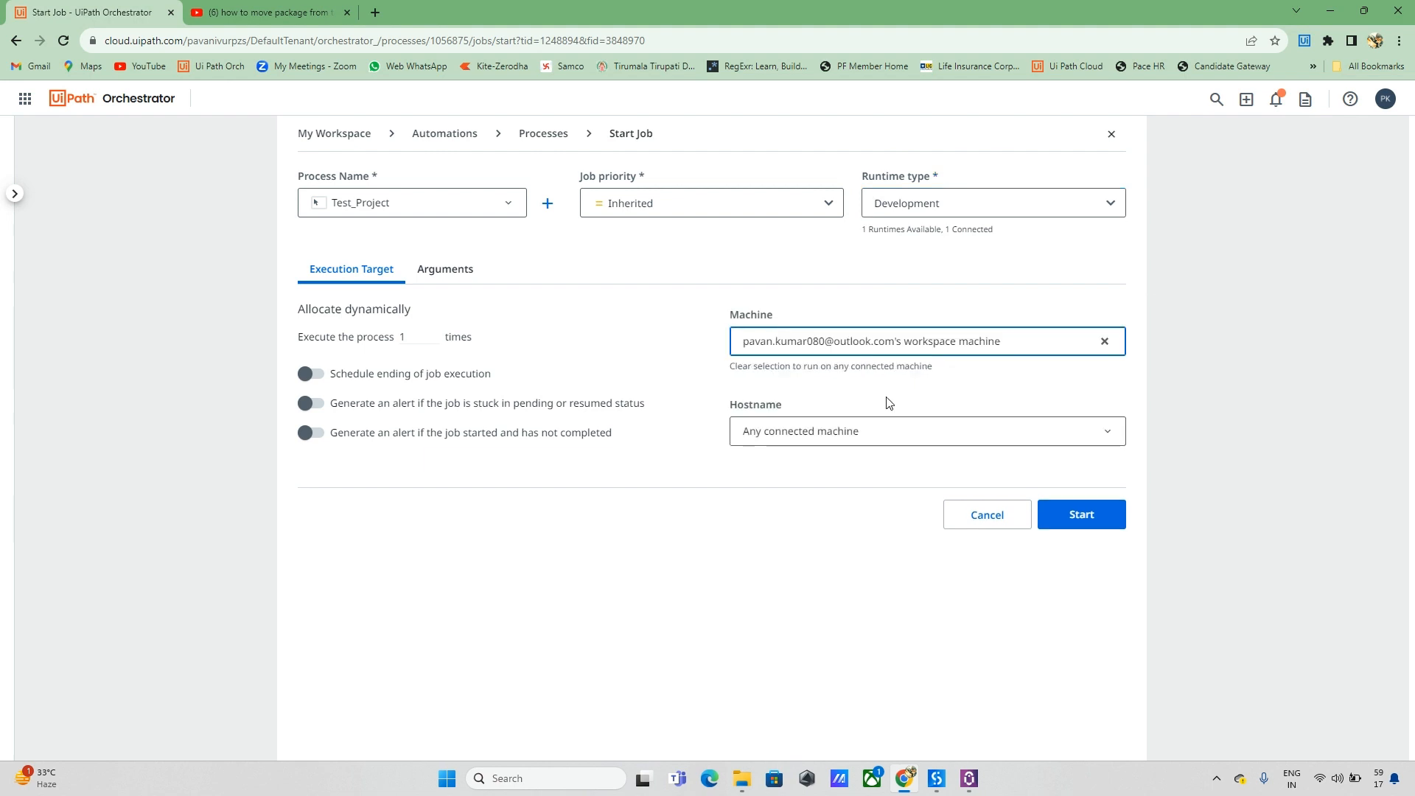
click(888, 425)
click(821, 407)
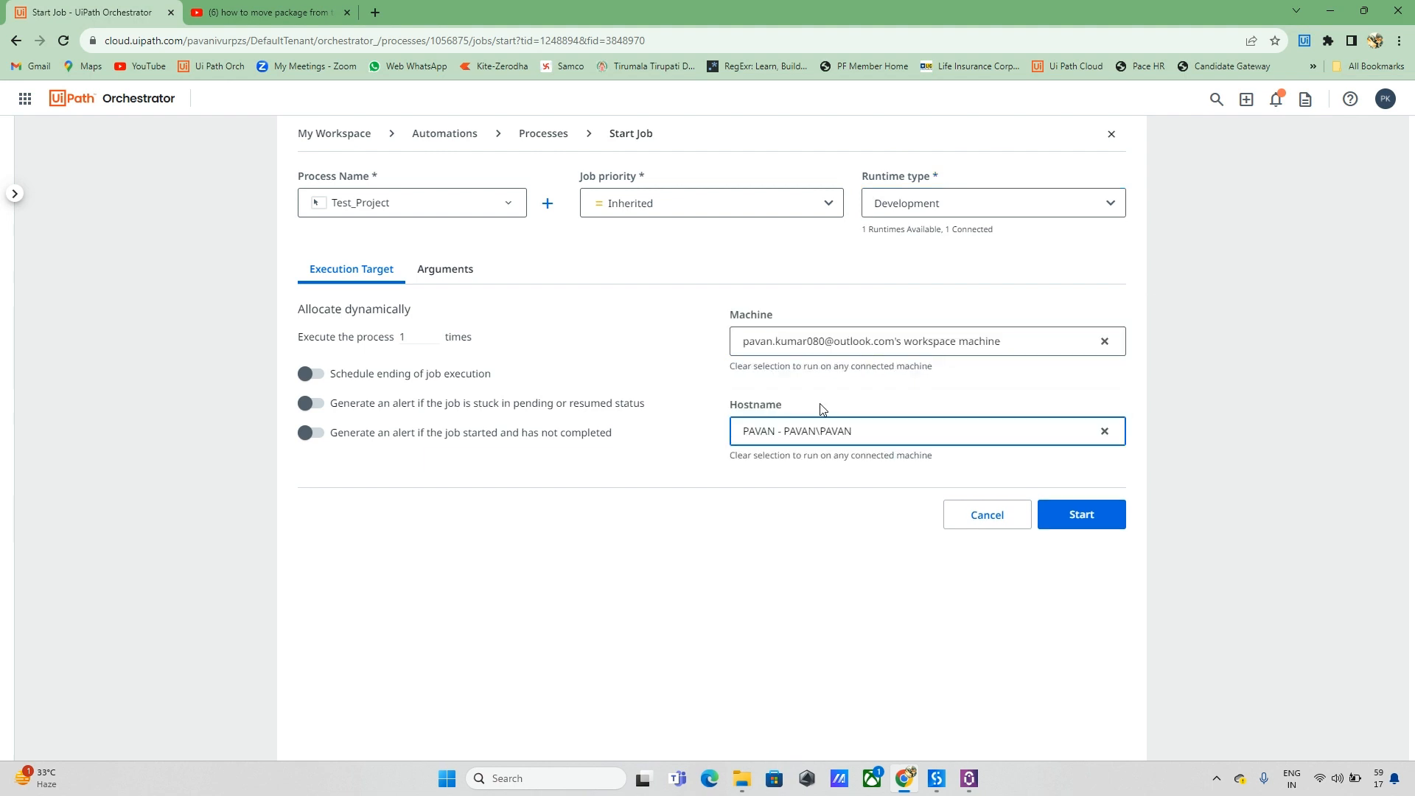
click(1077, 515)
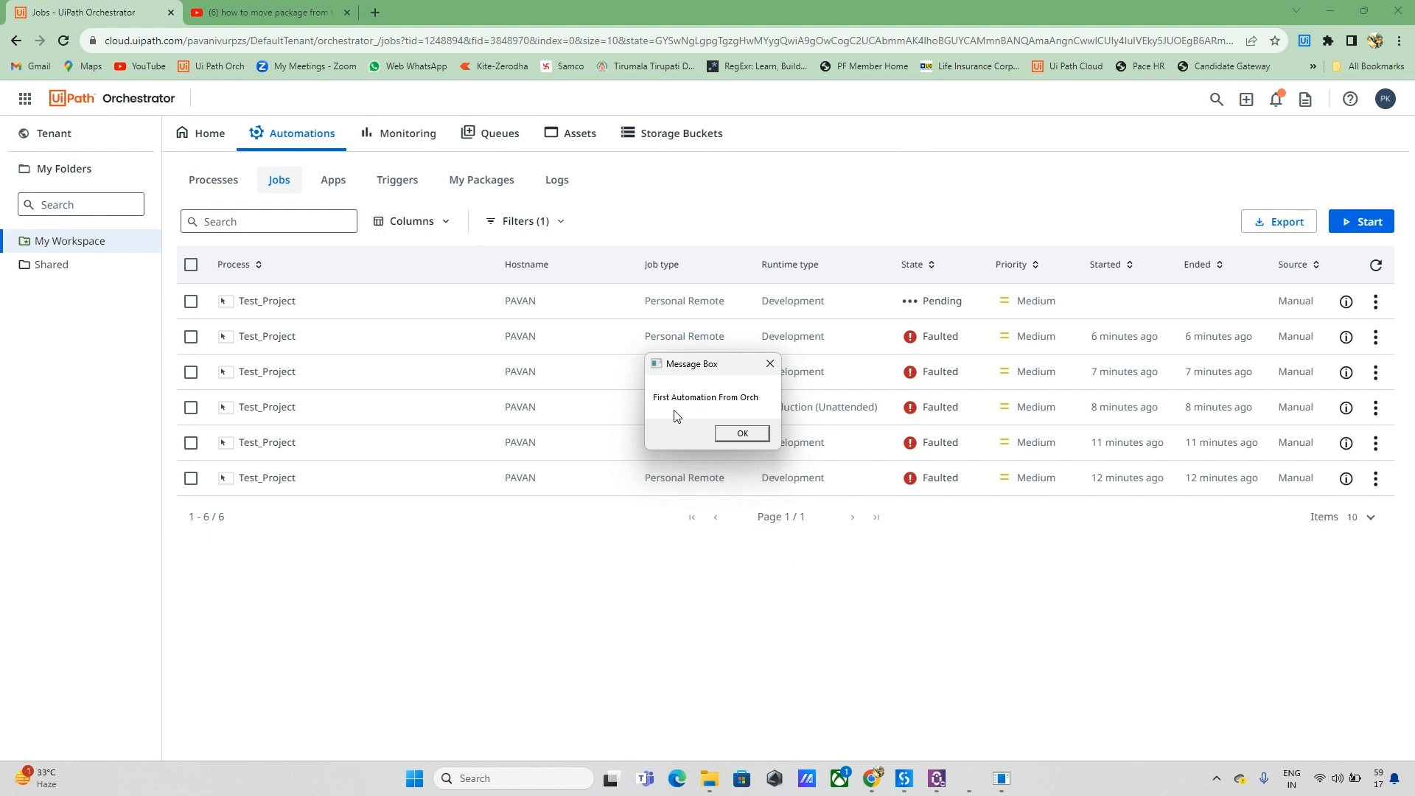
click(724, 432)
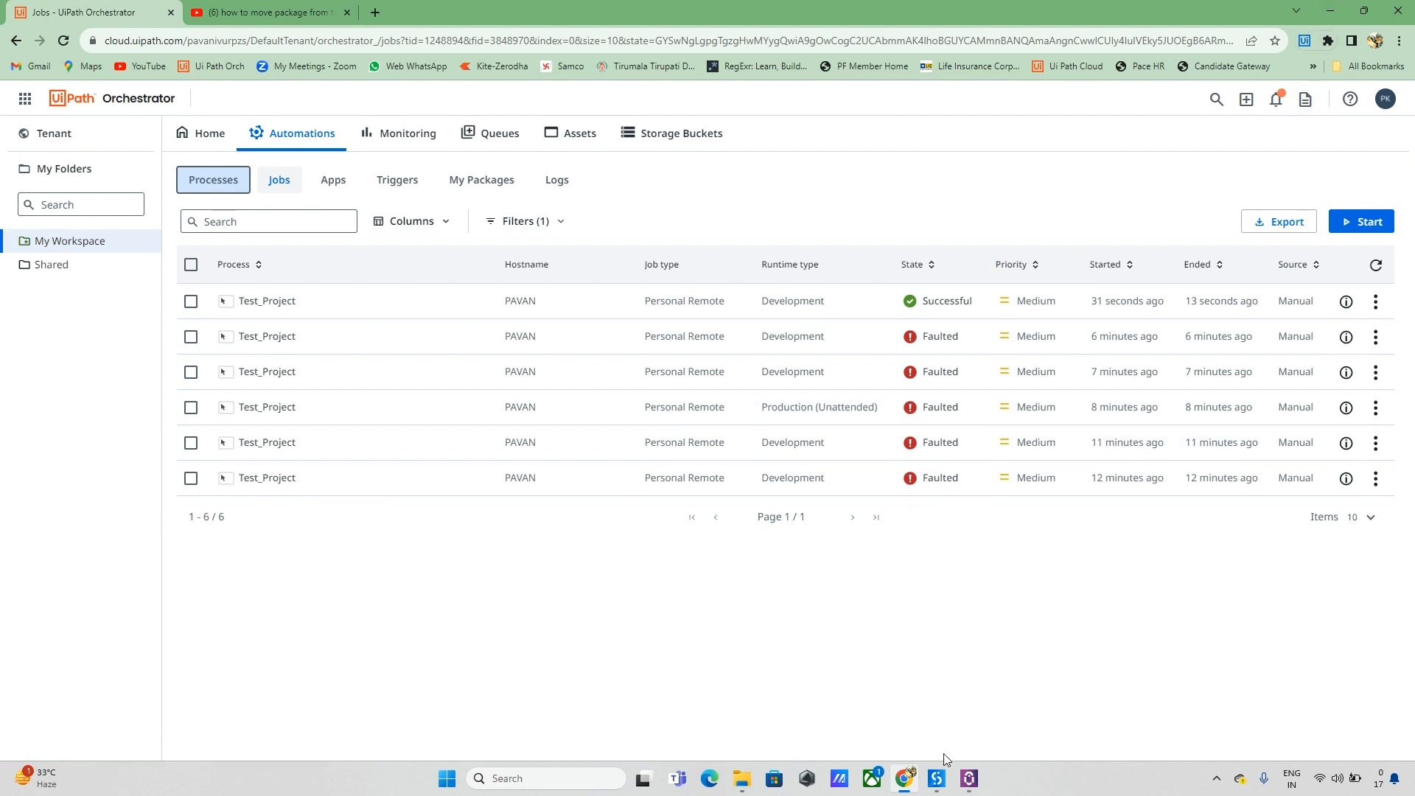
Step: Run Test_Project from UiPath Assistant, dismiss the First Automation From Orch message, and minimize Assistant
click(969, 779)
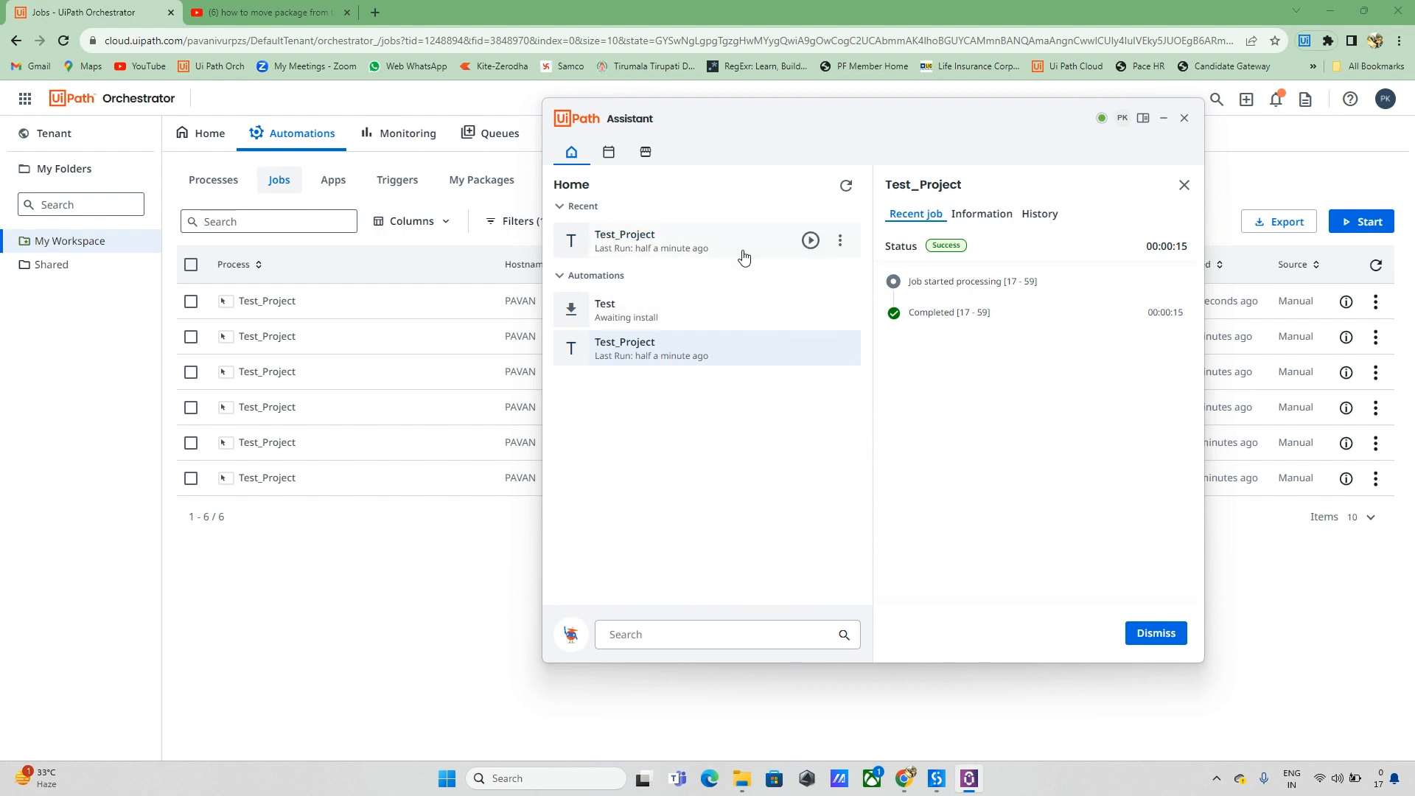
click(811, 240)
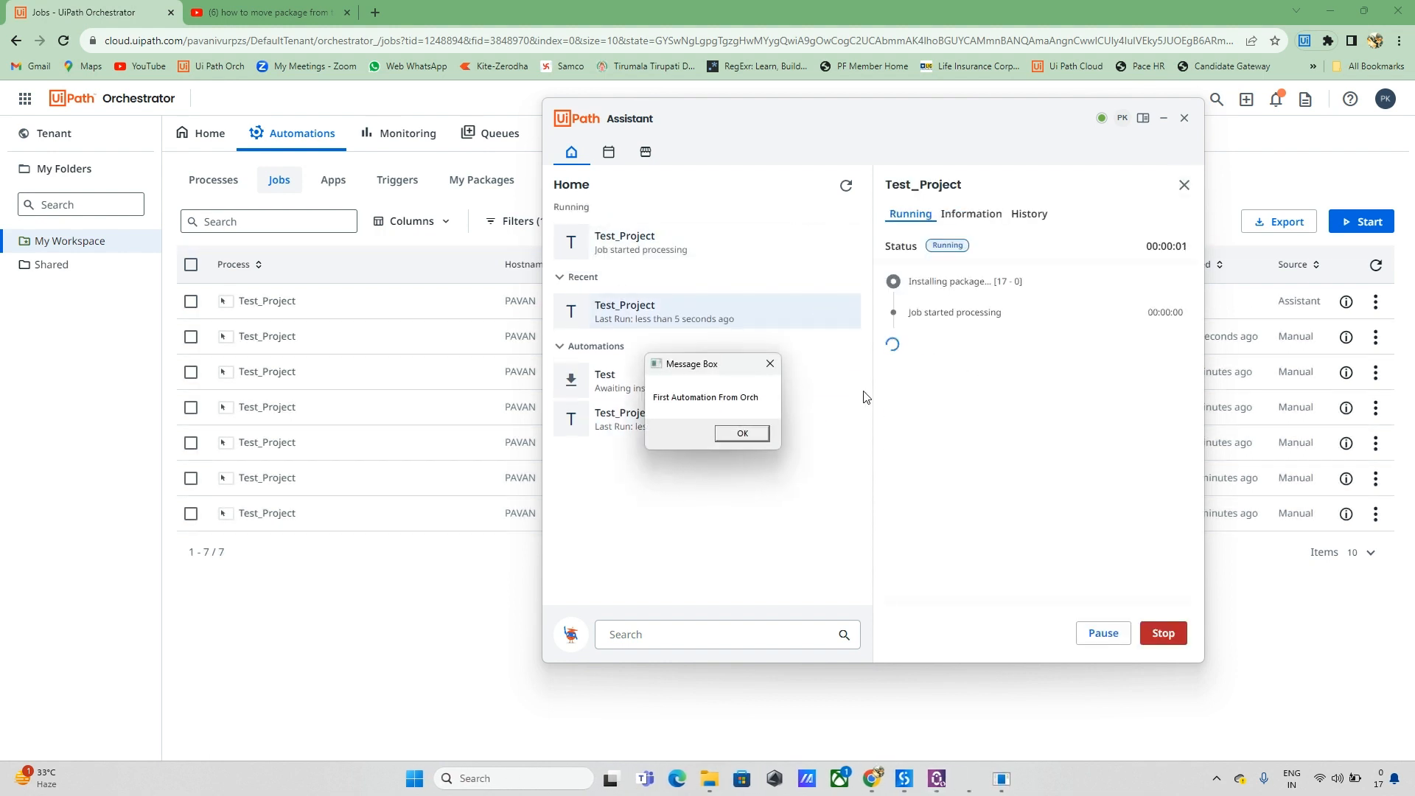
click(748, 433)
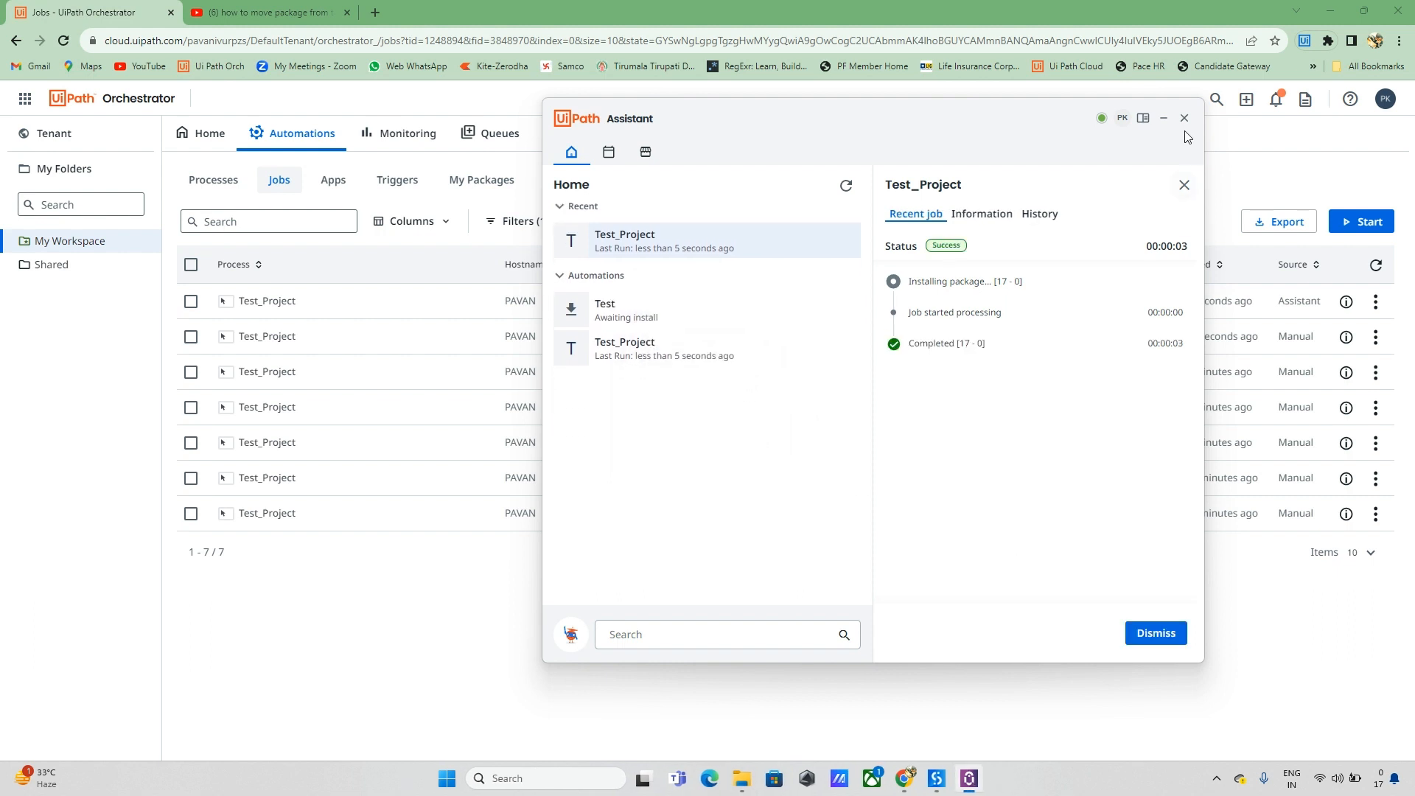
click(1163, 118)
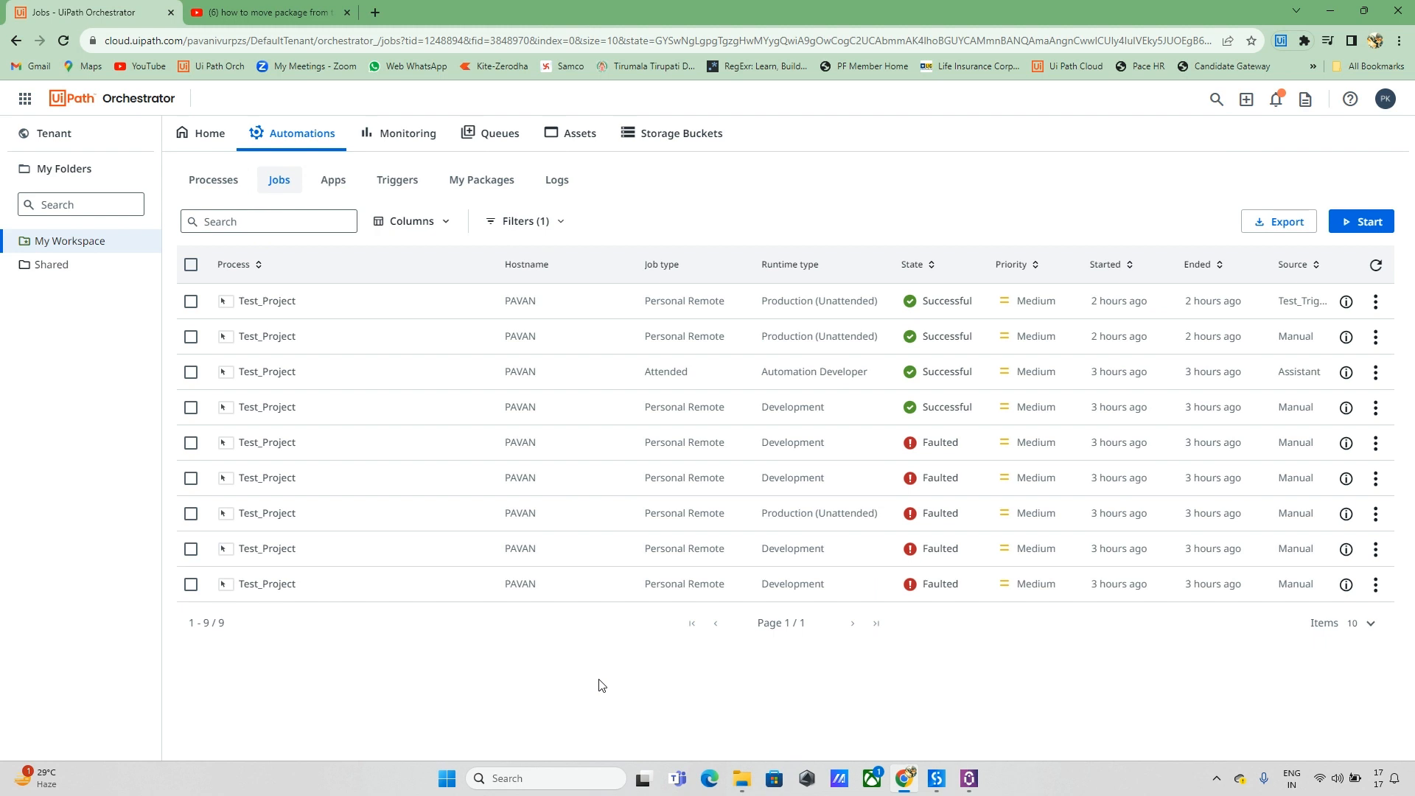
Step: Add a Test_automation time trigger for Test_Project: Production (Unattended), workspace machine, connected host, every 1 minute
click(398, 191)
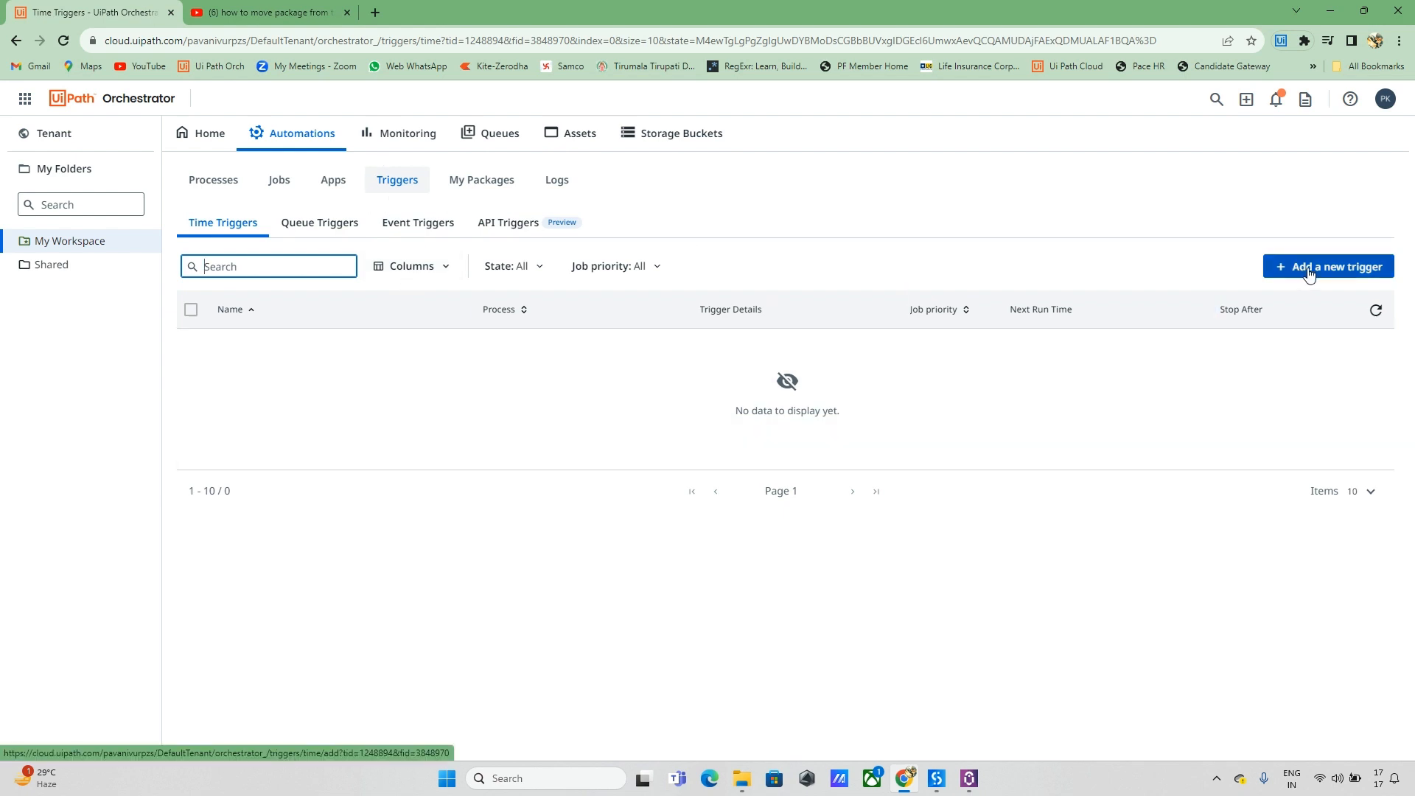
click(1333, 271)
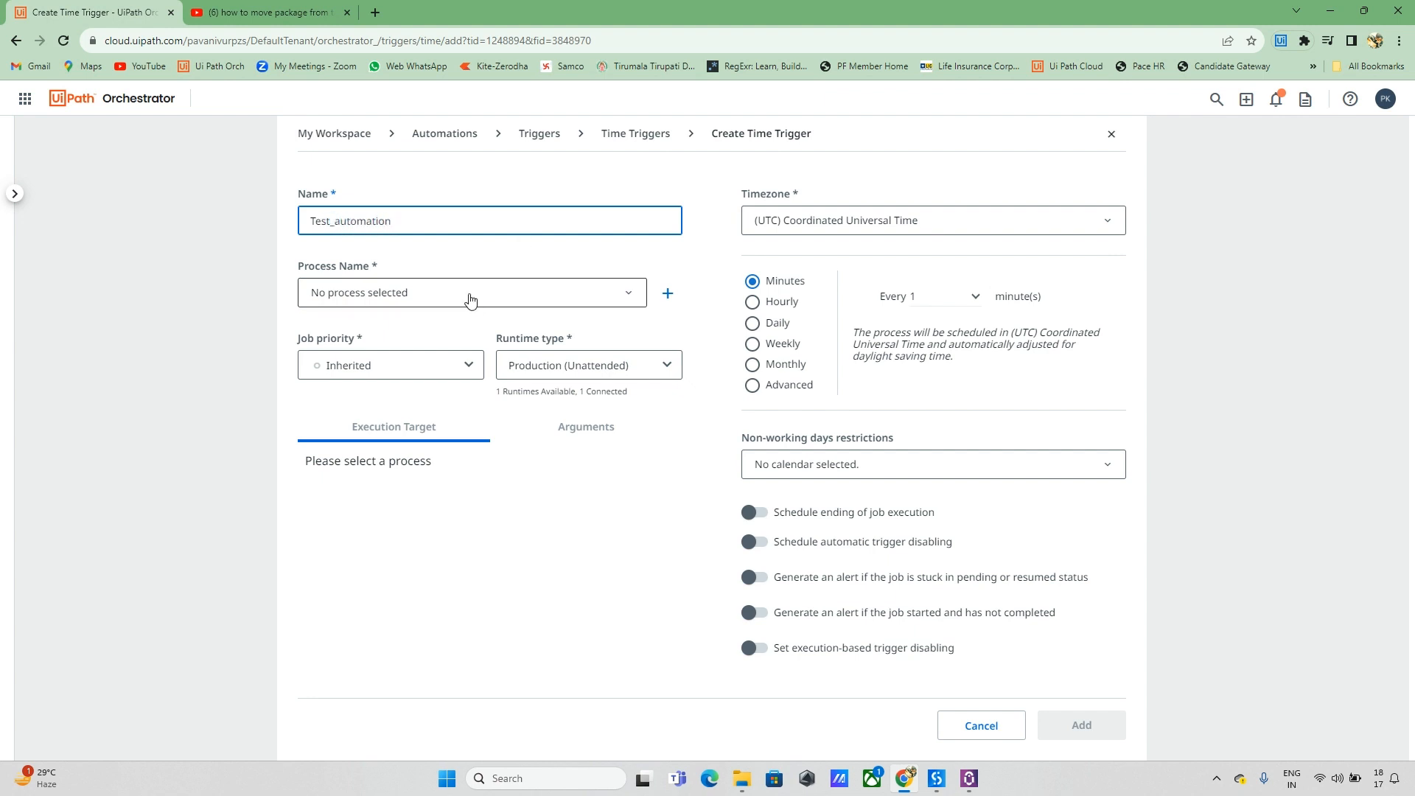
click(609, 295)
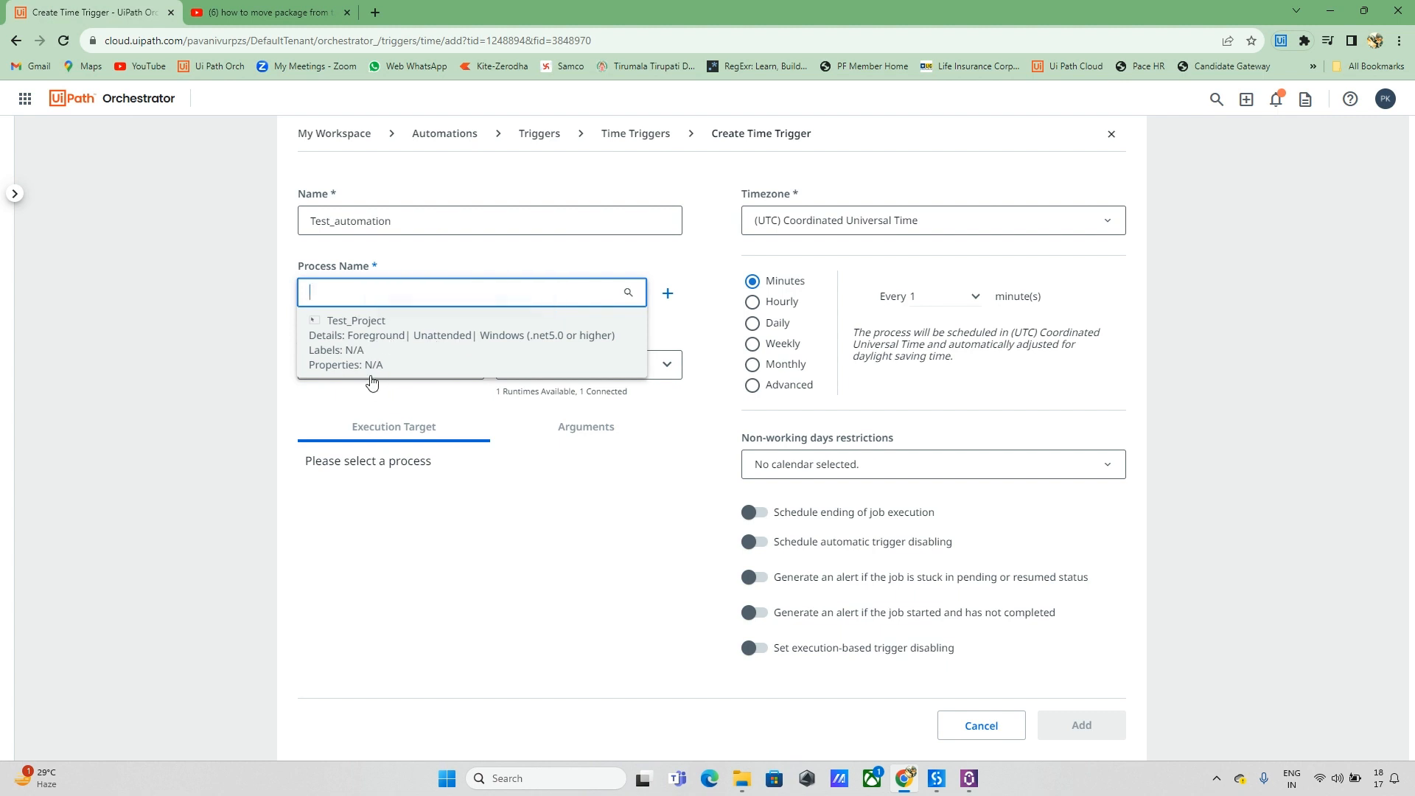
click(362, 355)
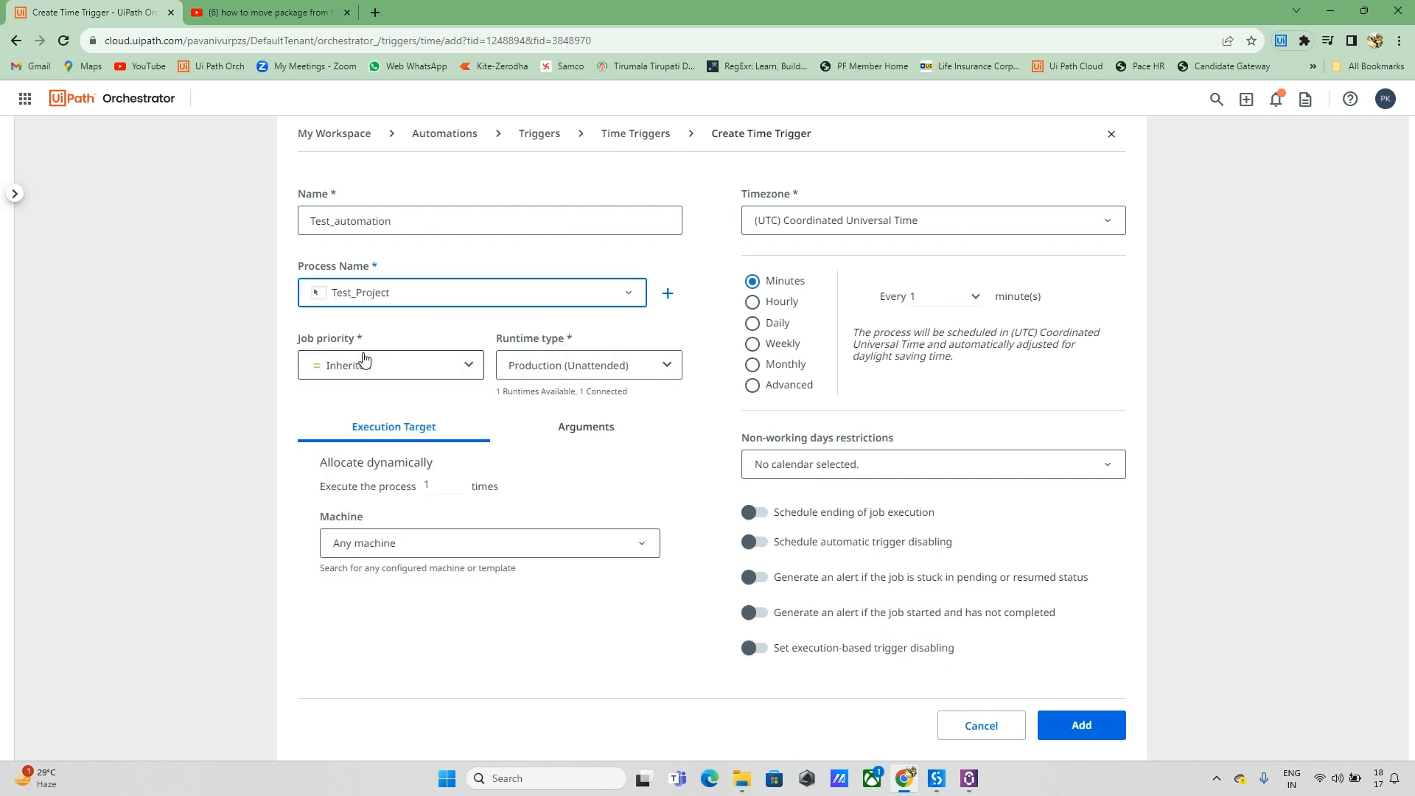
click(639, 369)
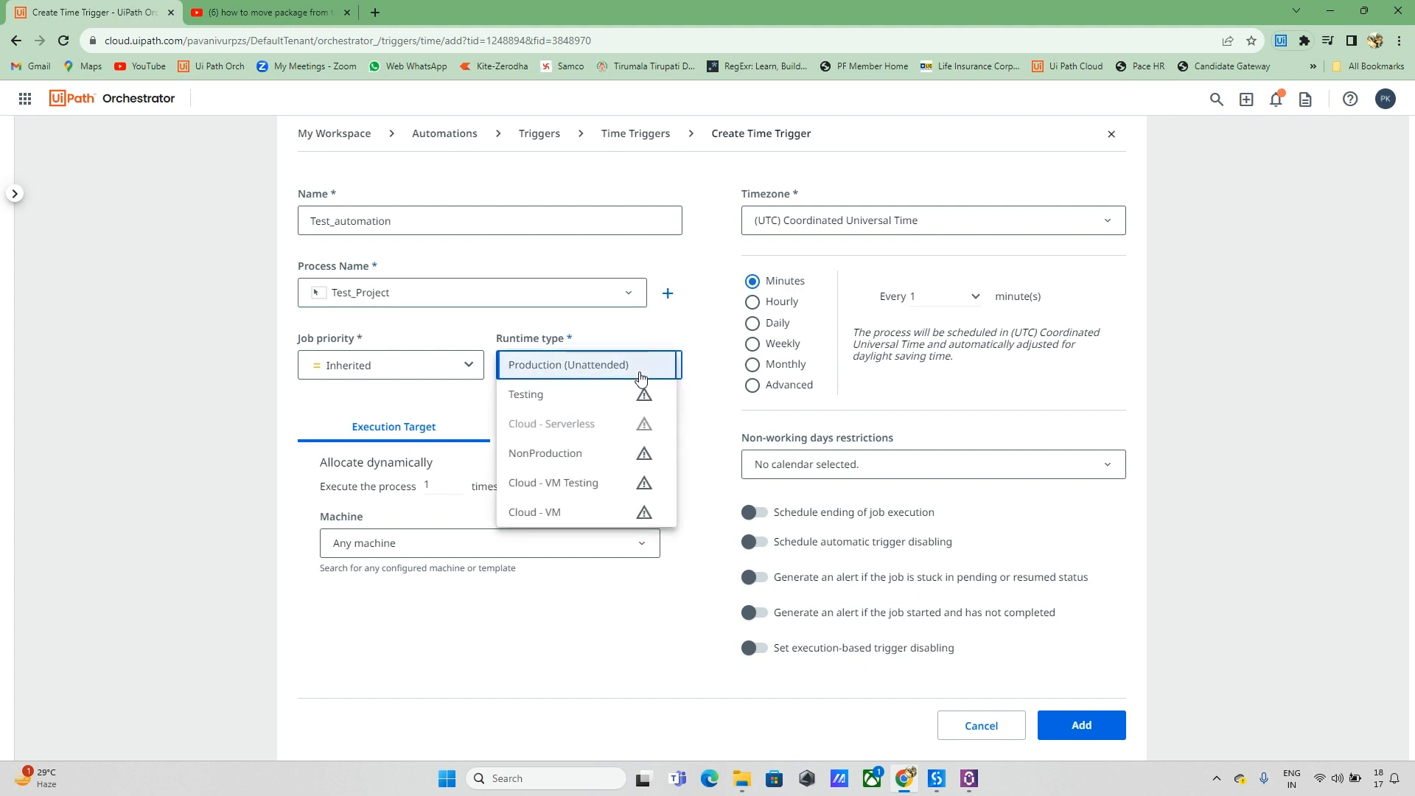
click(554, 364)
click(642, 543)
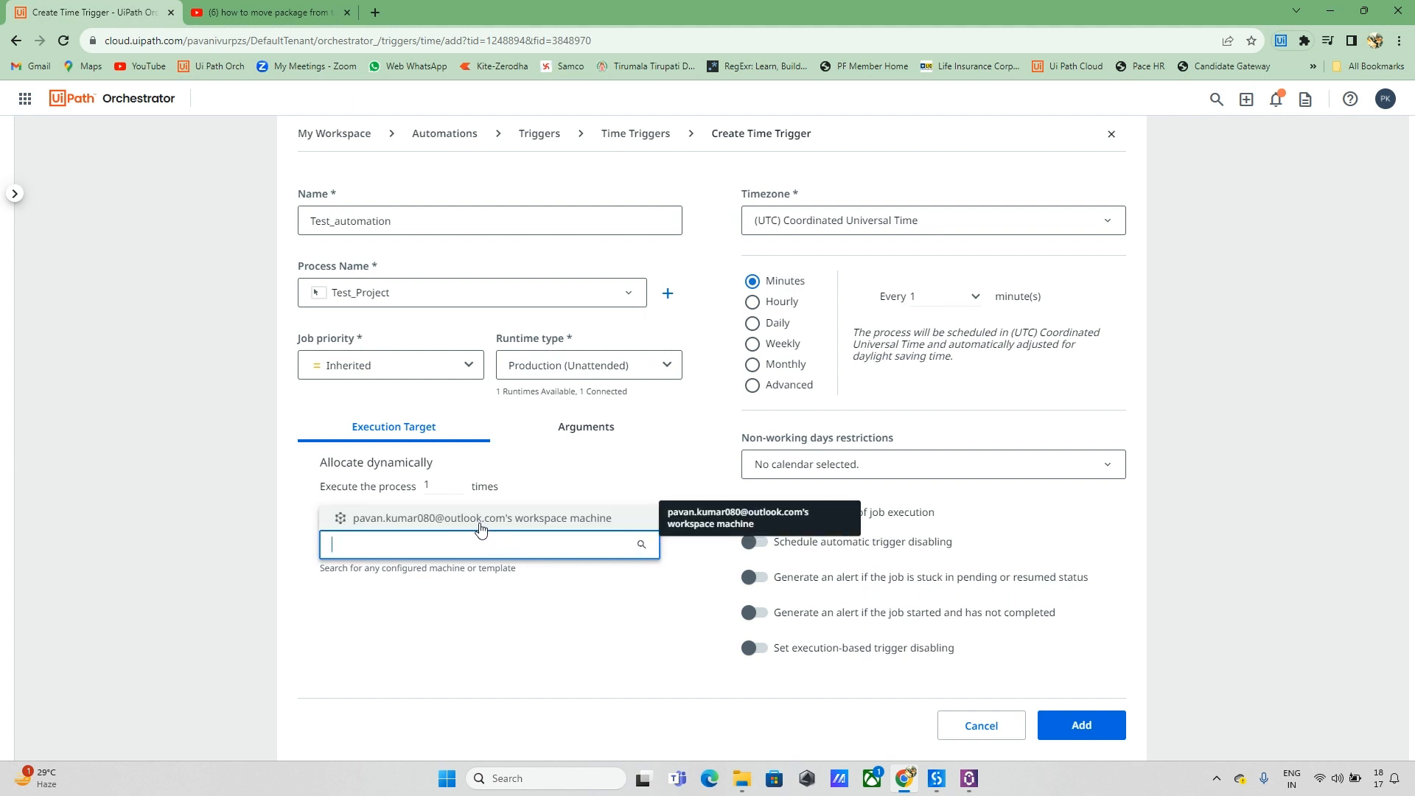
click(479, 519)
click(633, 615)
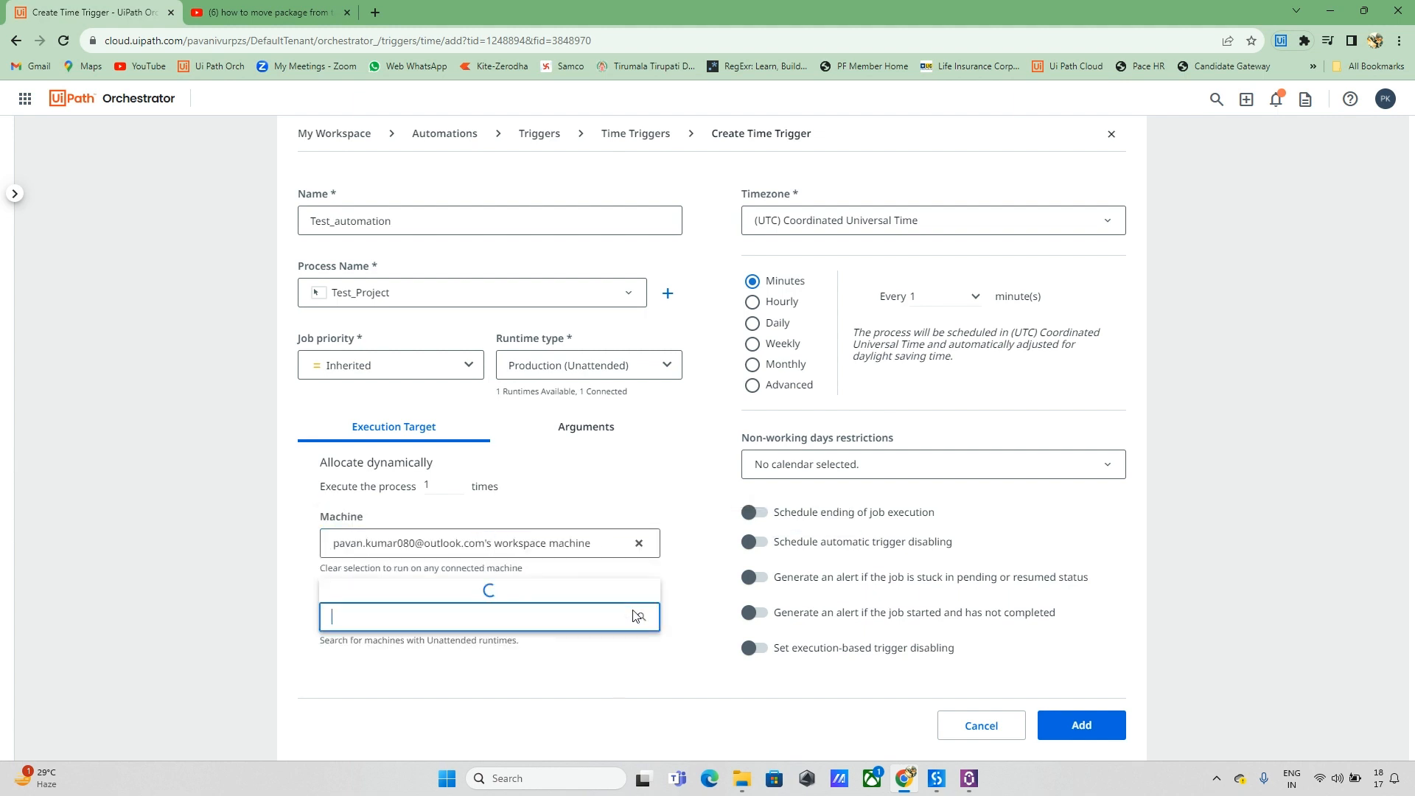
click(459, 599)
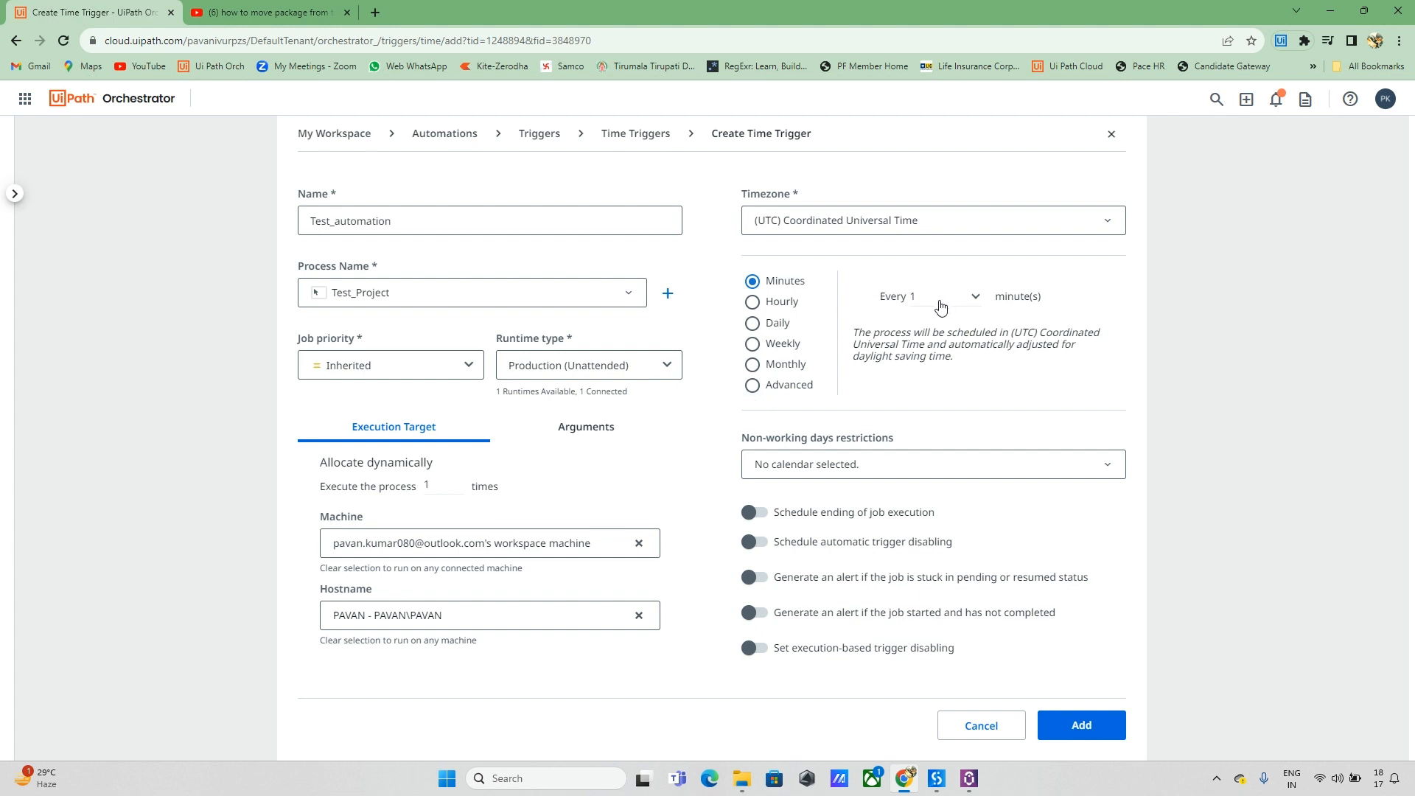
click(1080, 729)
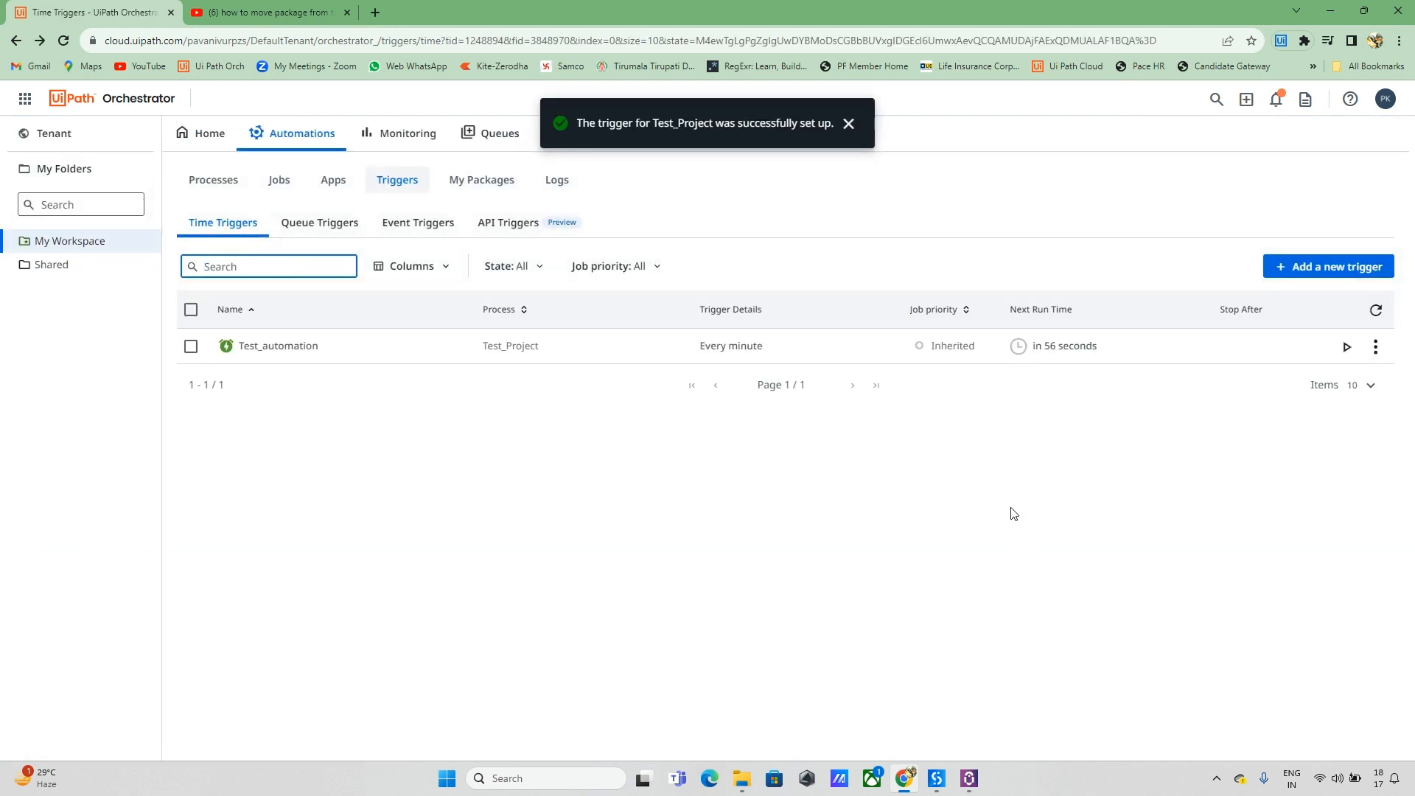
Step: Check the recent job in UiPath Assistant, close it, and refresh the time triggers list three times
click(1032, 354)
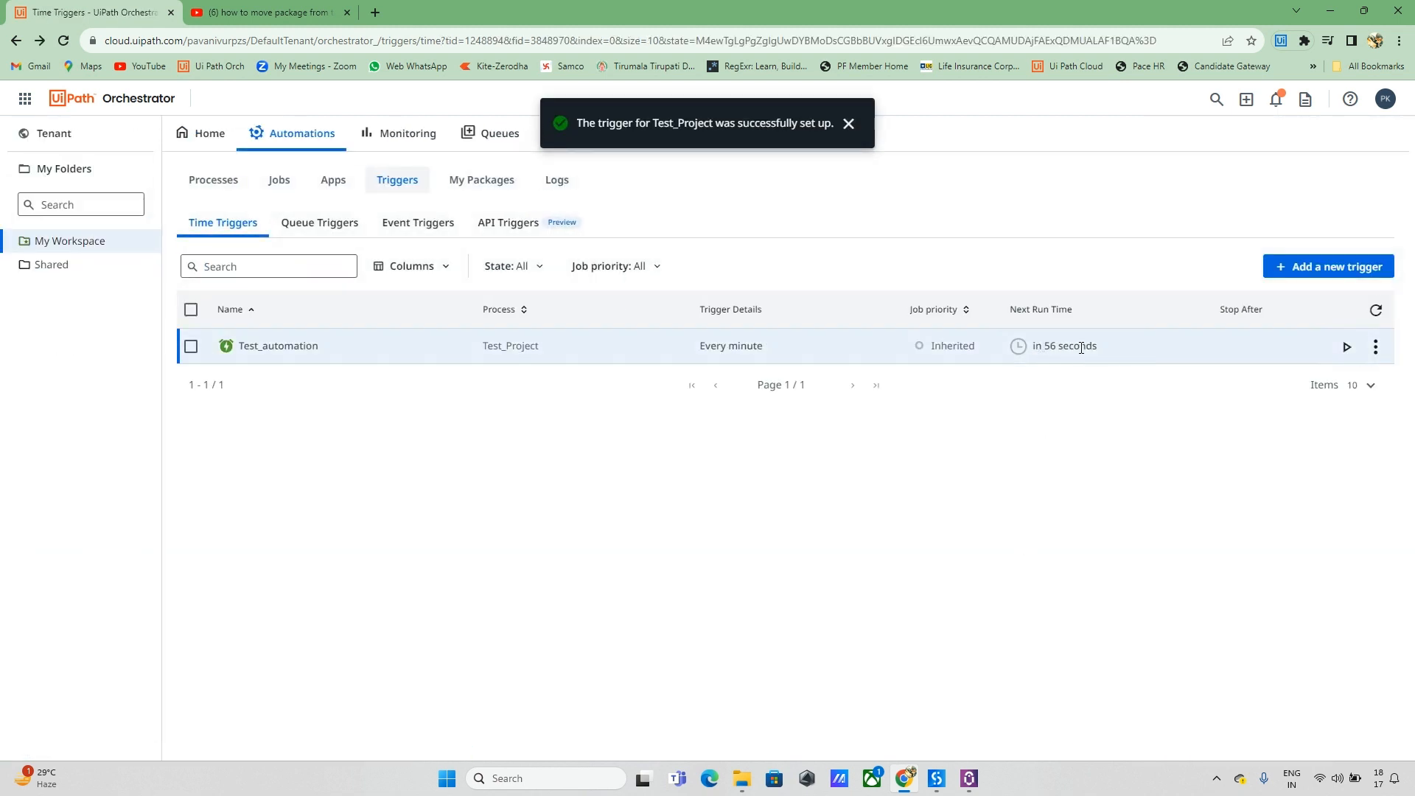
click(937, 778)
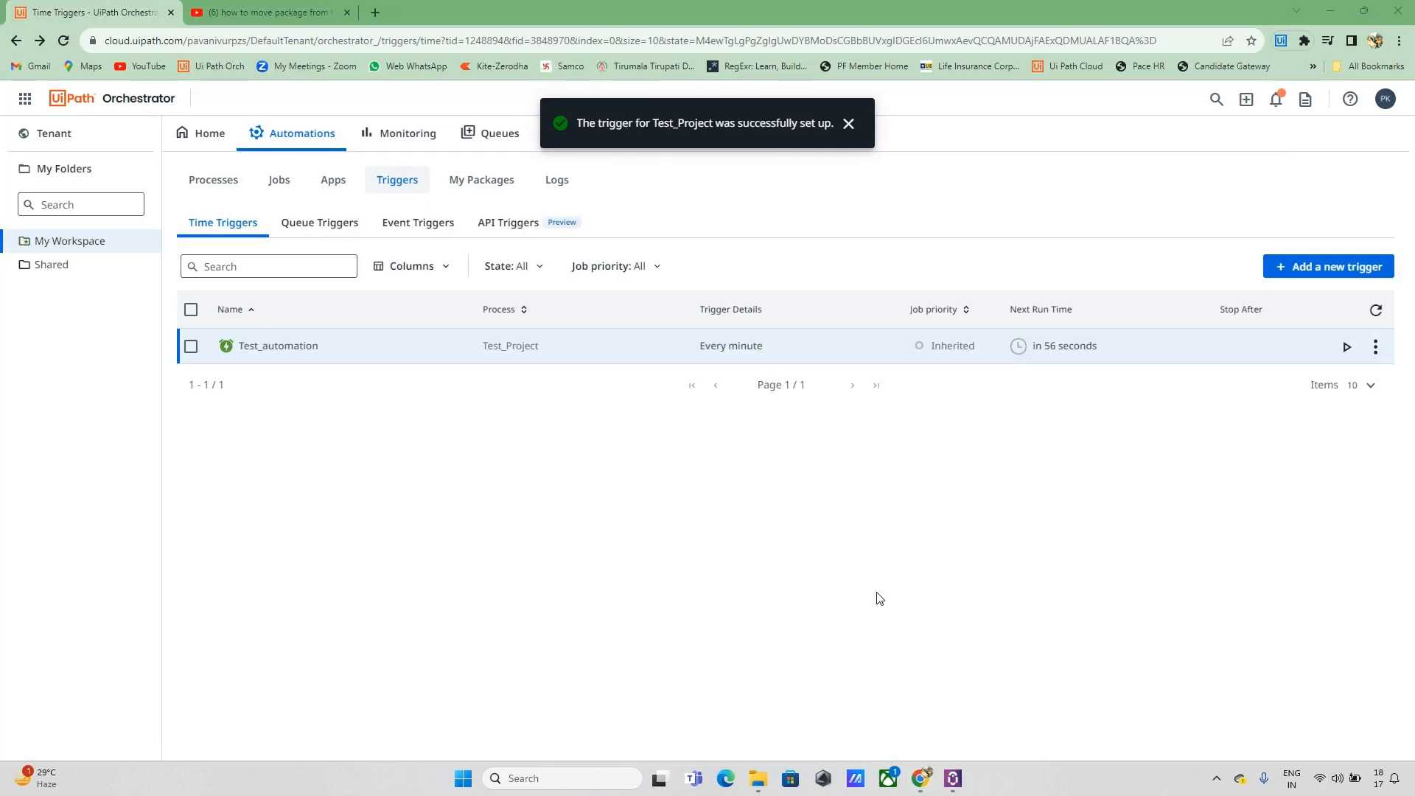
click(953, 779)
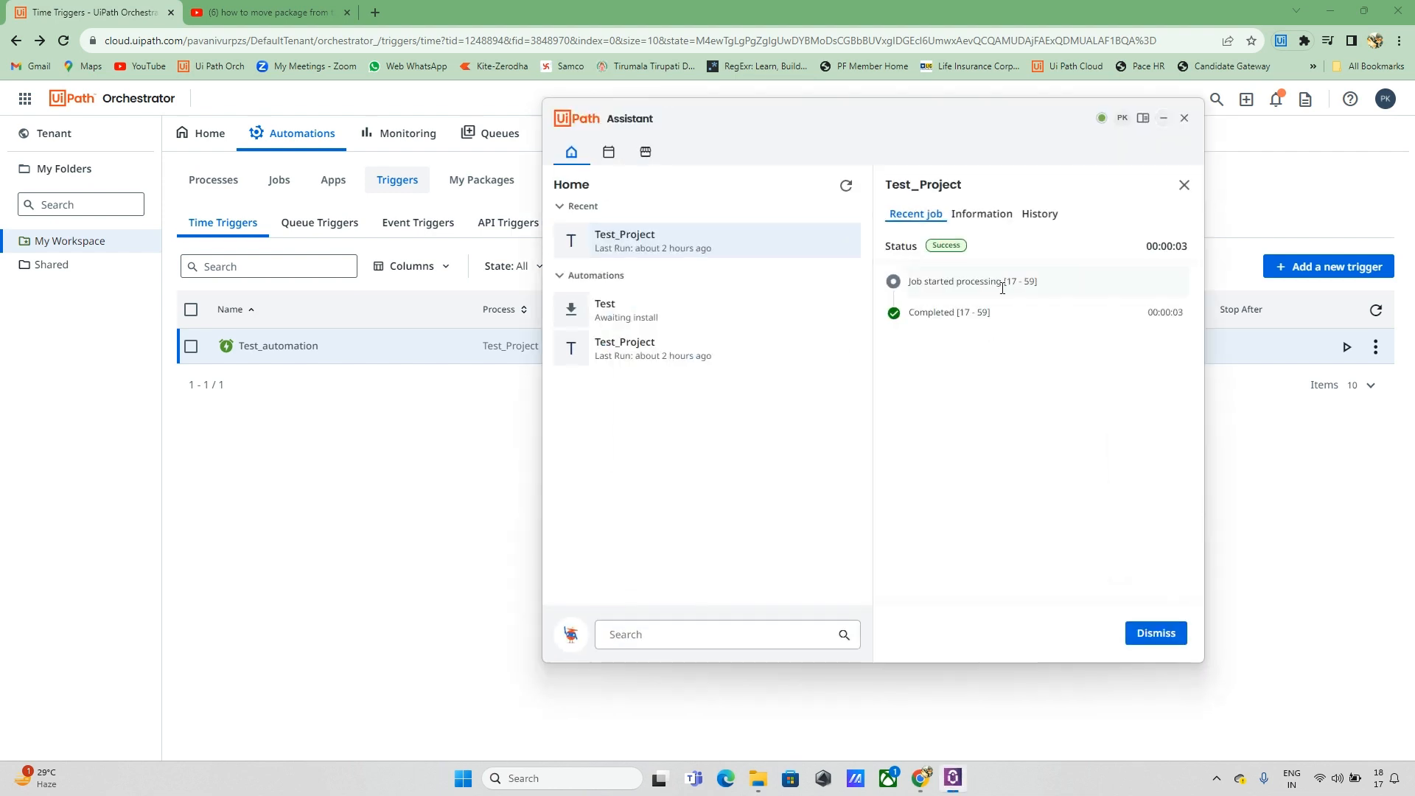
click(1184, 117)
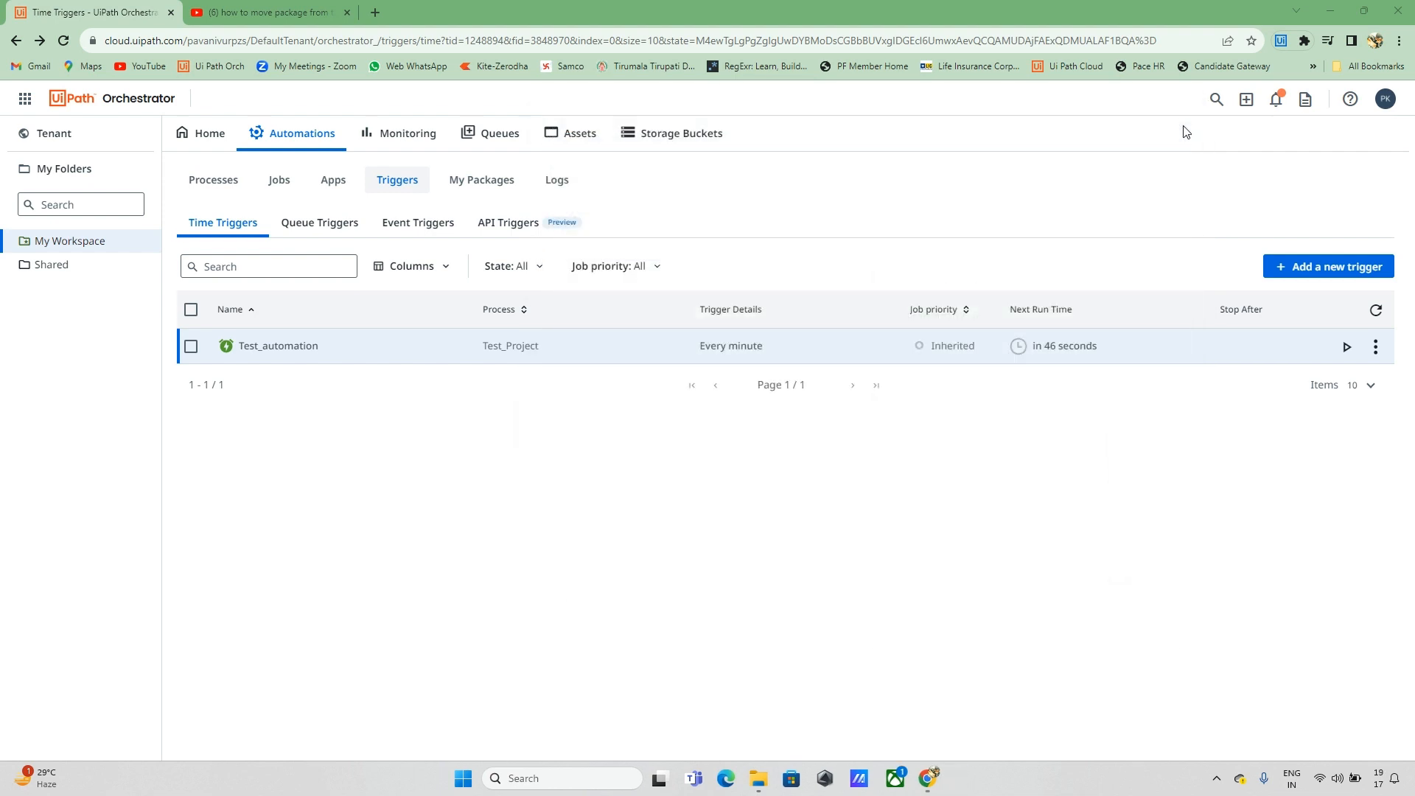
click(1377, 311)
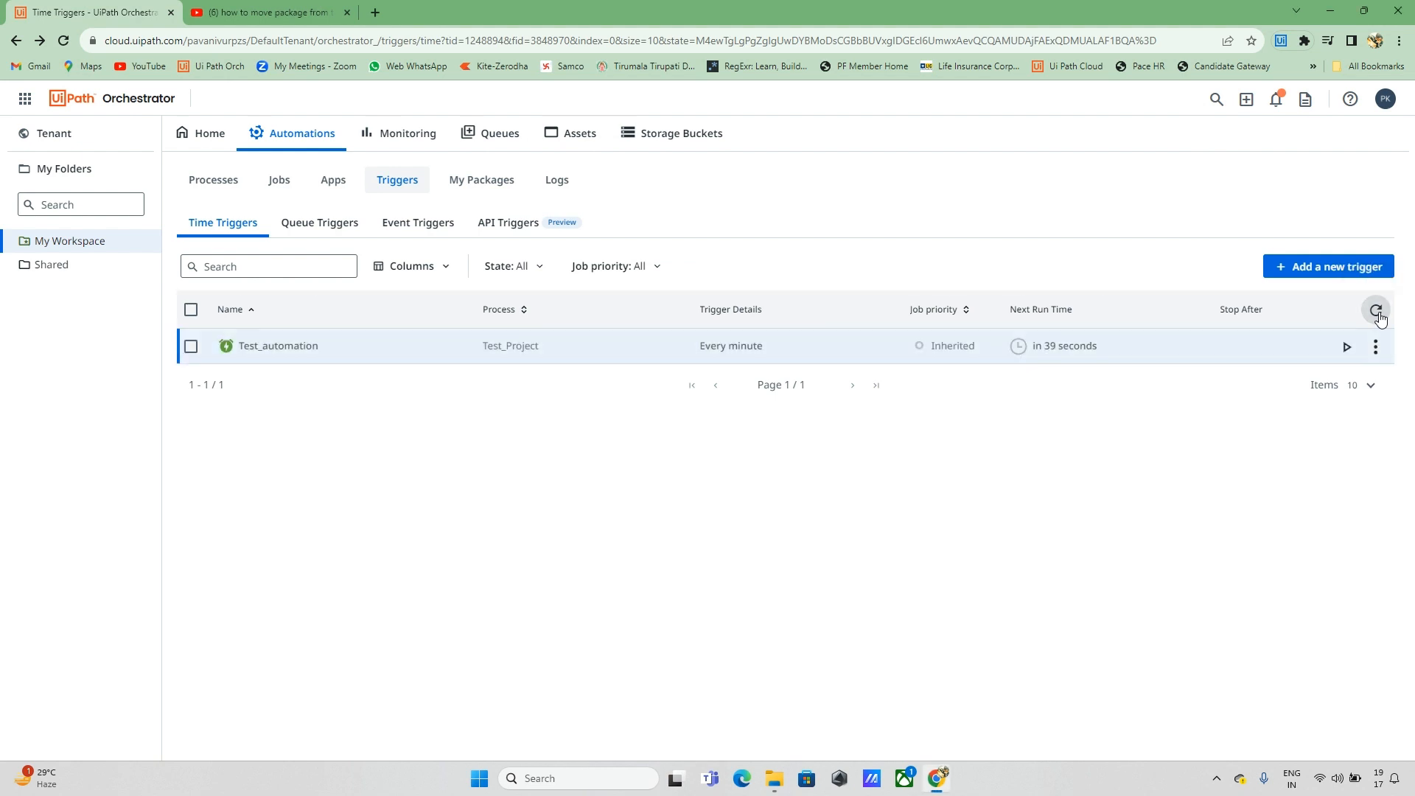
click(1376, 311)
click(1377, 310)
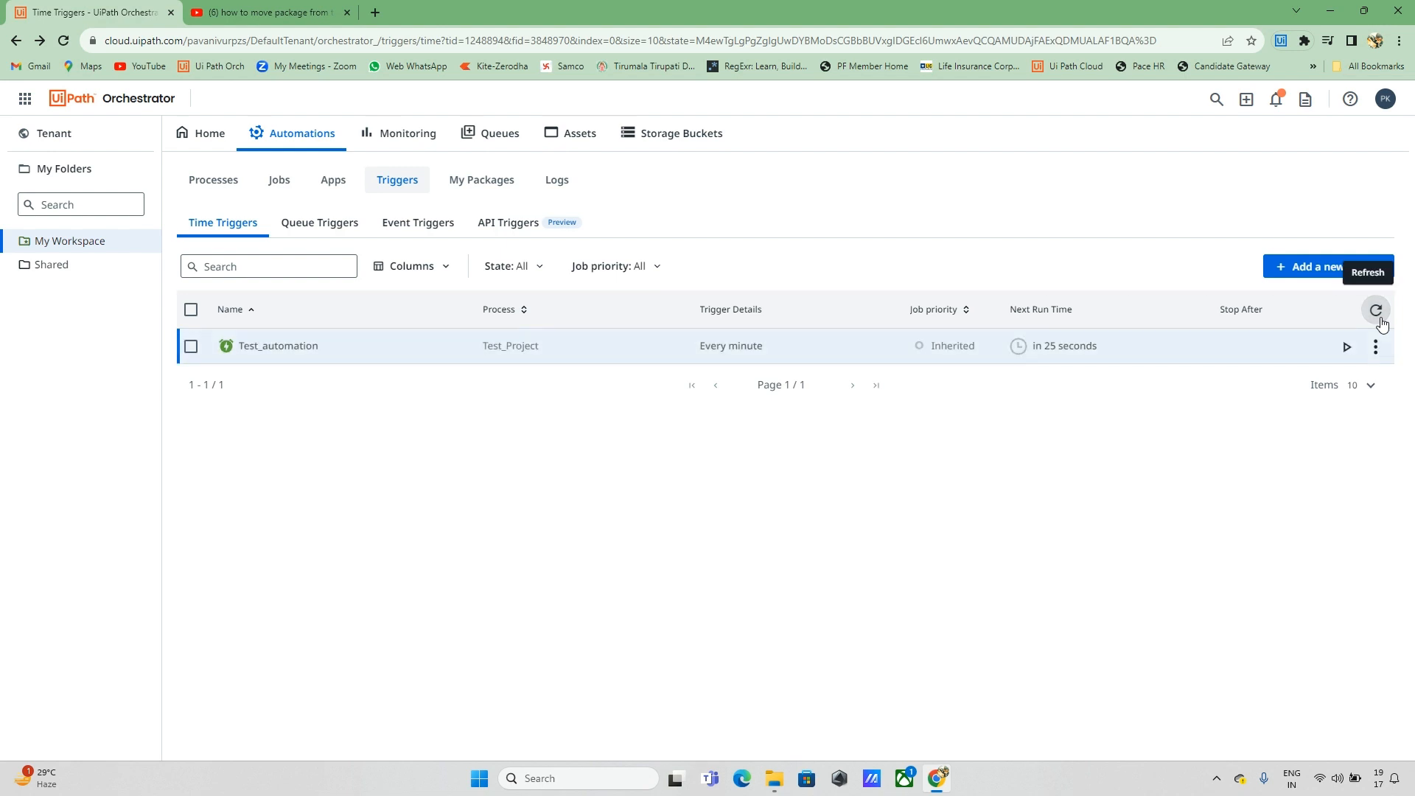
Step: Close the unrelated video tab and reload the Orchestrator triggers page until the countdown reaches zero
click(346, 13)
click(72, 43)
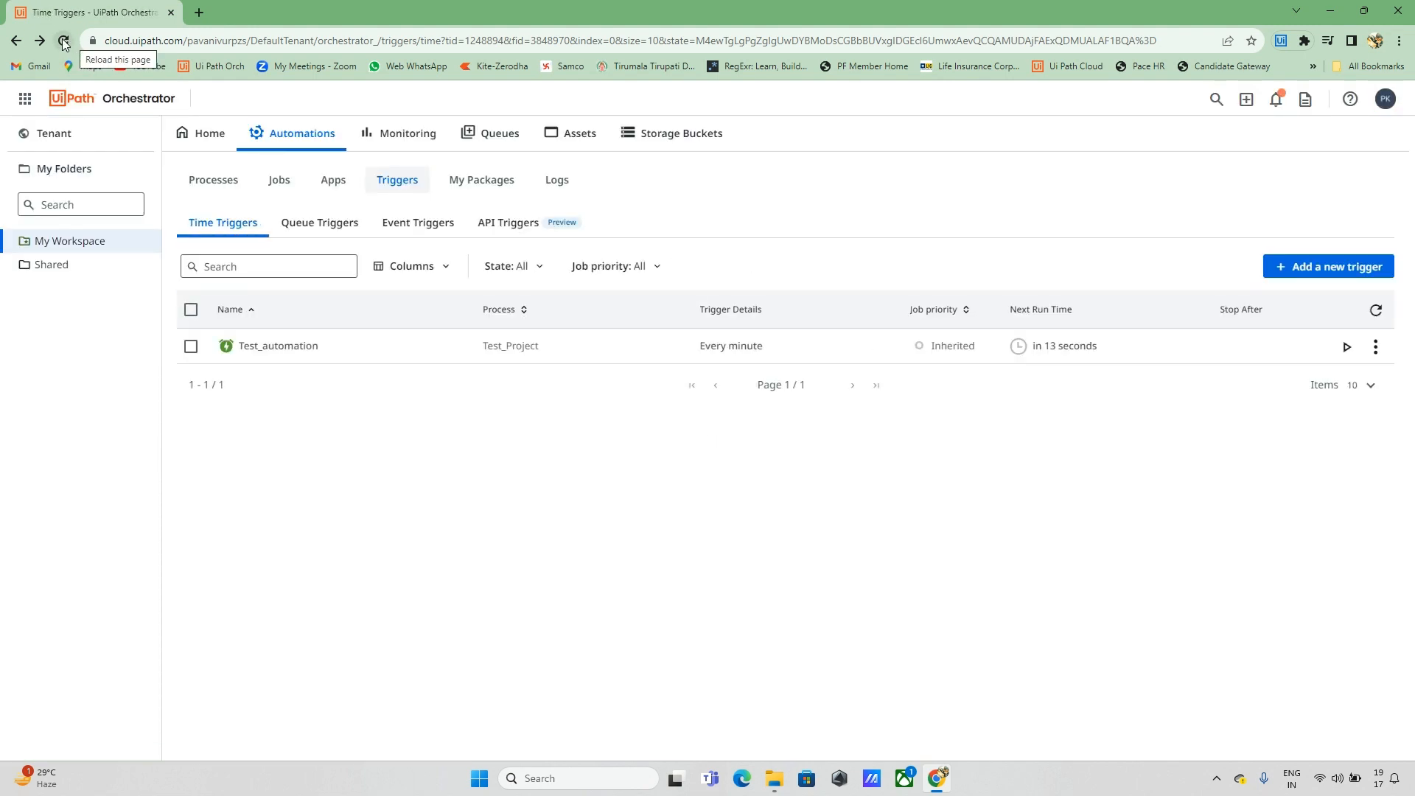
click(65, 42)
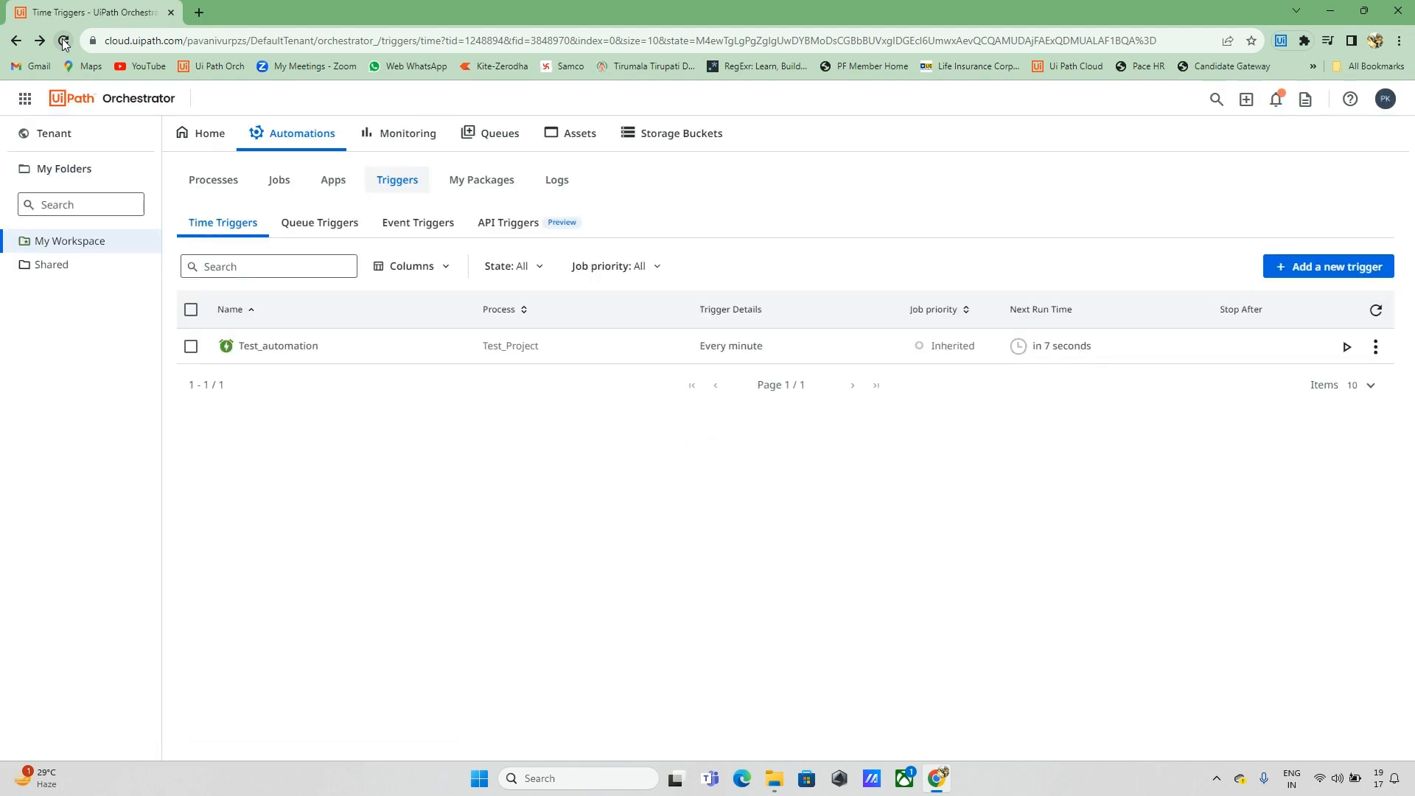
click(65, 42)
click(65, 42)
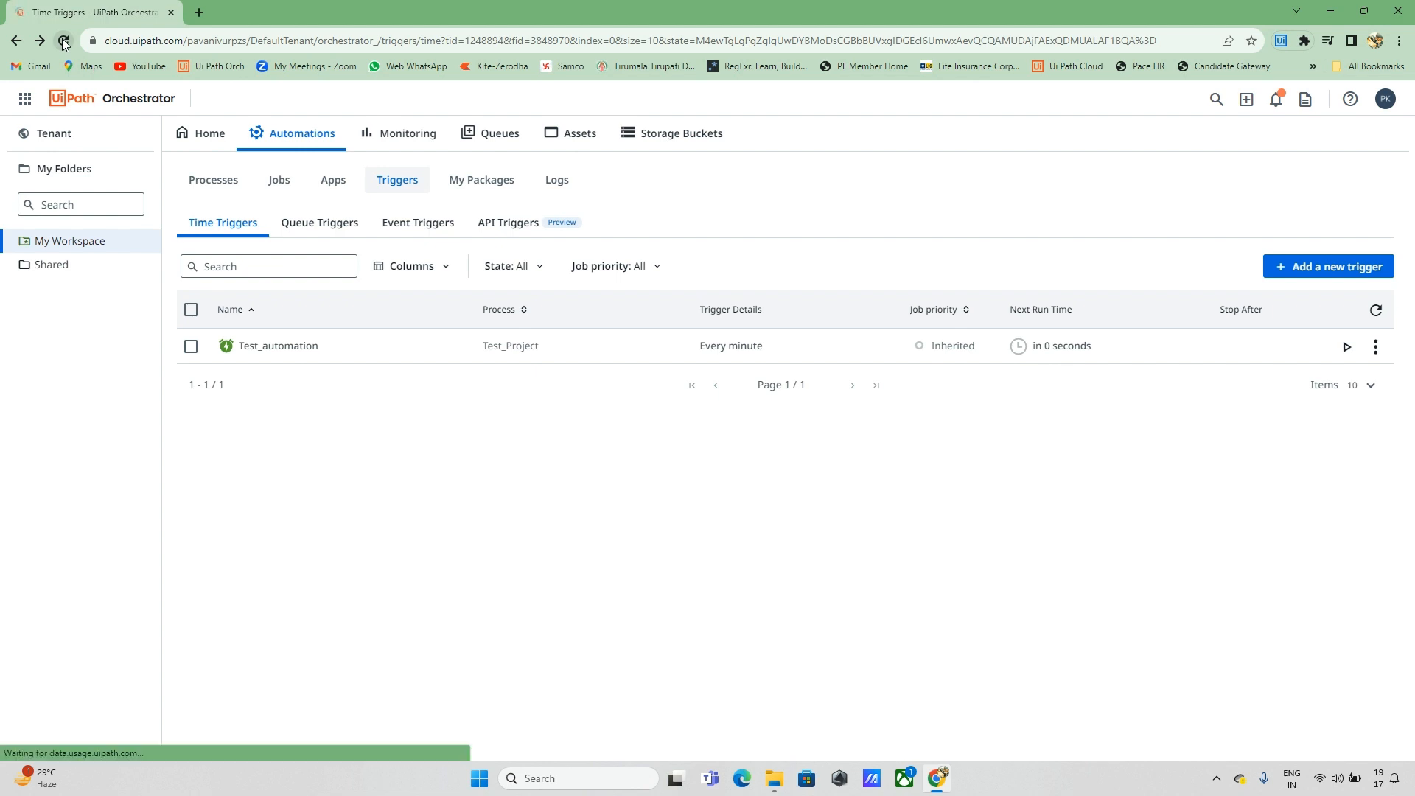